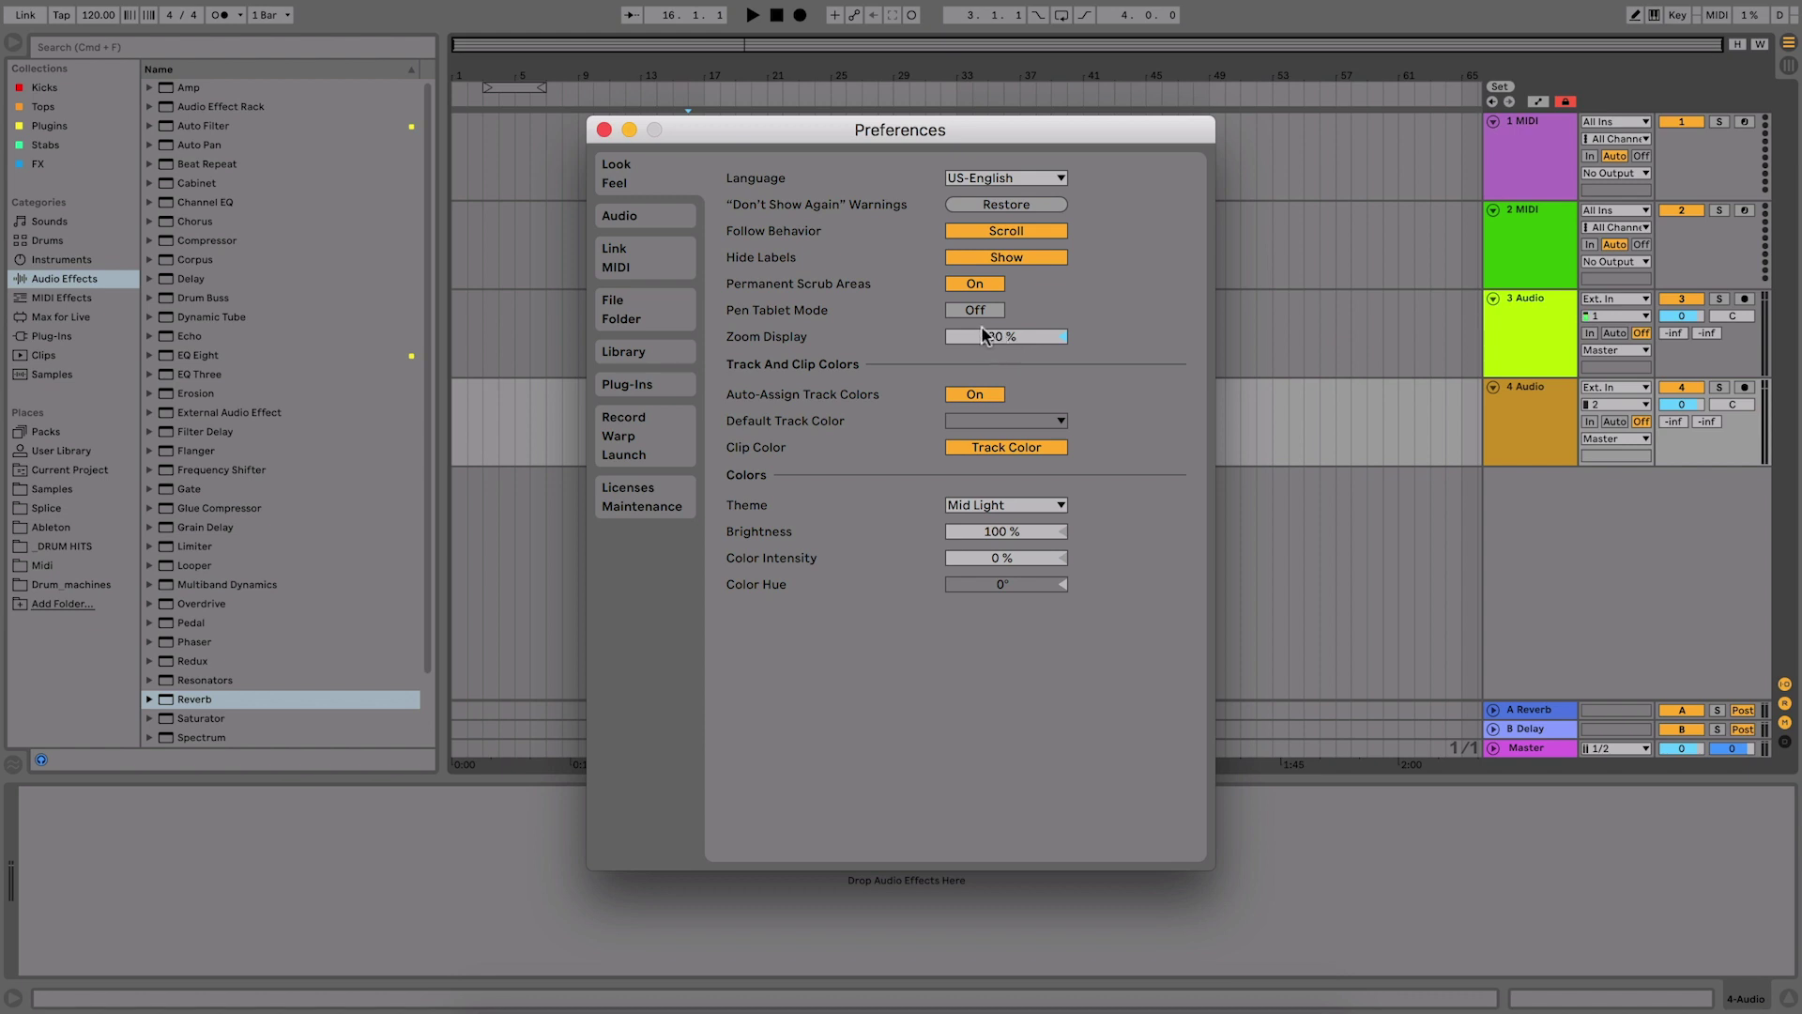
- Reset the display zoom to 100%, reposition the preferences window, and settle the zoom at 70%
click(1063, 336)
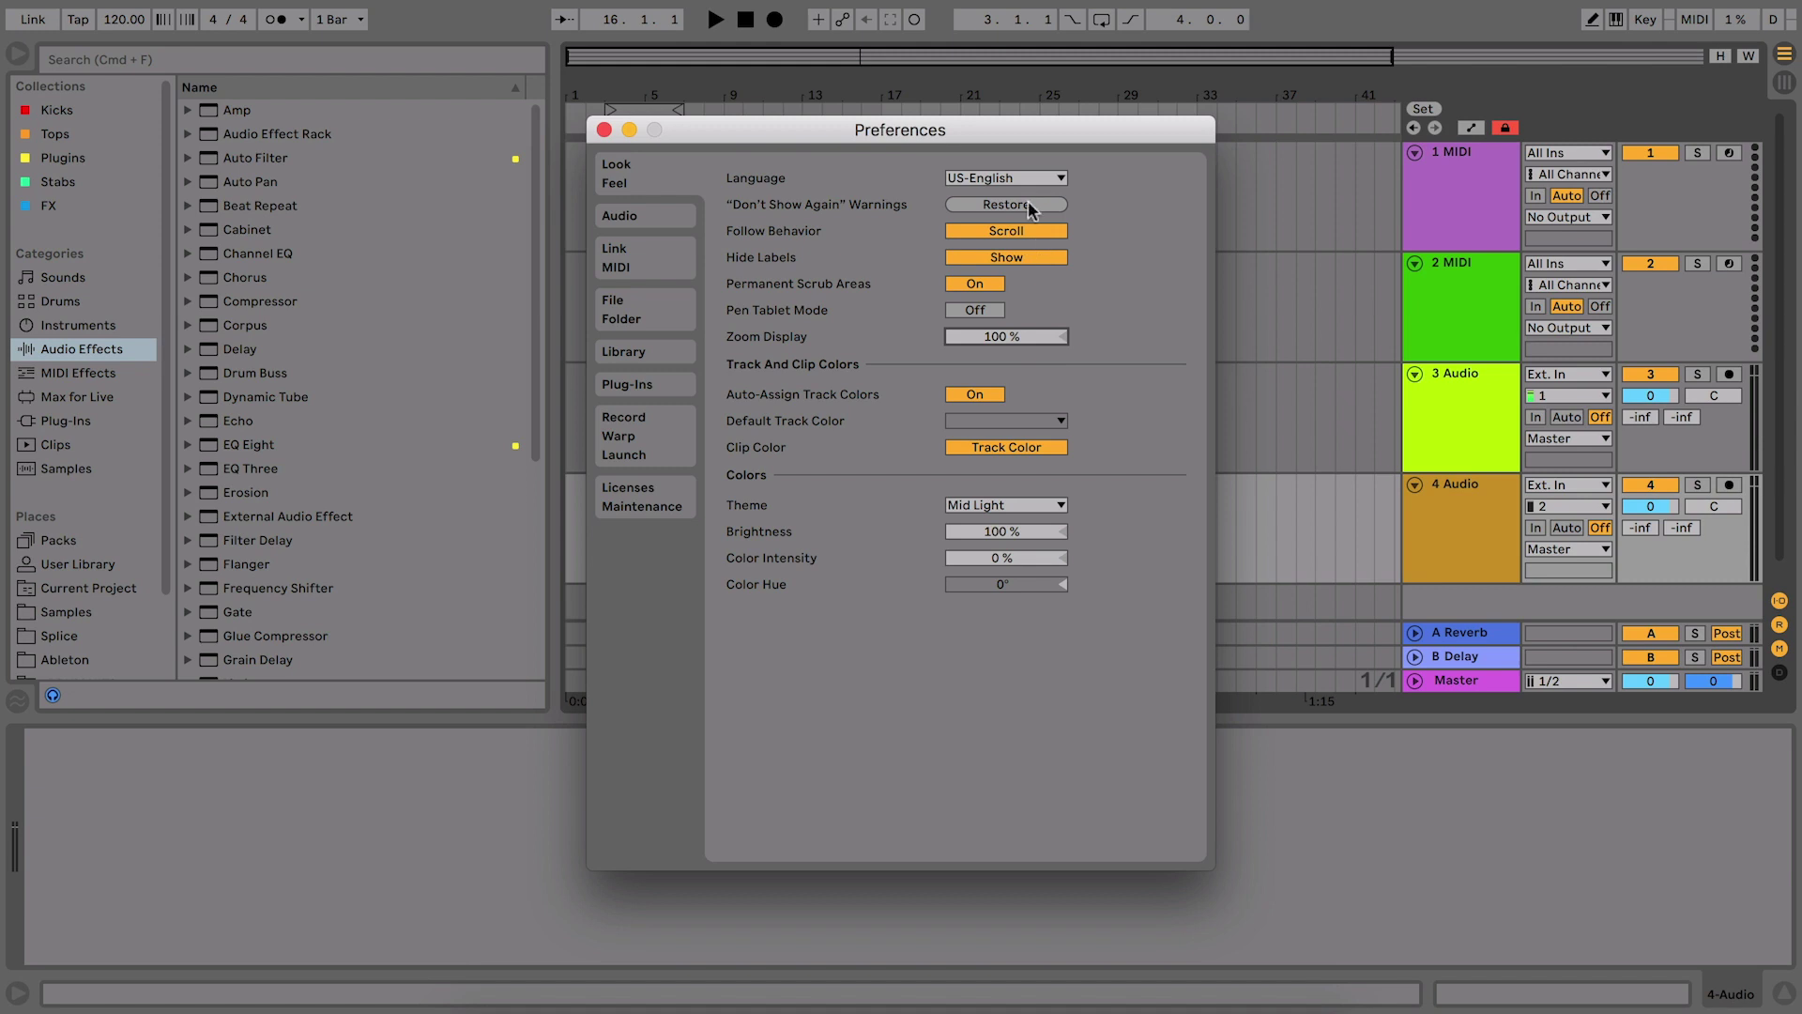
mouse_move(1005, 129)
mouse_down()
mouse_move(1312, 672)
mouse_move(1137, 290)
mouse_move(1017, 97)
mouse_up()
drag(1025, 313, 1025, 358)
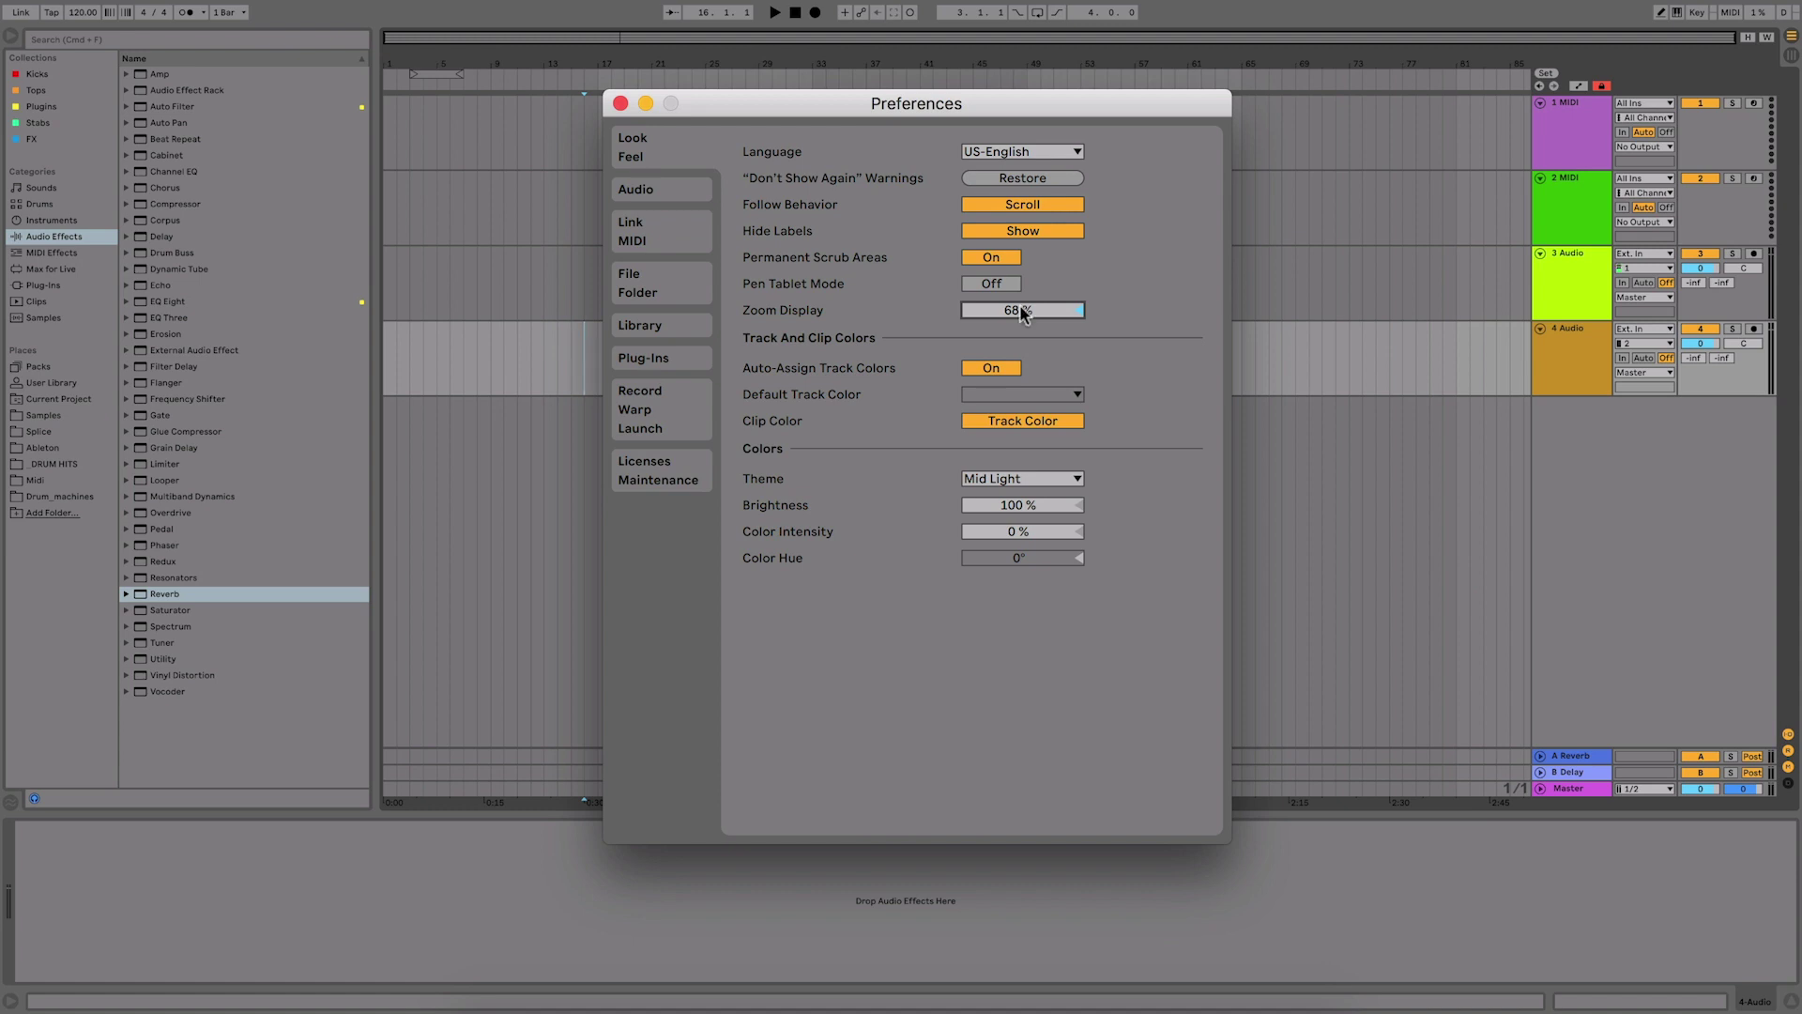
scroll(1023, 313, up, 2)
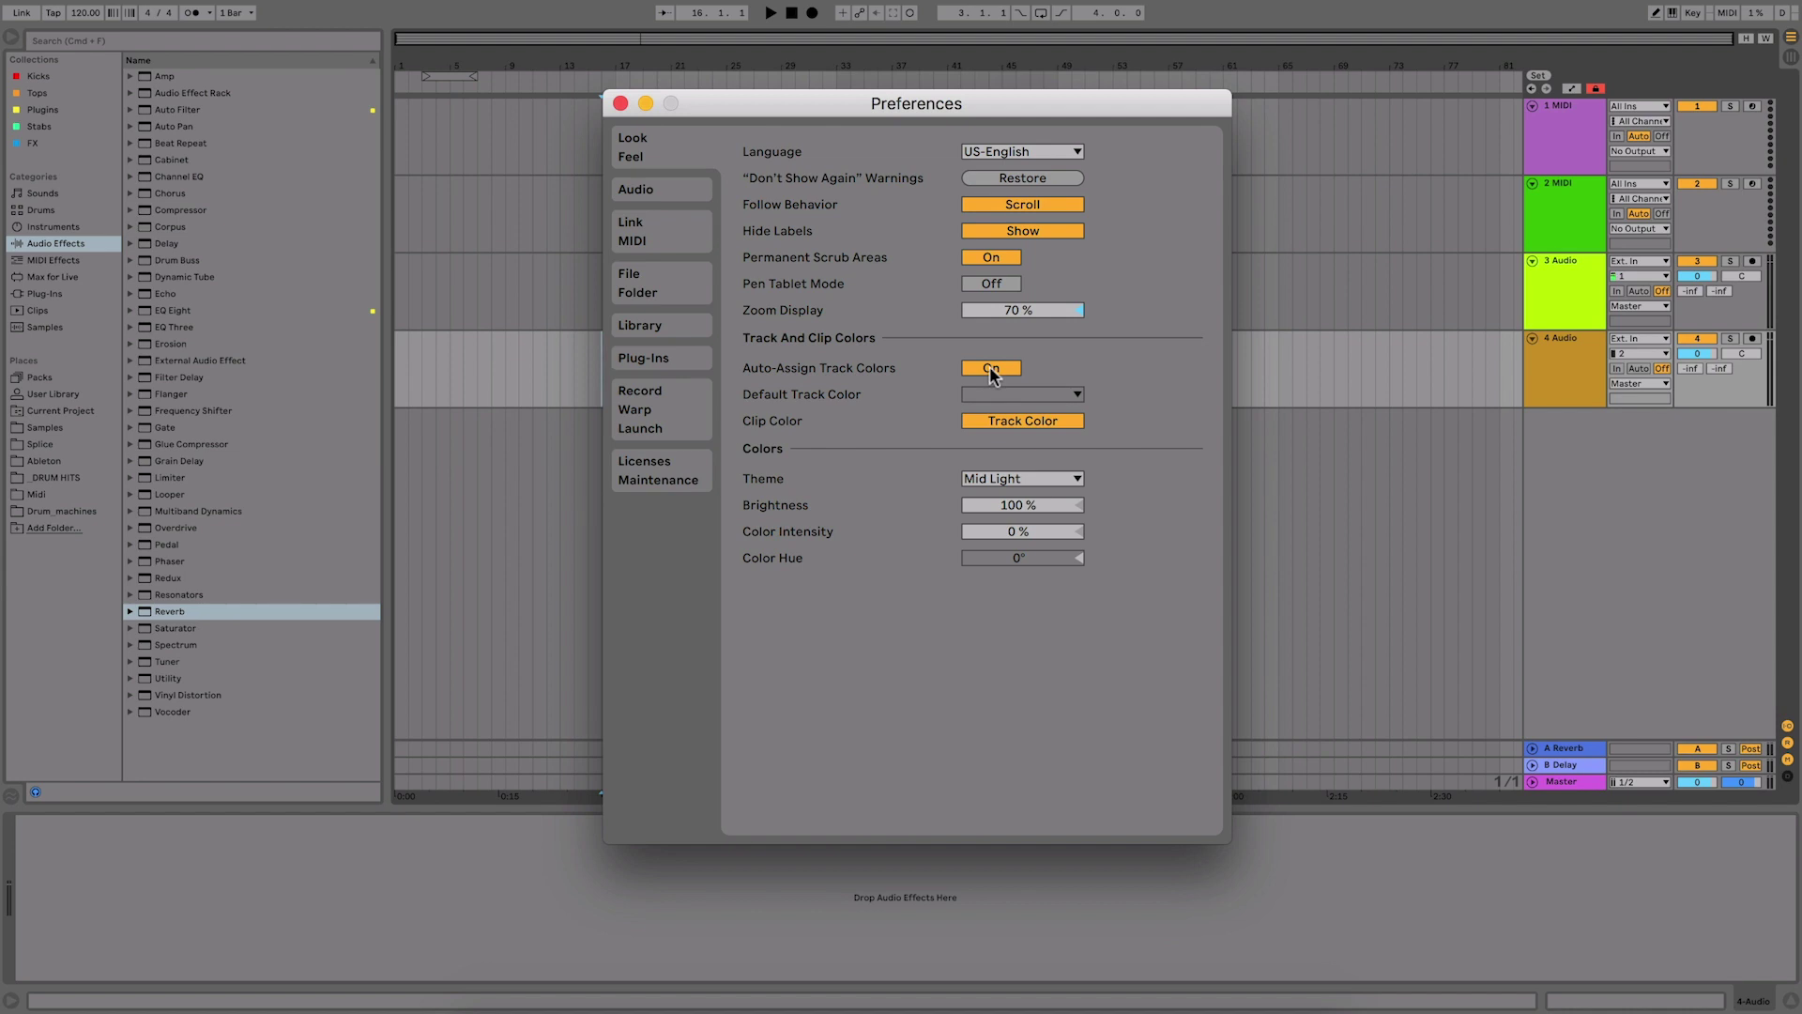
- Turn off automatic track colours, choose red as the default track colour, and close the preferences
click(989, 367)
click(1030, 394)
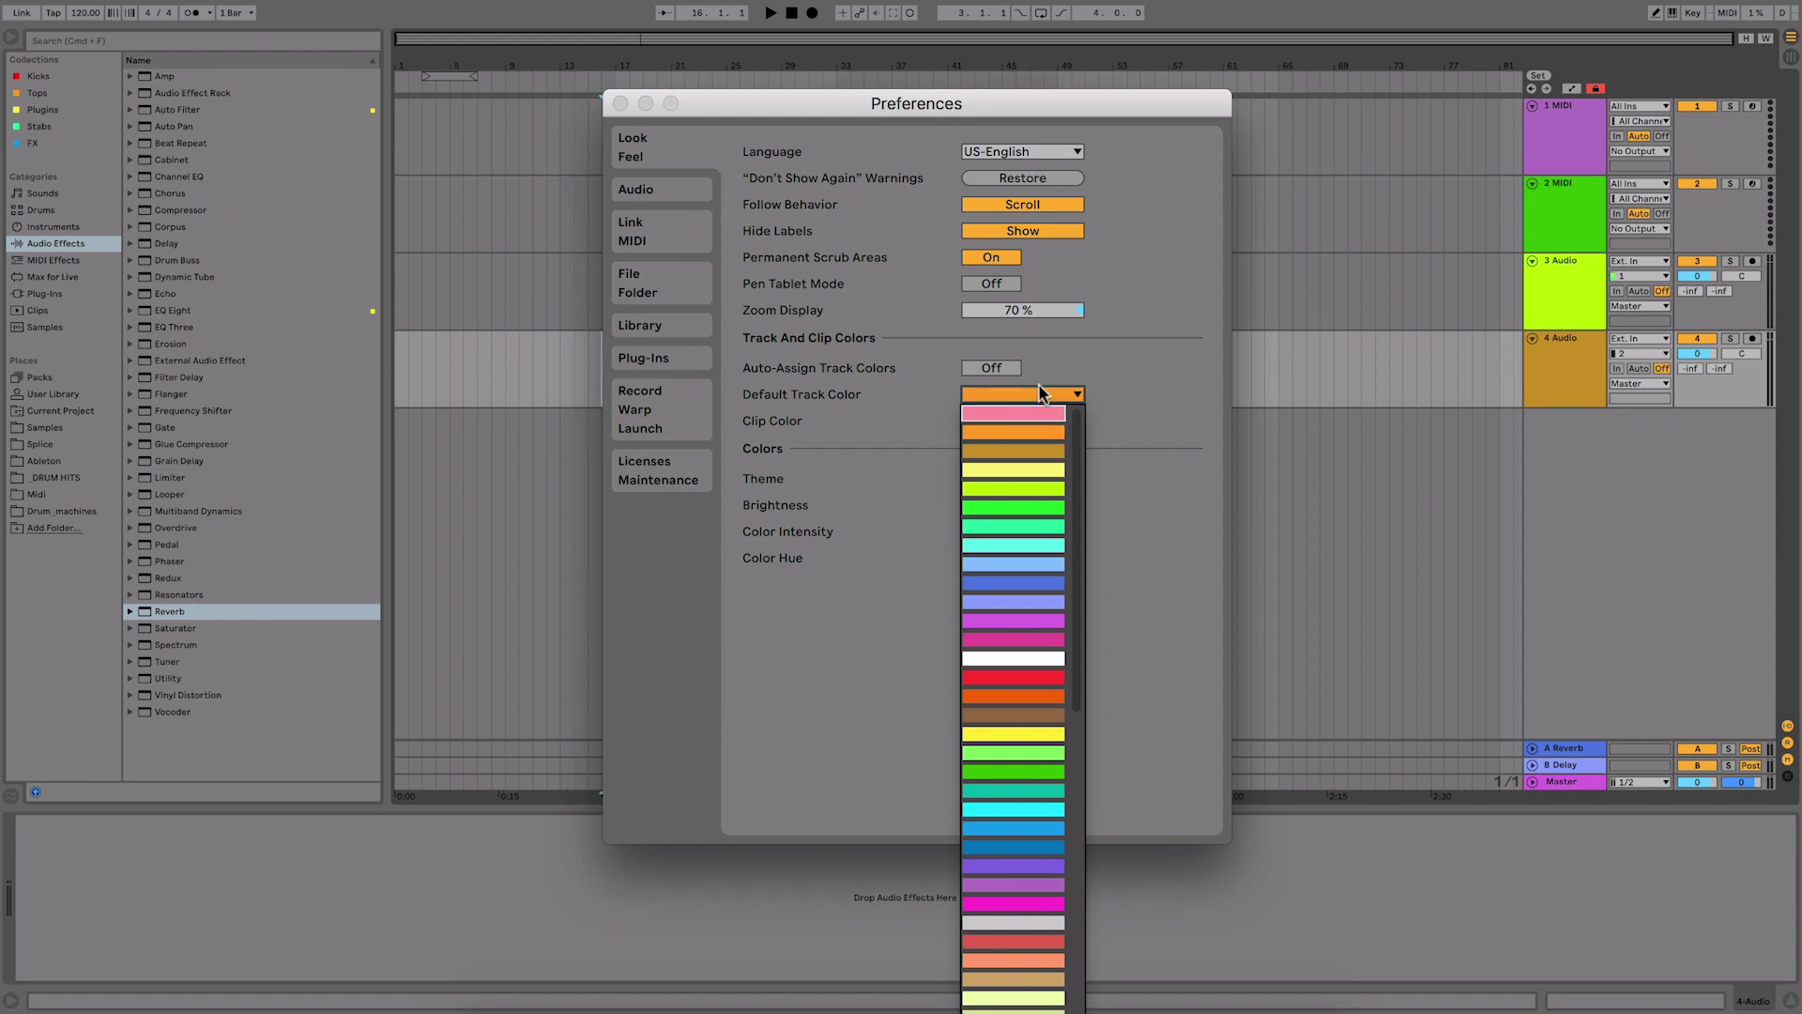
click(1016, 672)
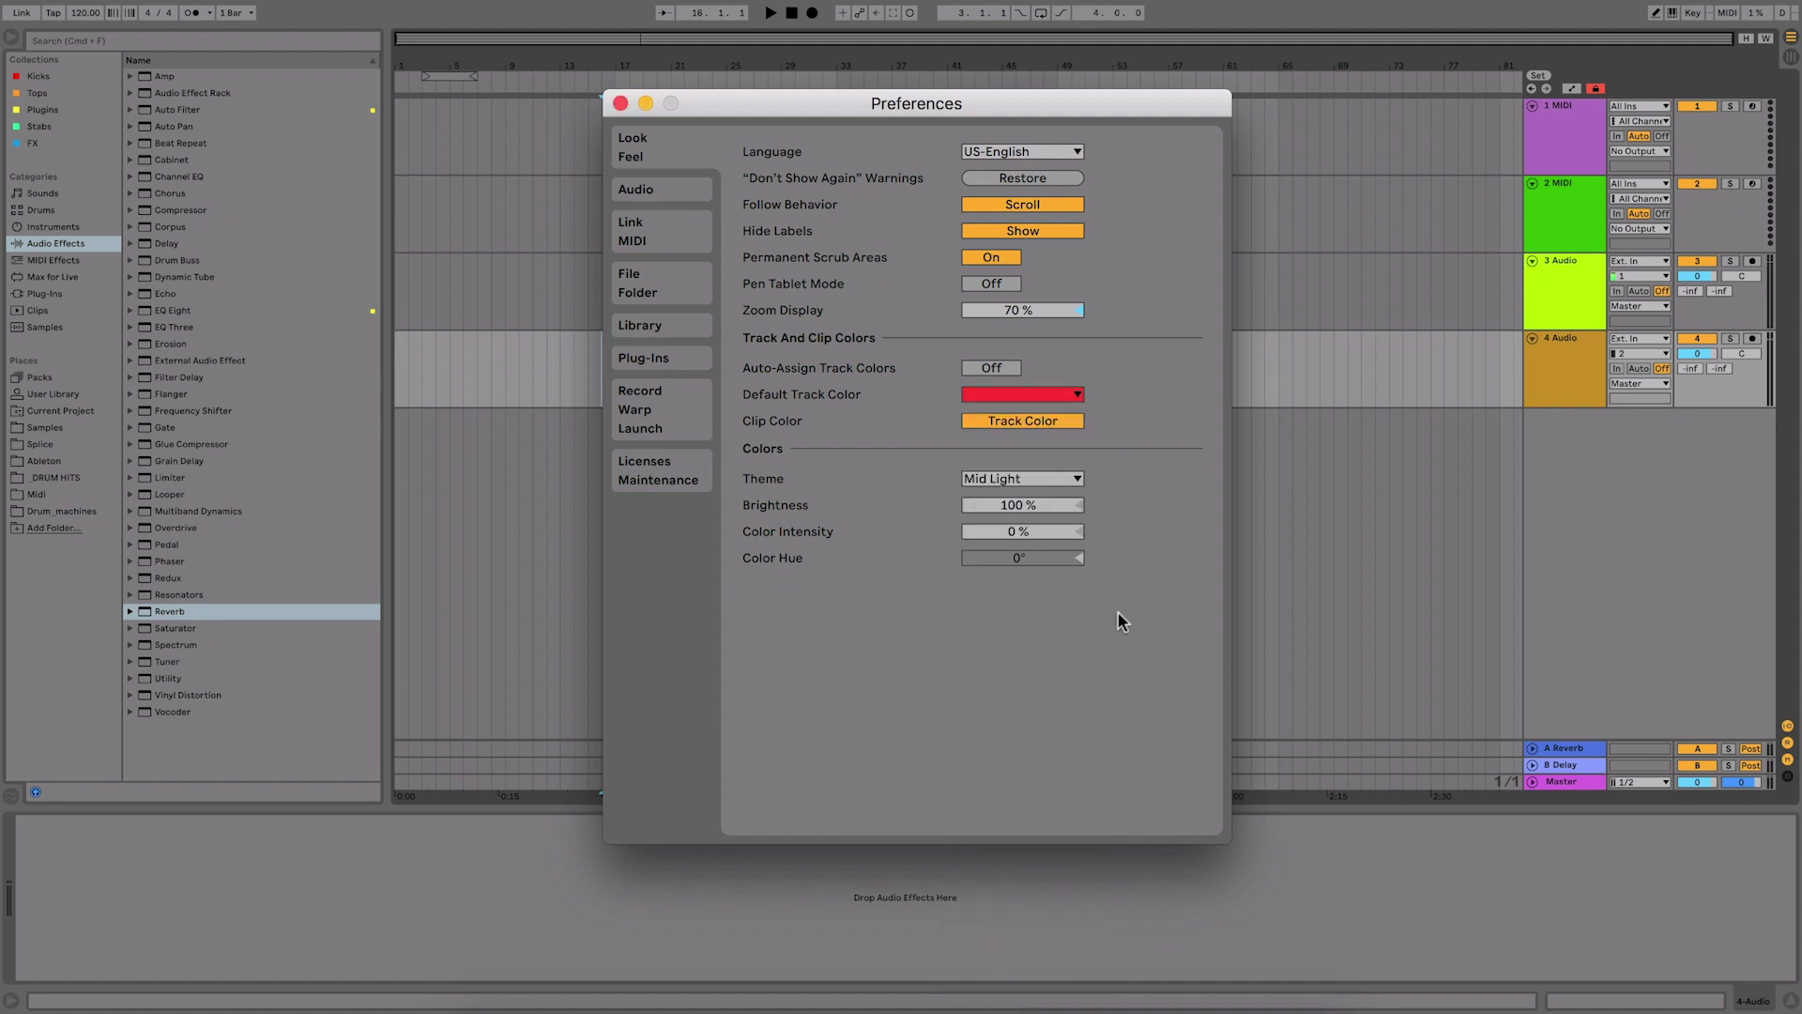
click(621, 103)
- Insert an audio track, a MIDI track and another audio track below the 4 Audio track
right_click(1603, 468)
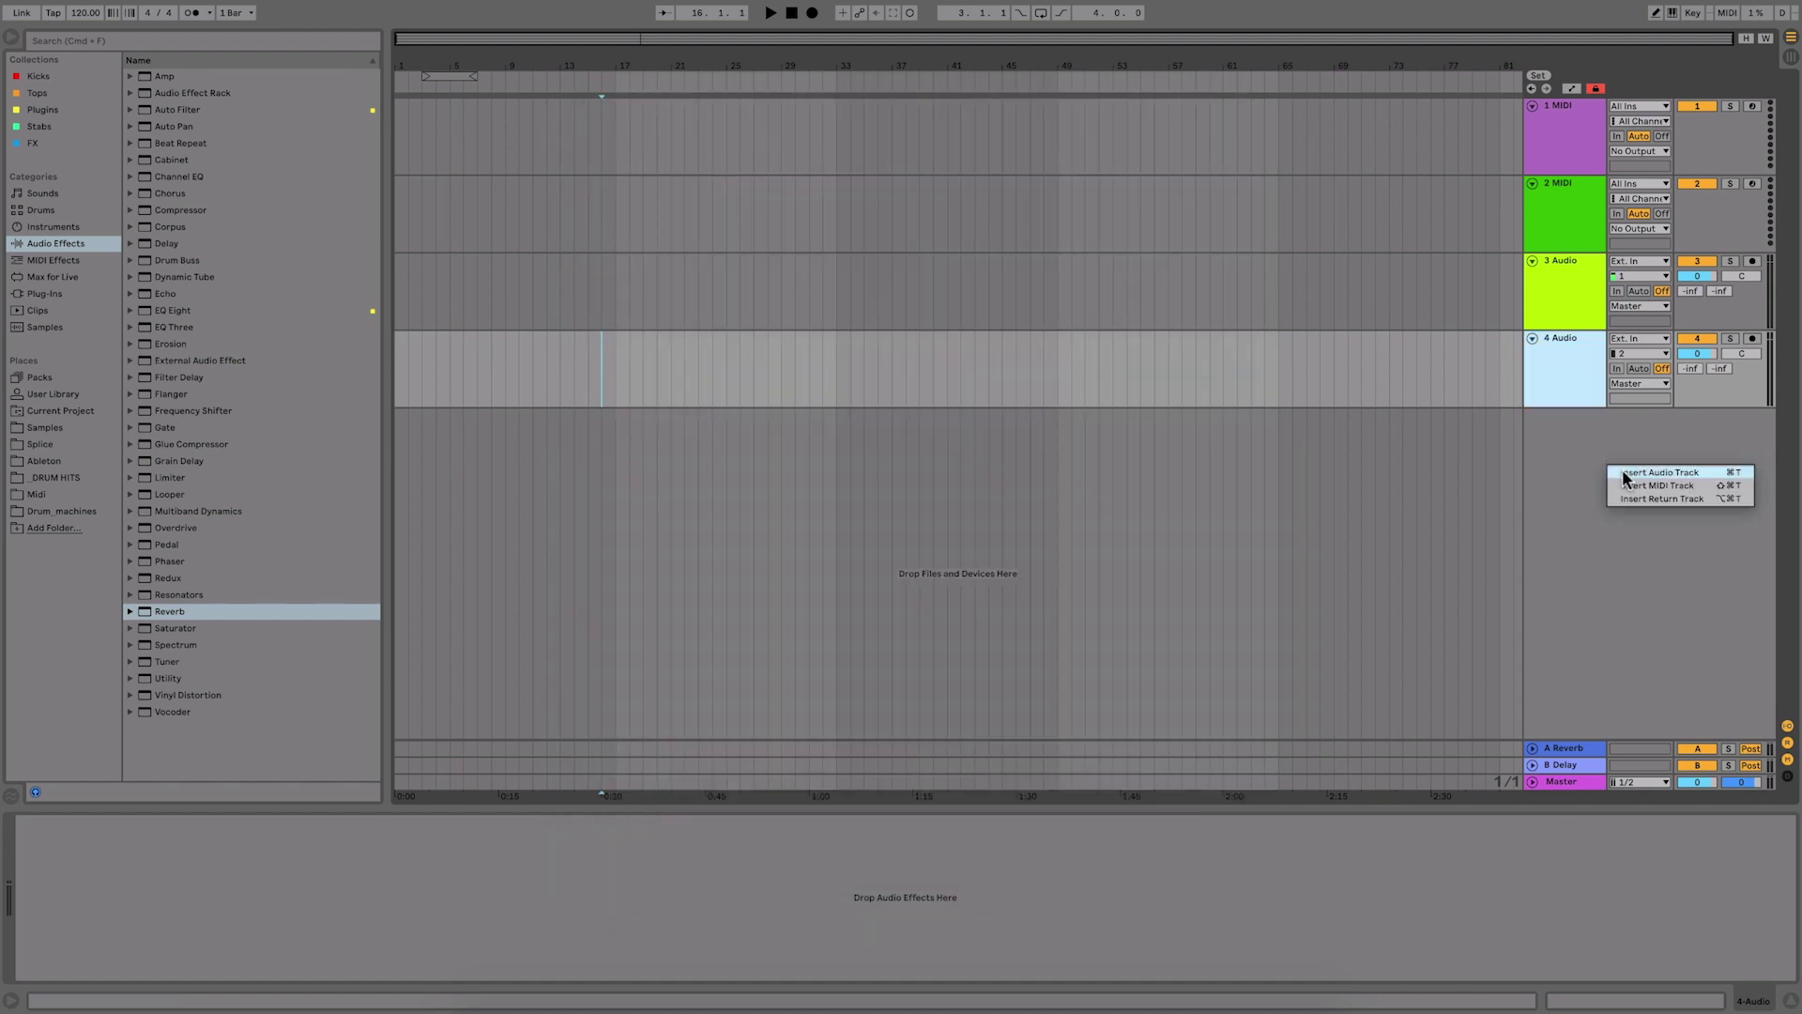
click(1633, 475)
right_click(1585, 510)
click(1596, 532)
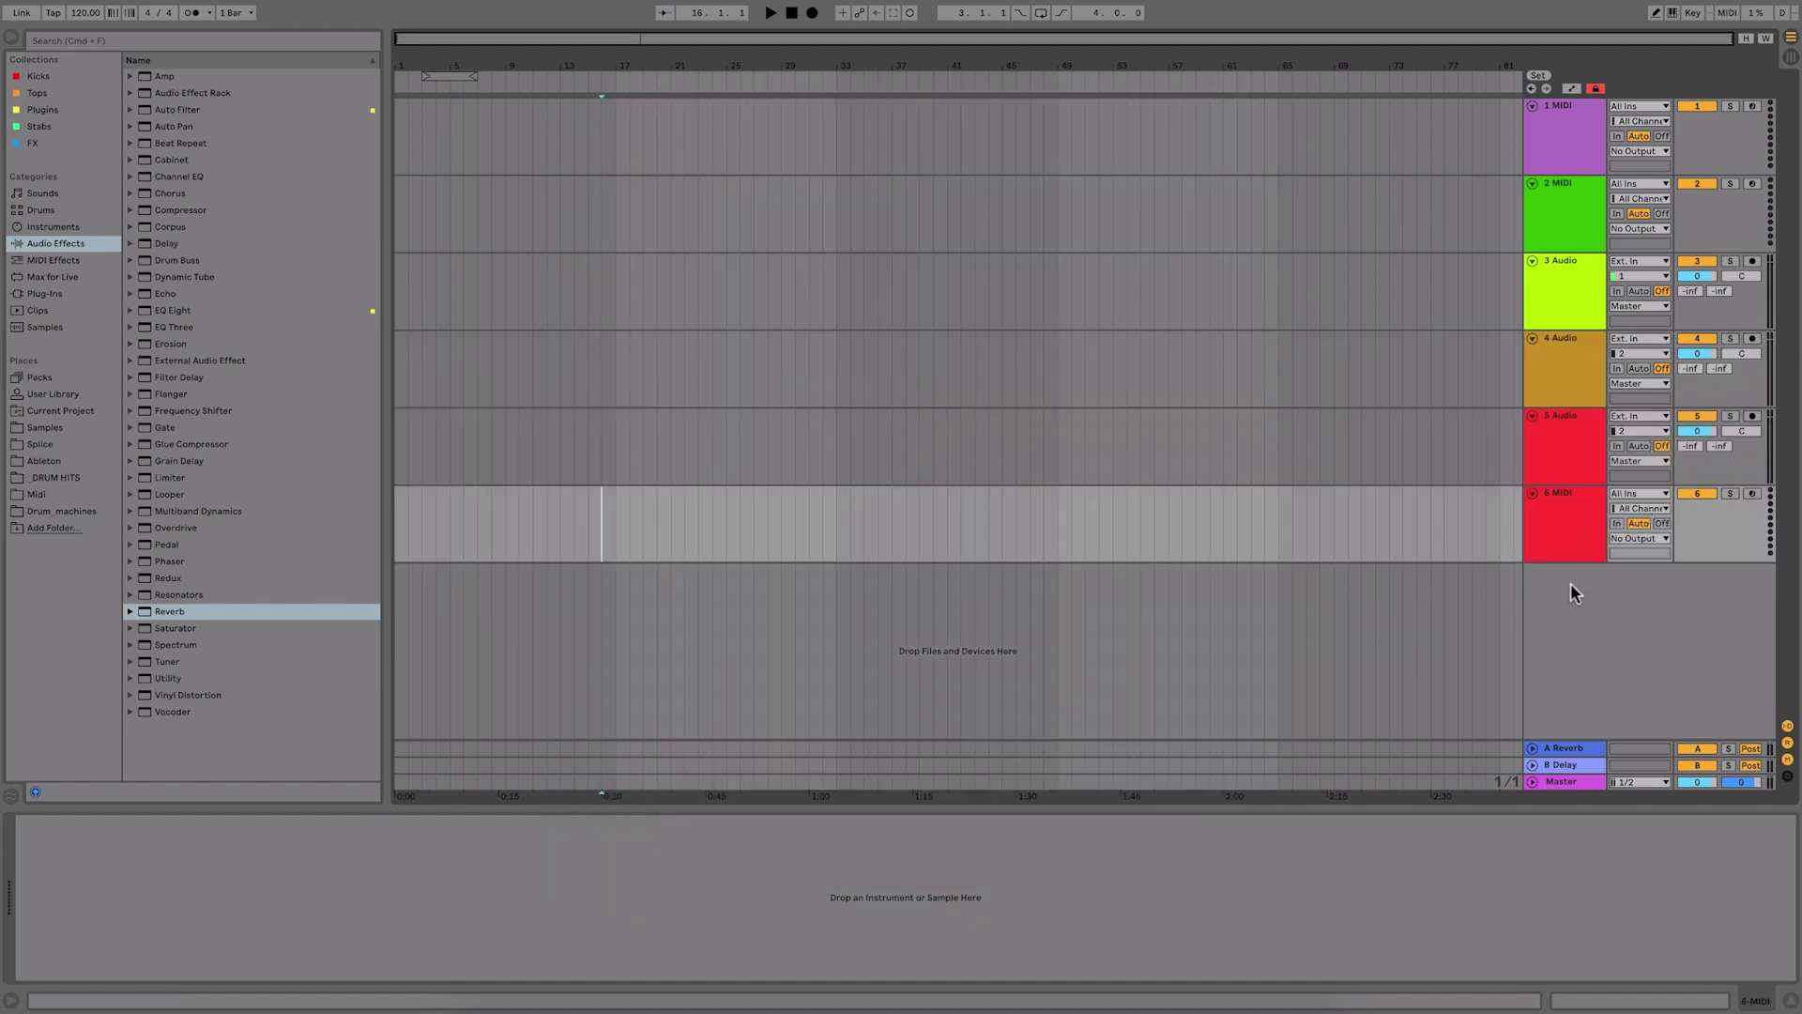
right_click(1574, 591)
click(1601, 600)
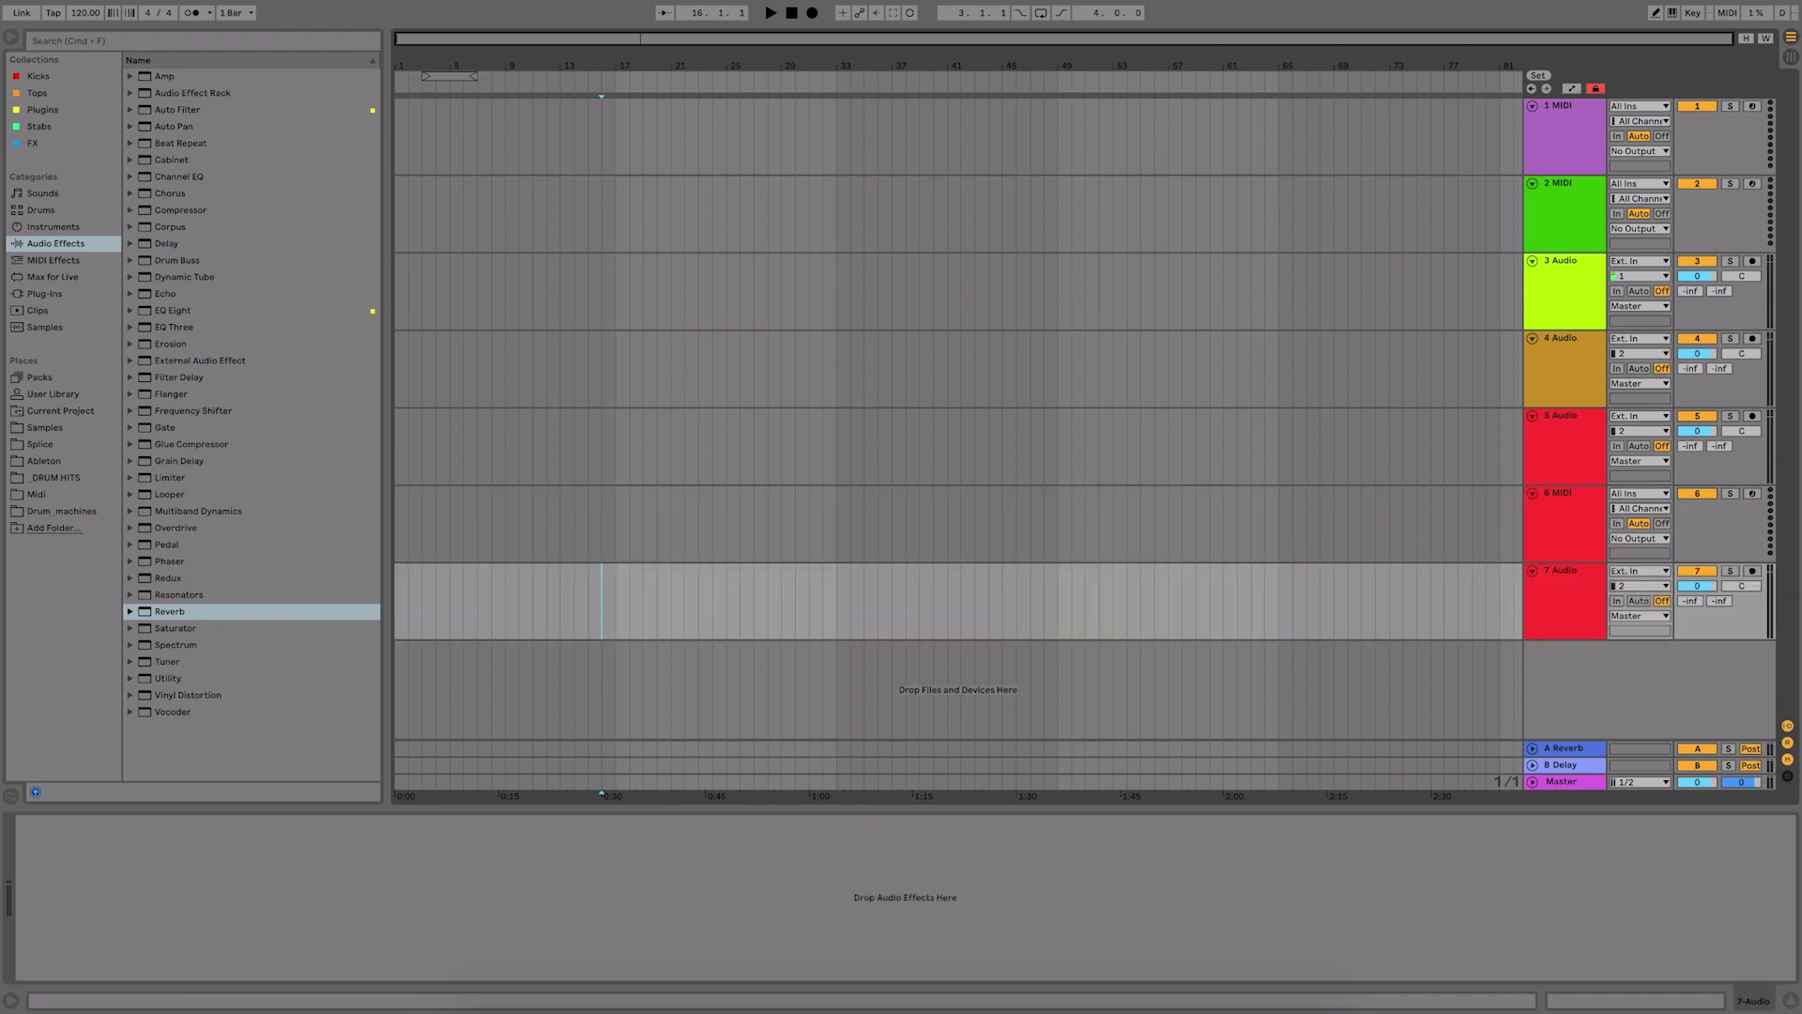
- Check the Clip Color setting in the preferences and close them
click(103, 3)
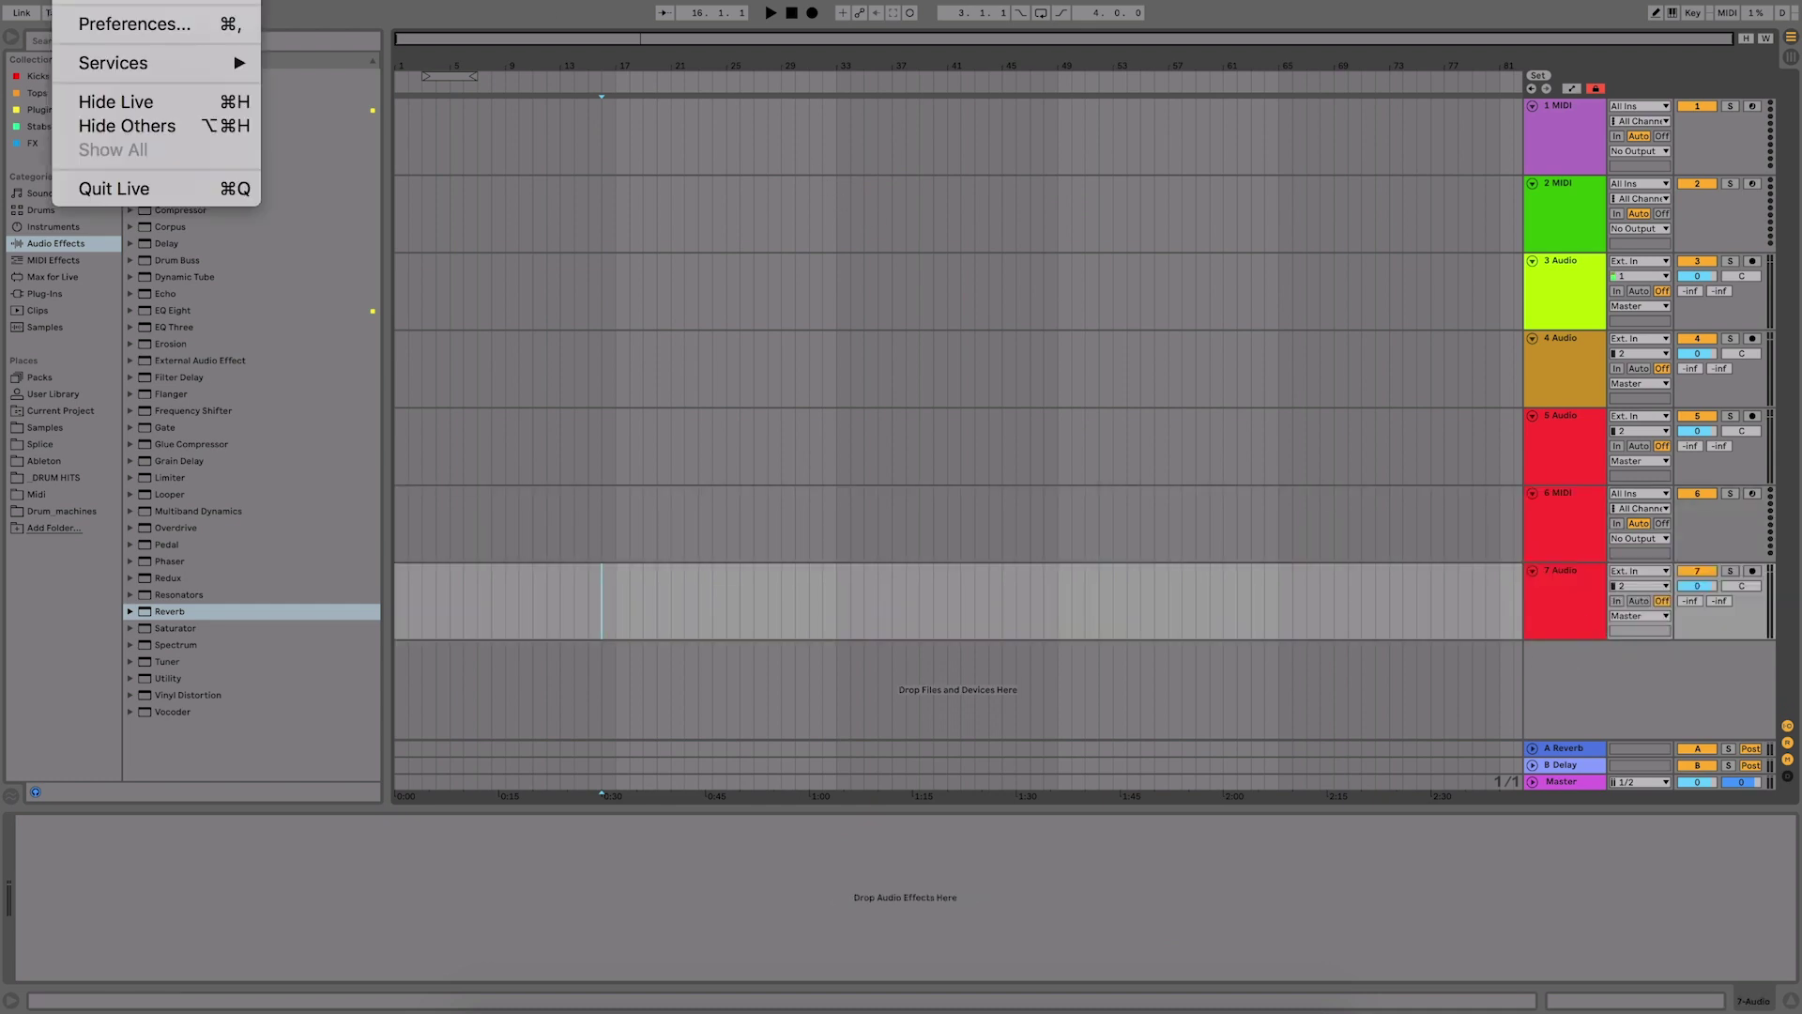
click(121, 21)
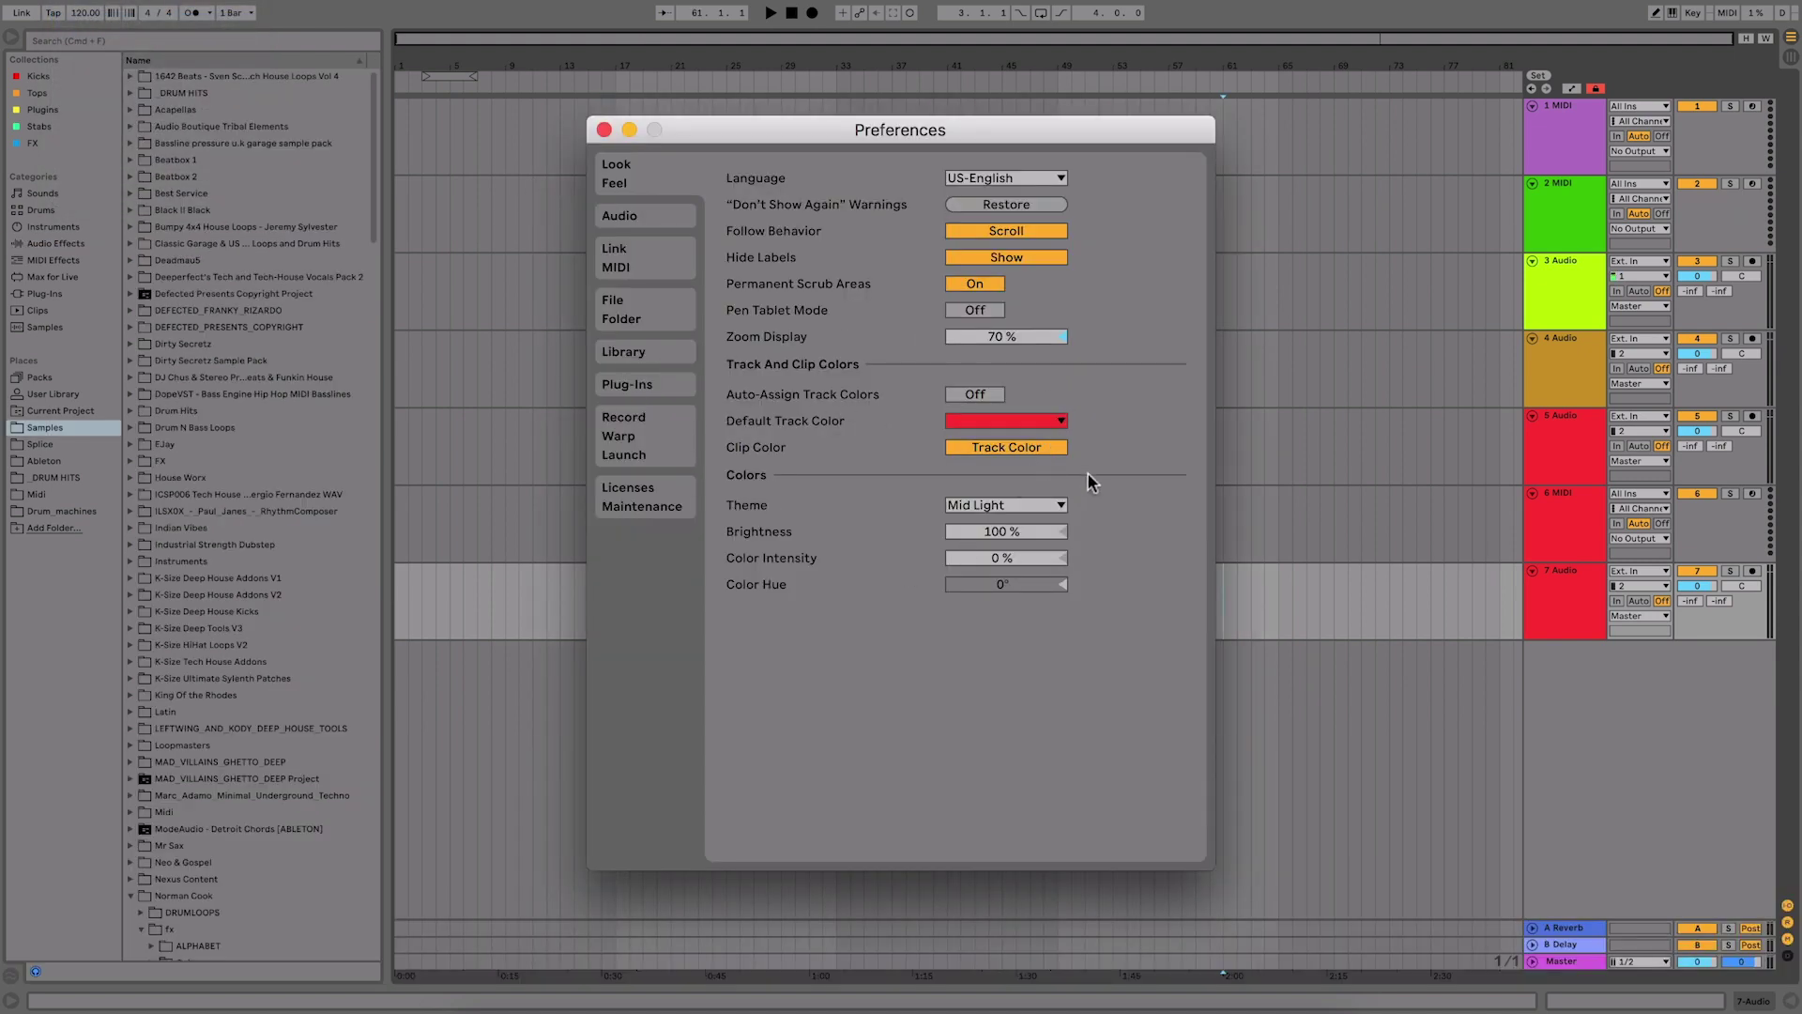
key(Escape)
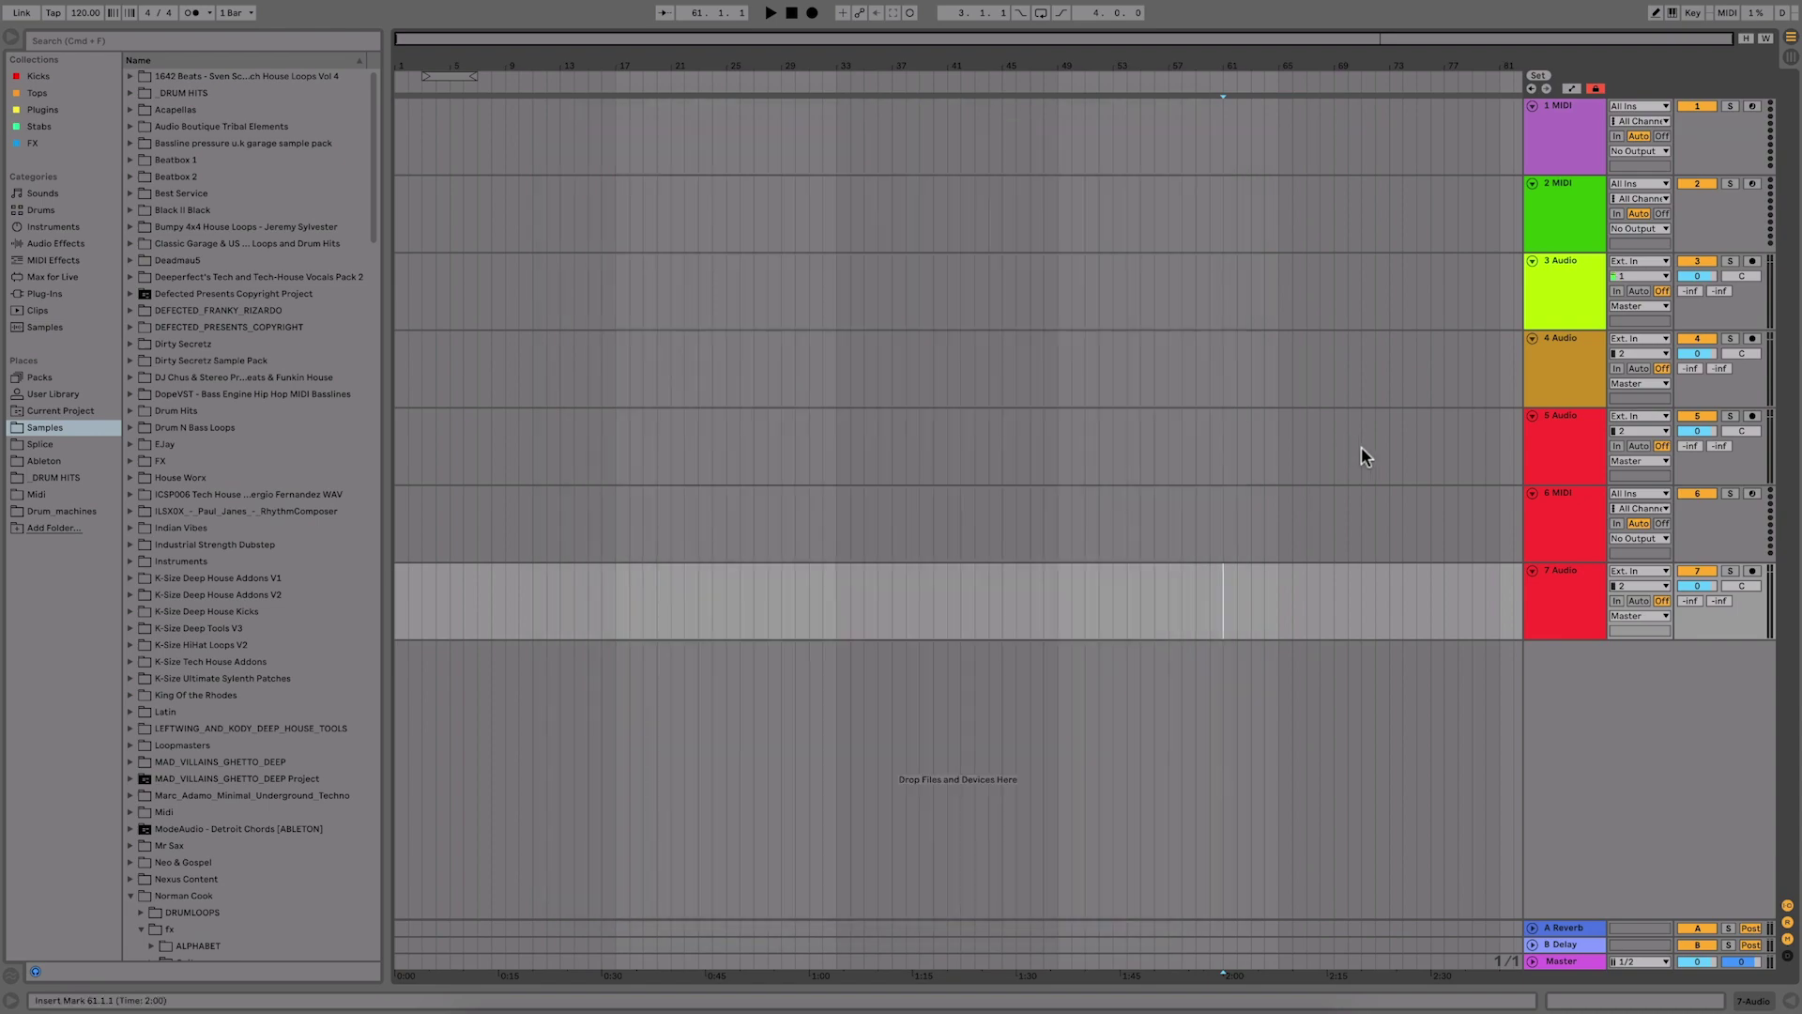
- Insert an eight-bar MIDI clip on the 6 MIDI track, starting at bar 59
click(1558, 507)
click(1291, 528)
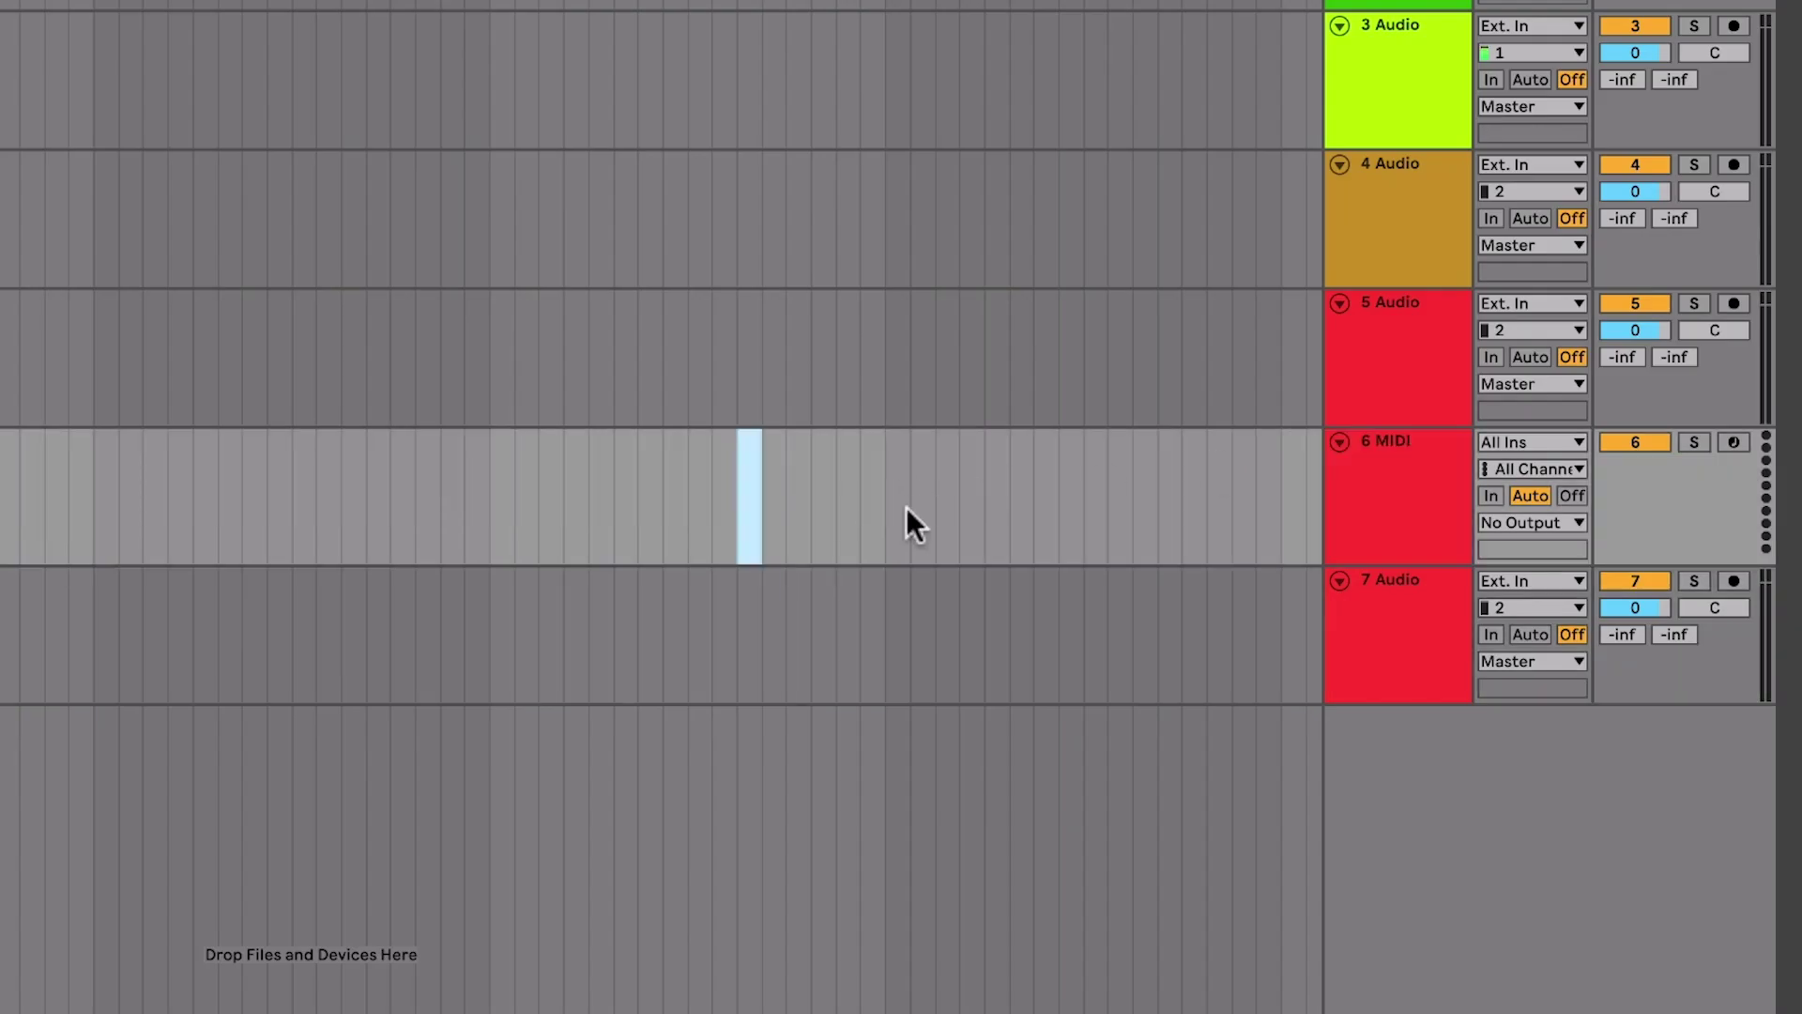
shift+click(933, 498)
right_click(865, 466)
click(960, 701)
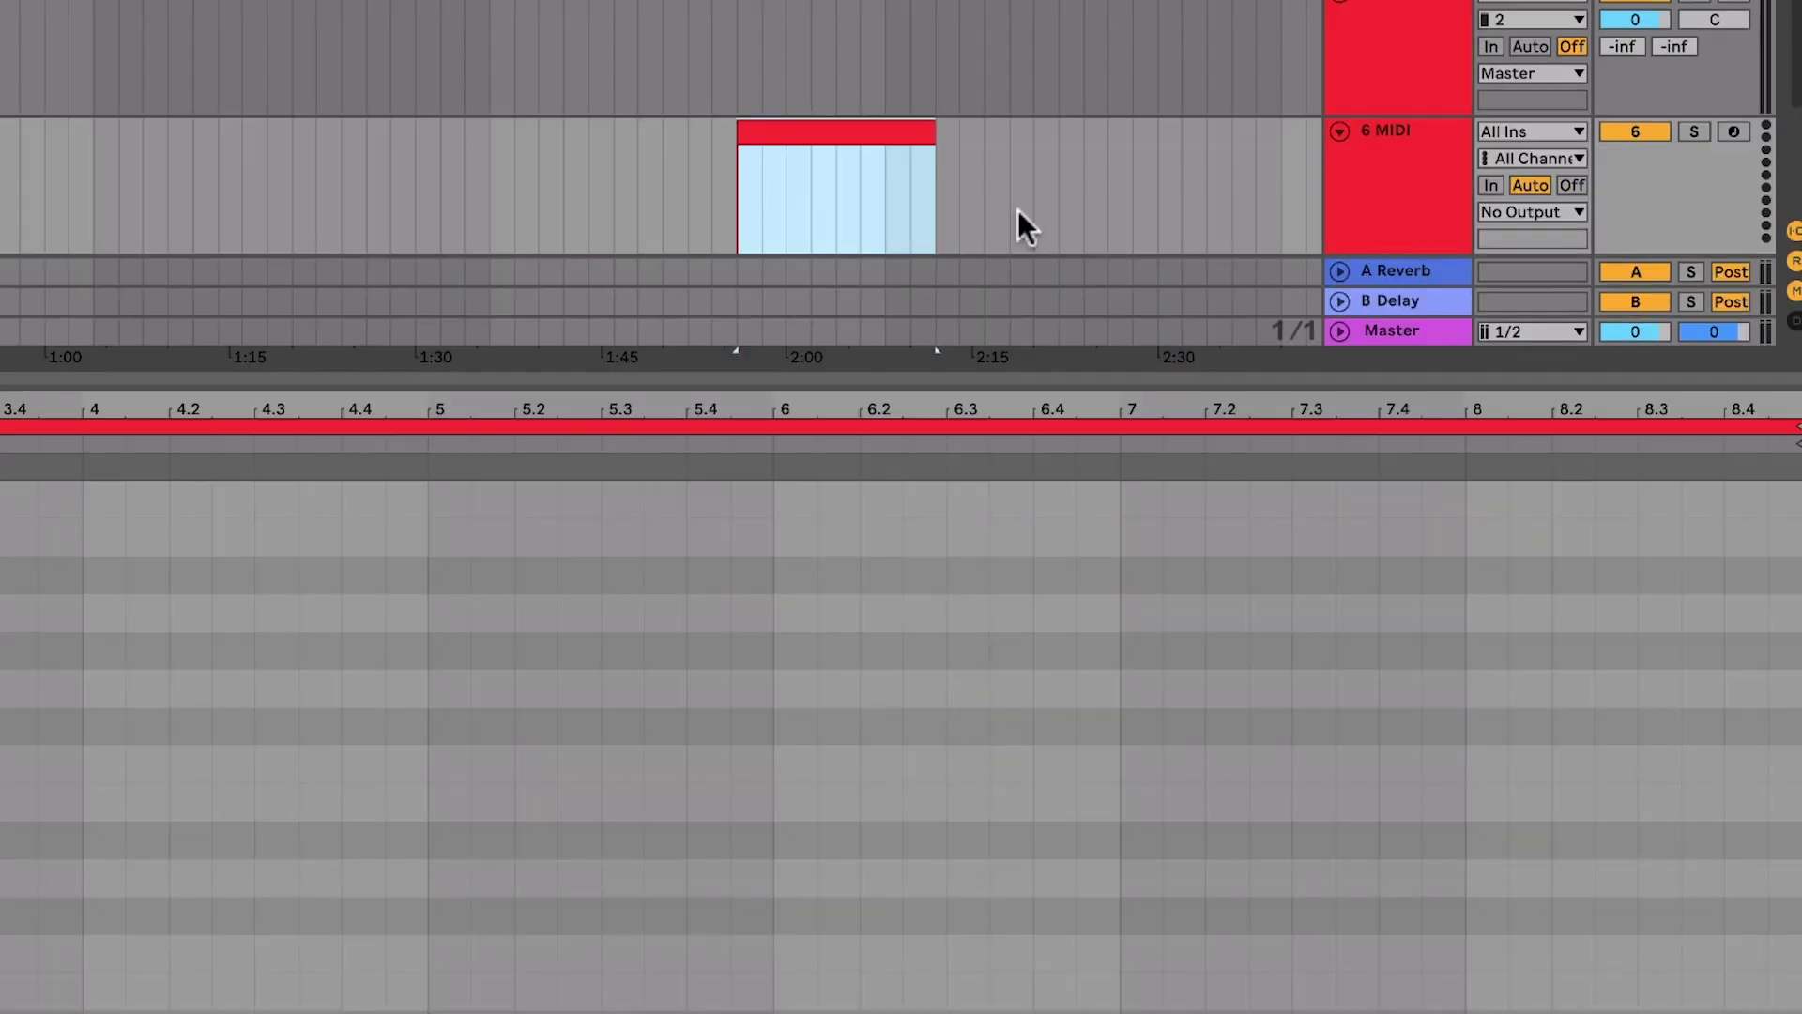
click(1394, 156)
click(1109, 156)
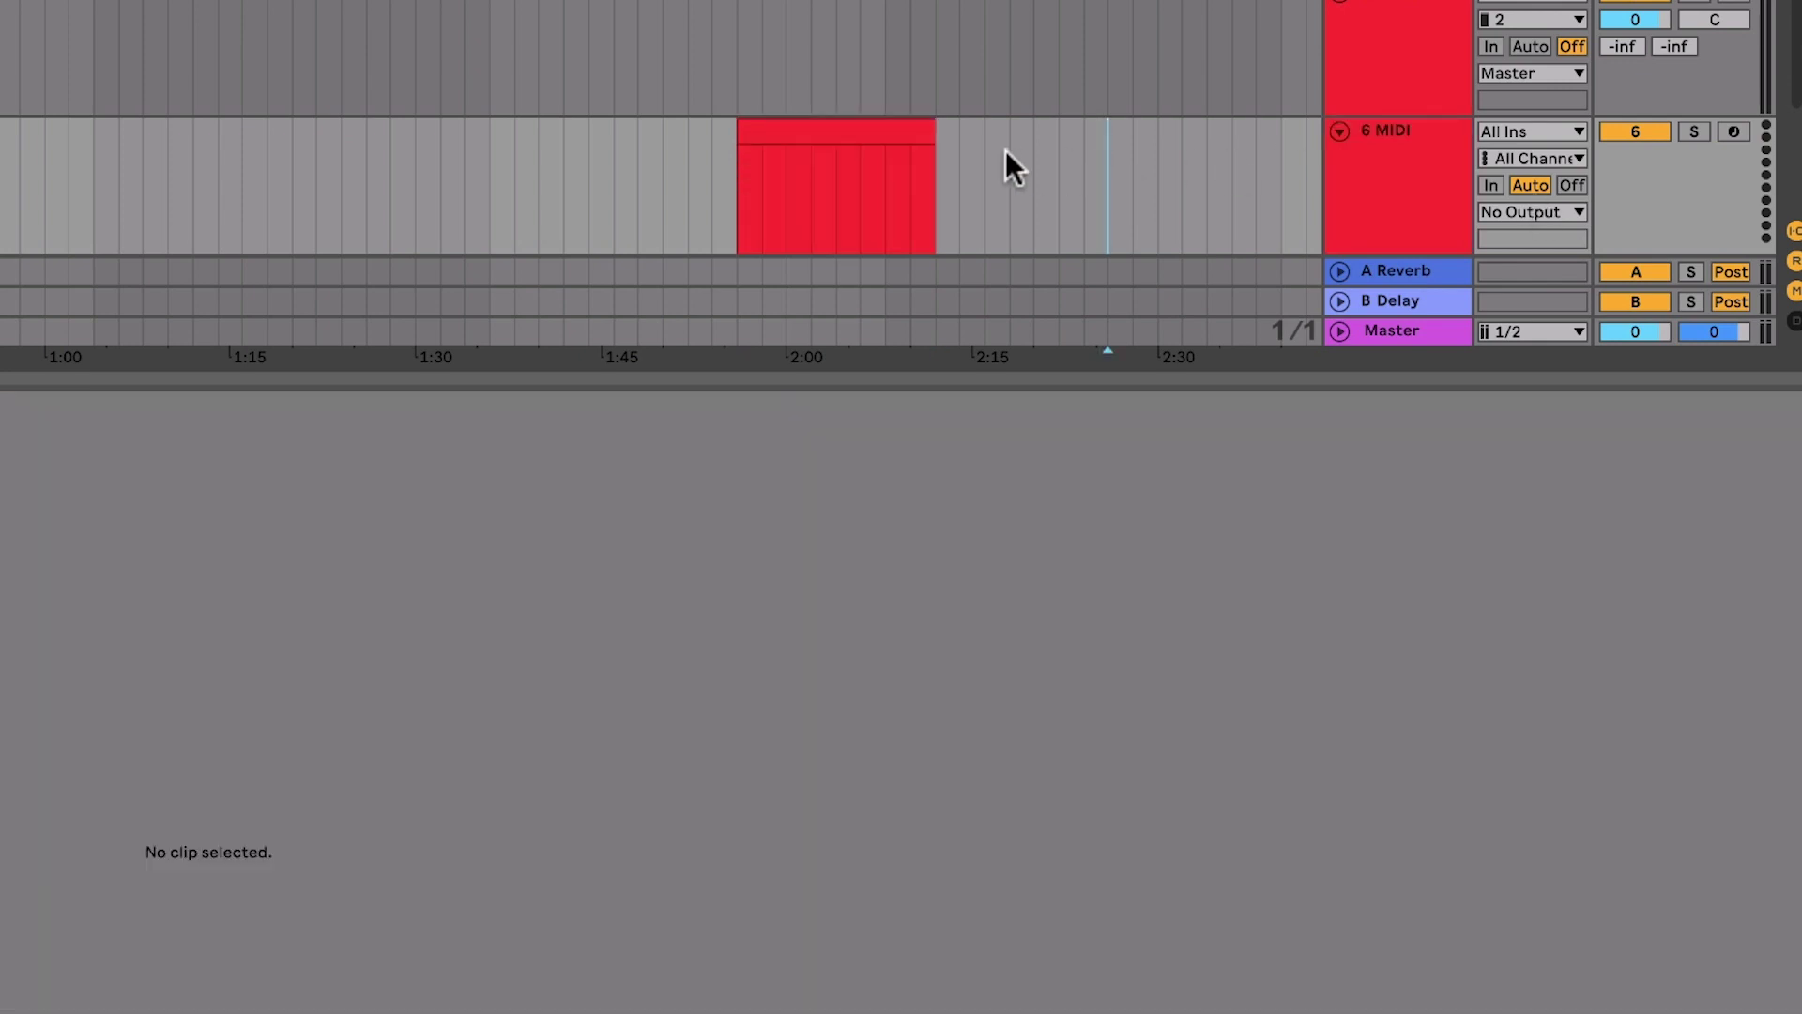
- Set the Clip Color preference to Random and delete the existing clip on the 6 MIDI track
key(super+comma)
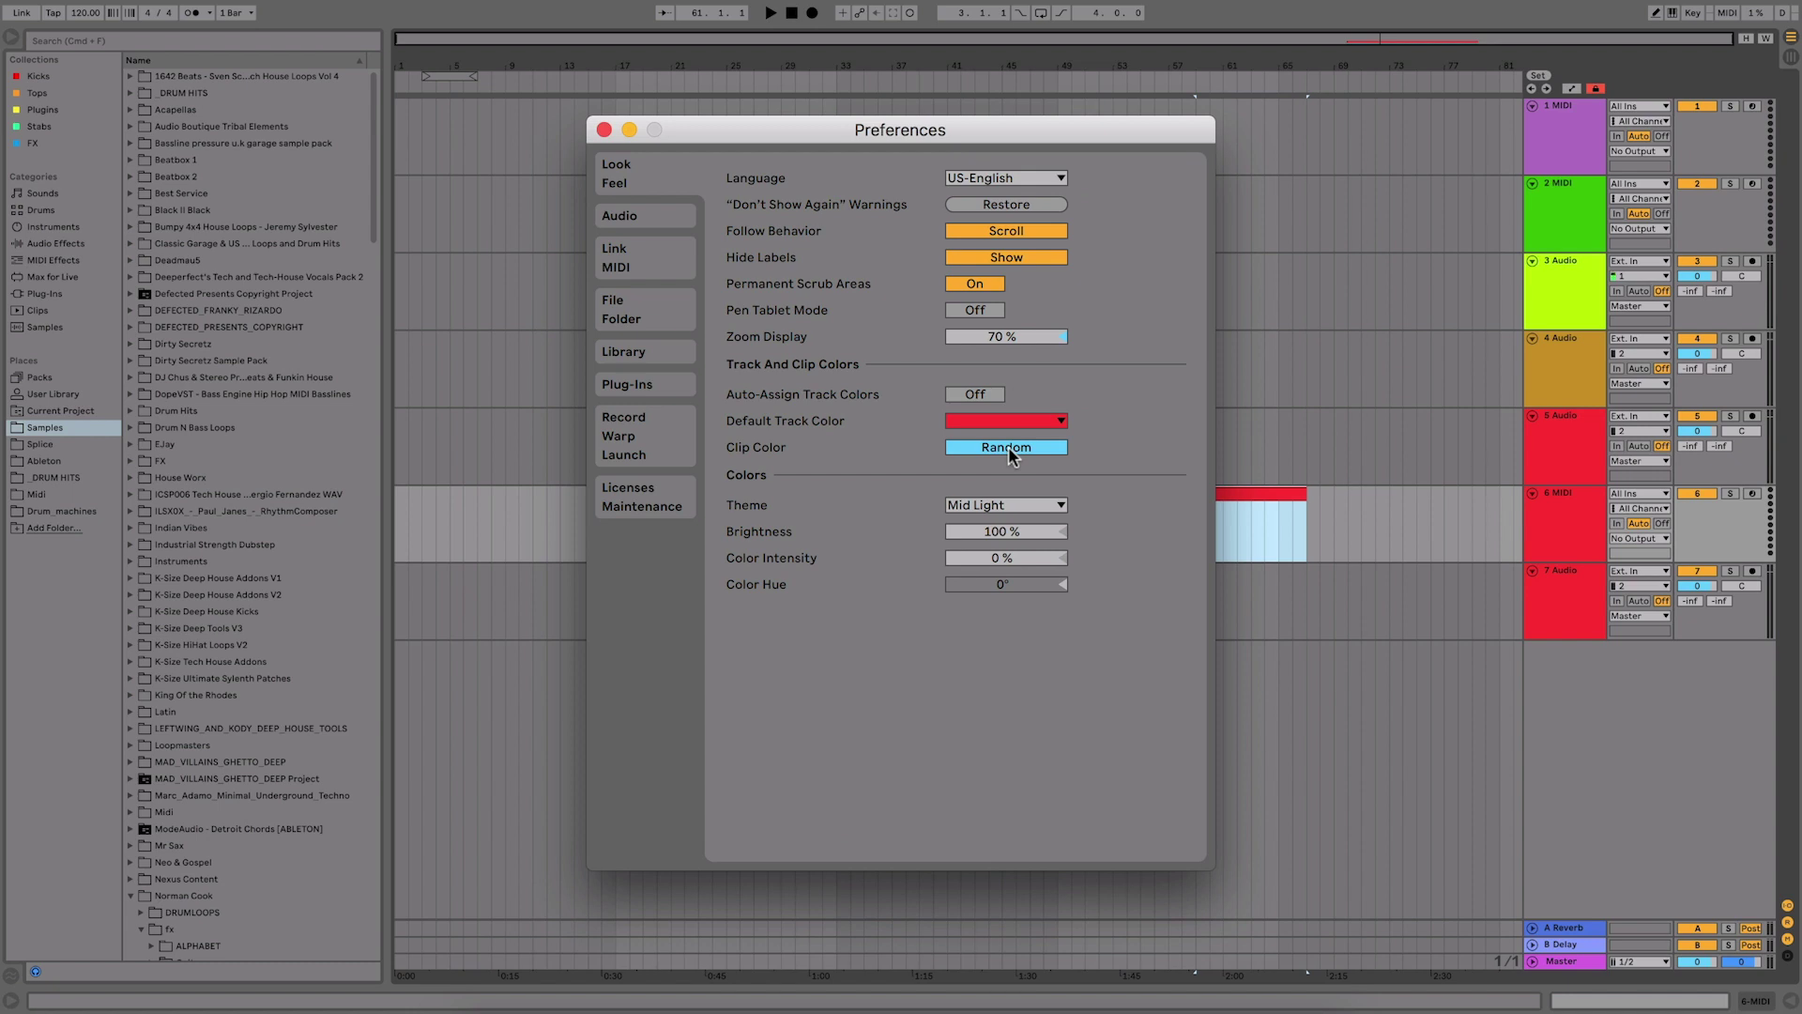
key(super+comma)
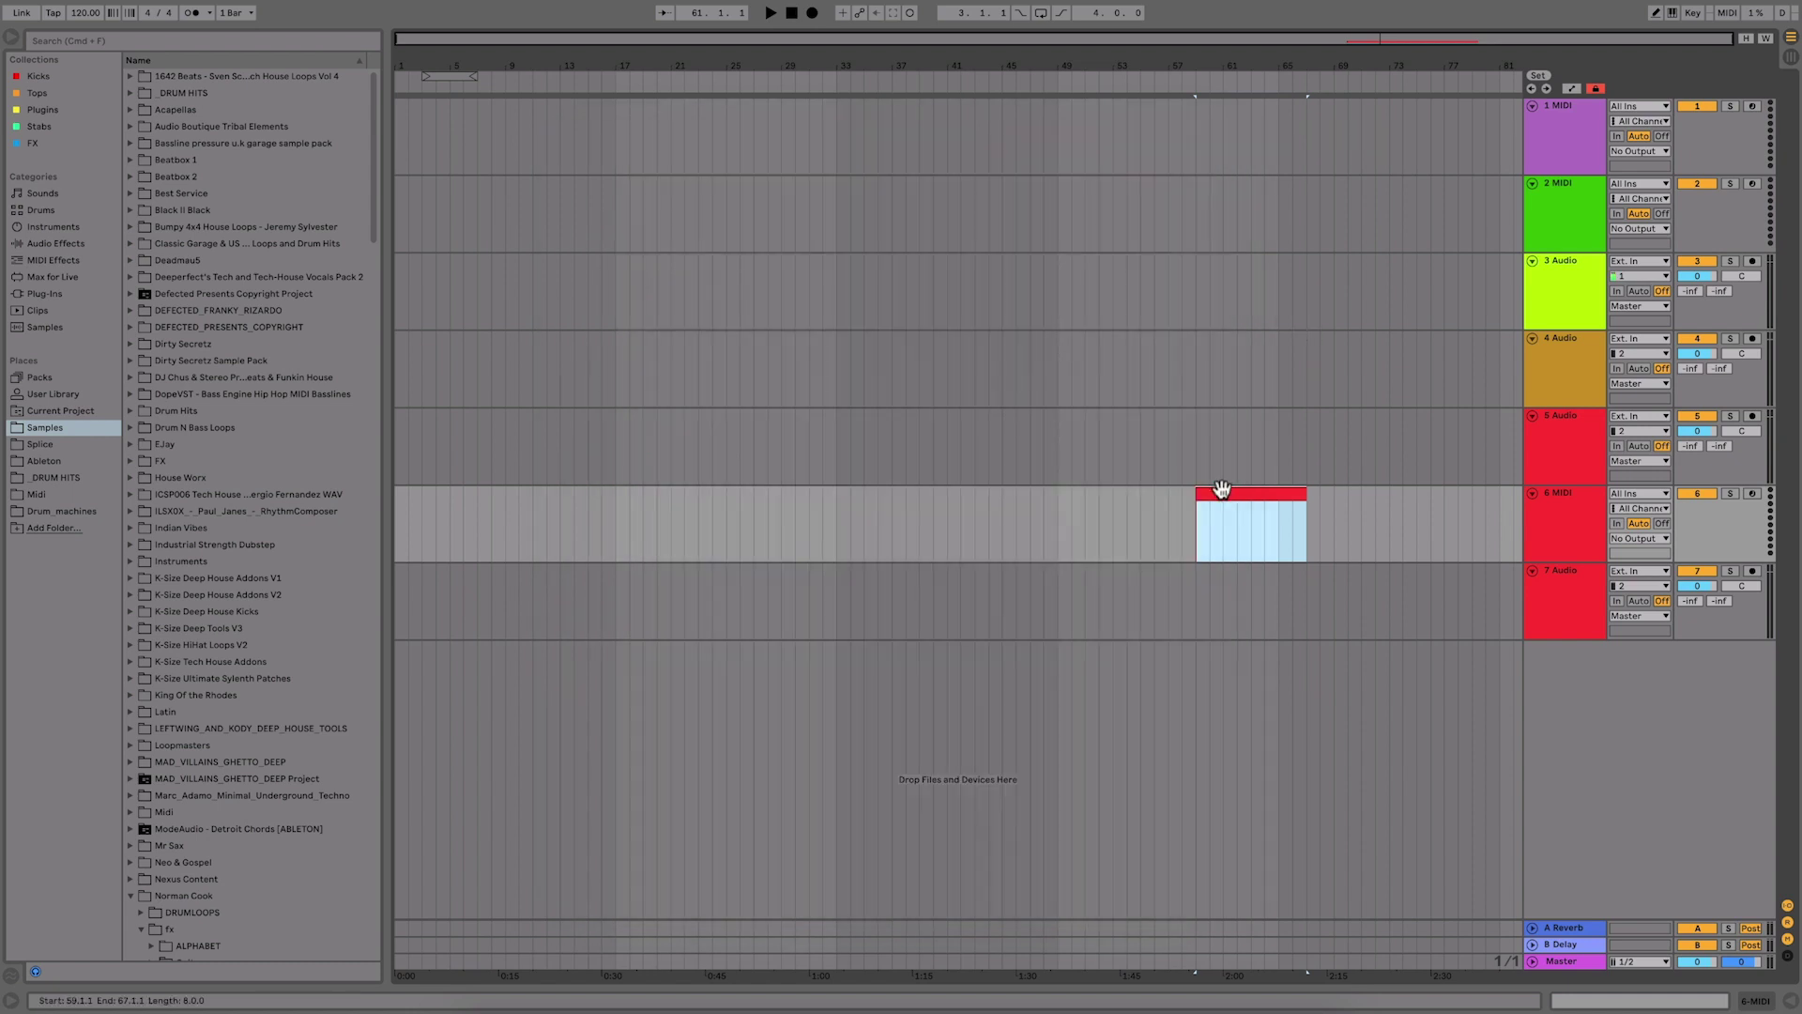
key(Delete)
- Insert an eight-bar MIDI clip on the 6 MIDI track from bar 49 to bar 57
click(1085, 513)
drag(1059, 512, 1166, 505)
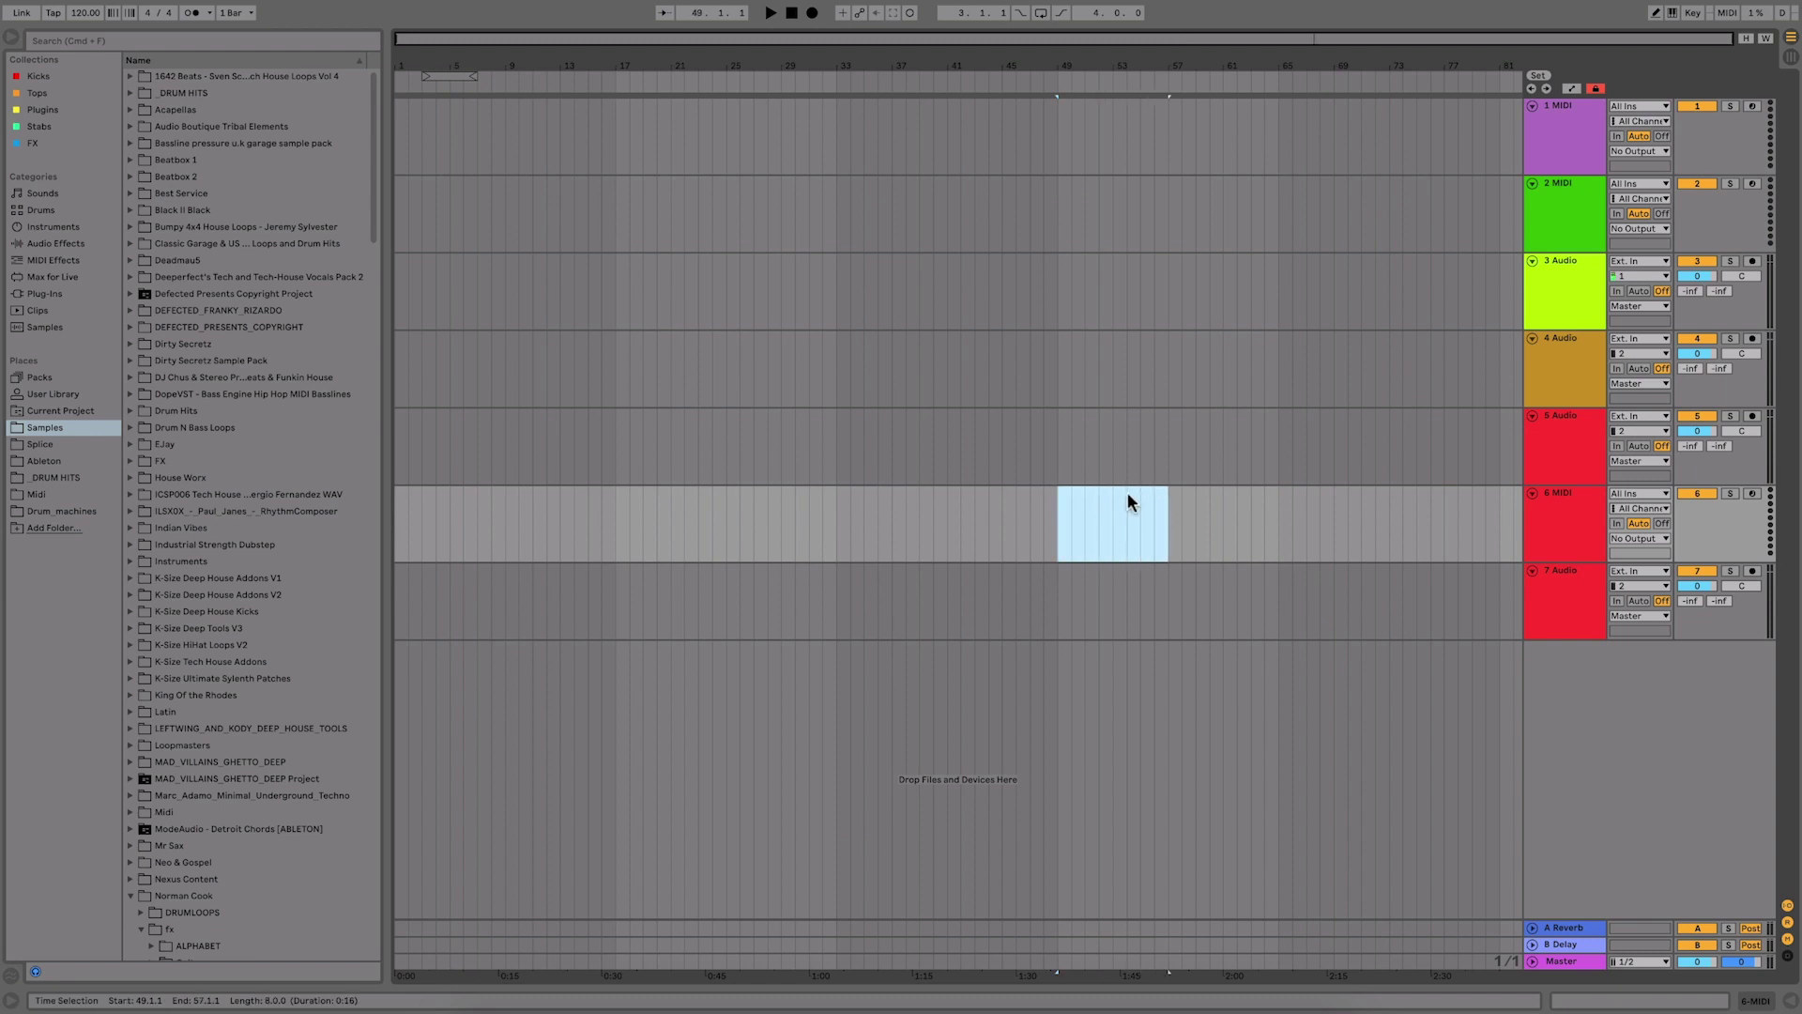
right_click(1129, 501)
click(1198, 620)
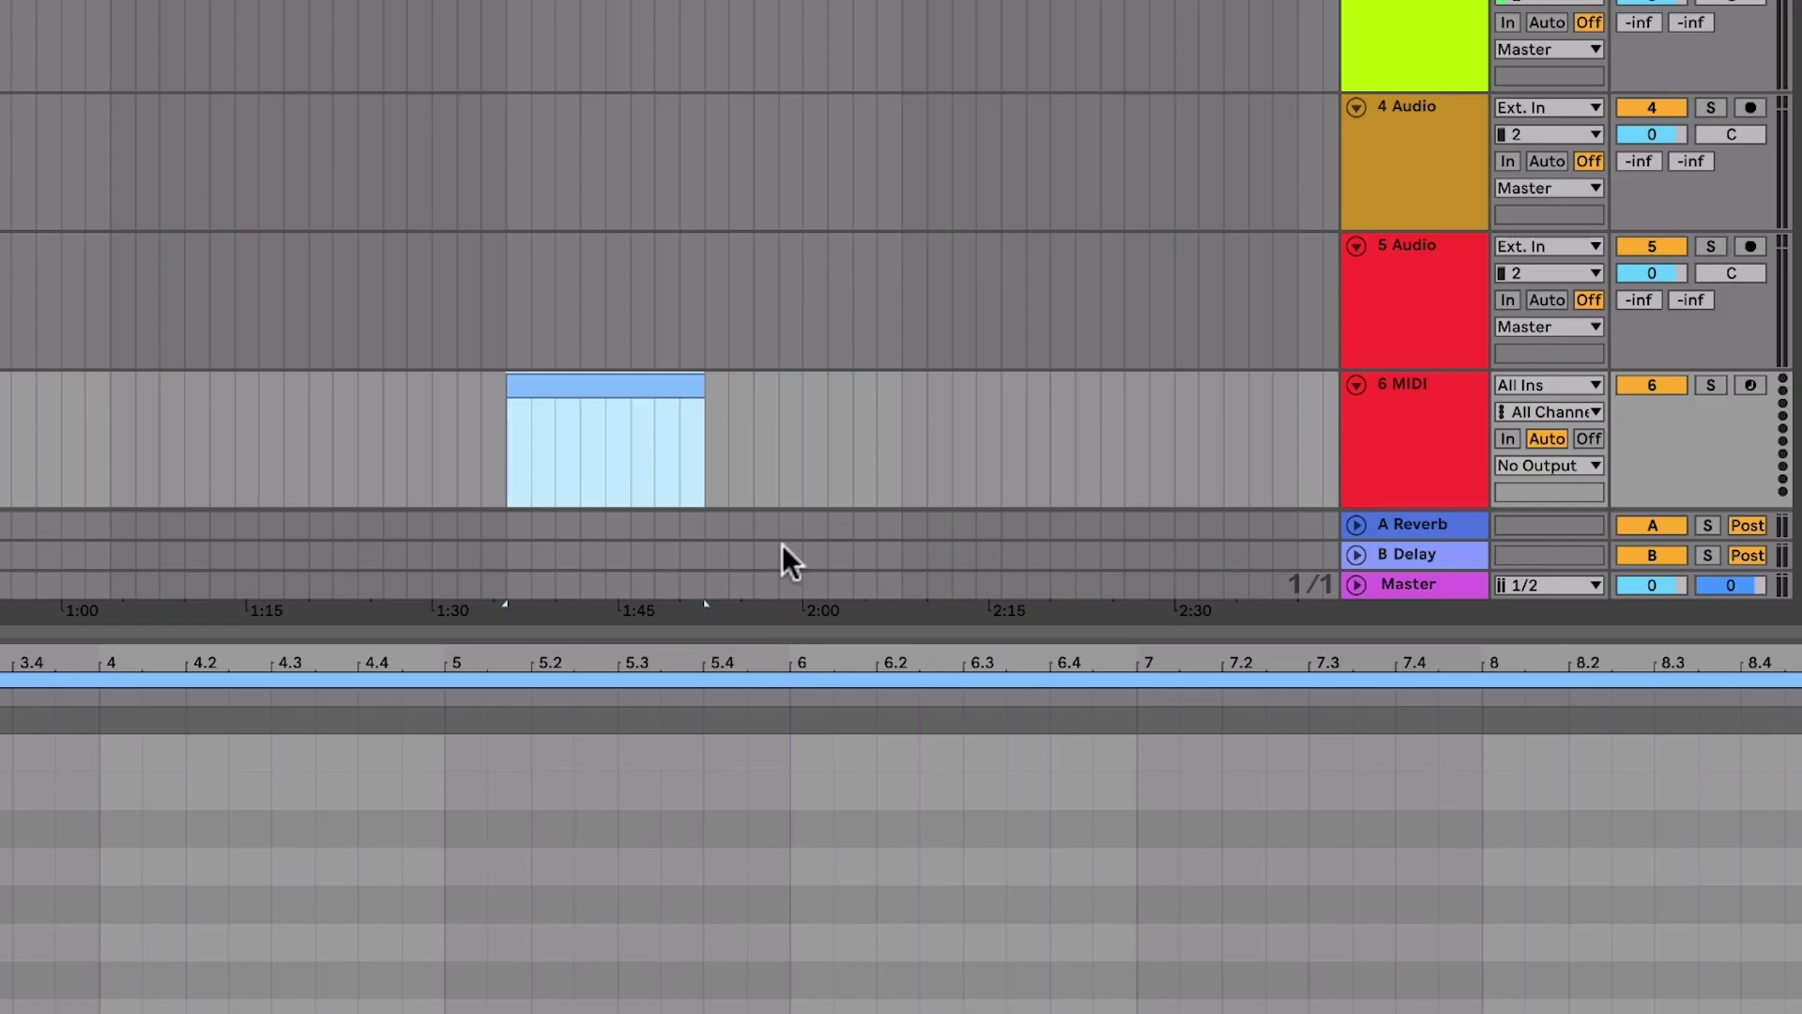
- Insert a second eight-bar MIDI clip on the 6 MIDI track, a few bars after the first one
click(780, 430)
drag(779, 394, 888, 393)
right_click(888, 392)
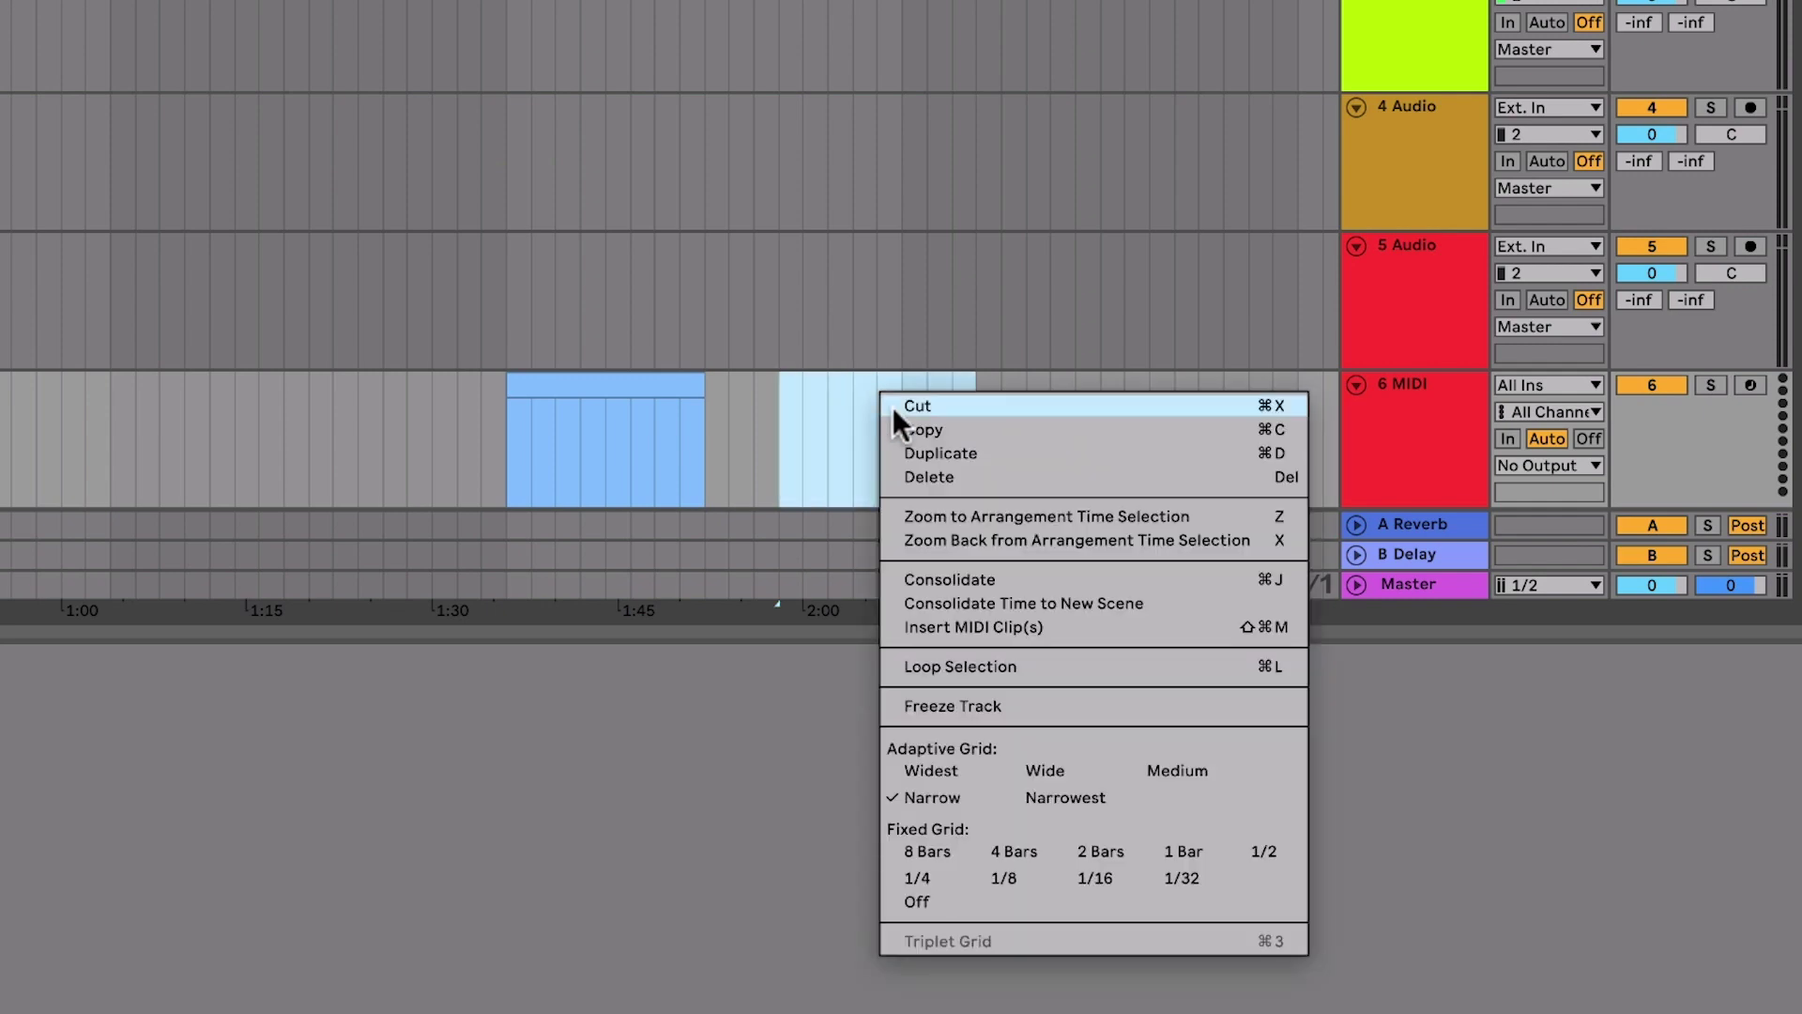
click(1007, 624)
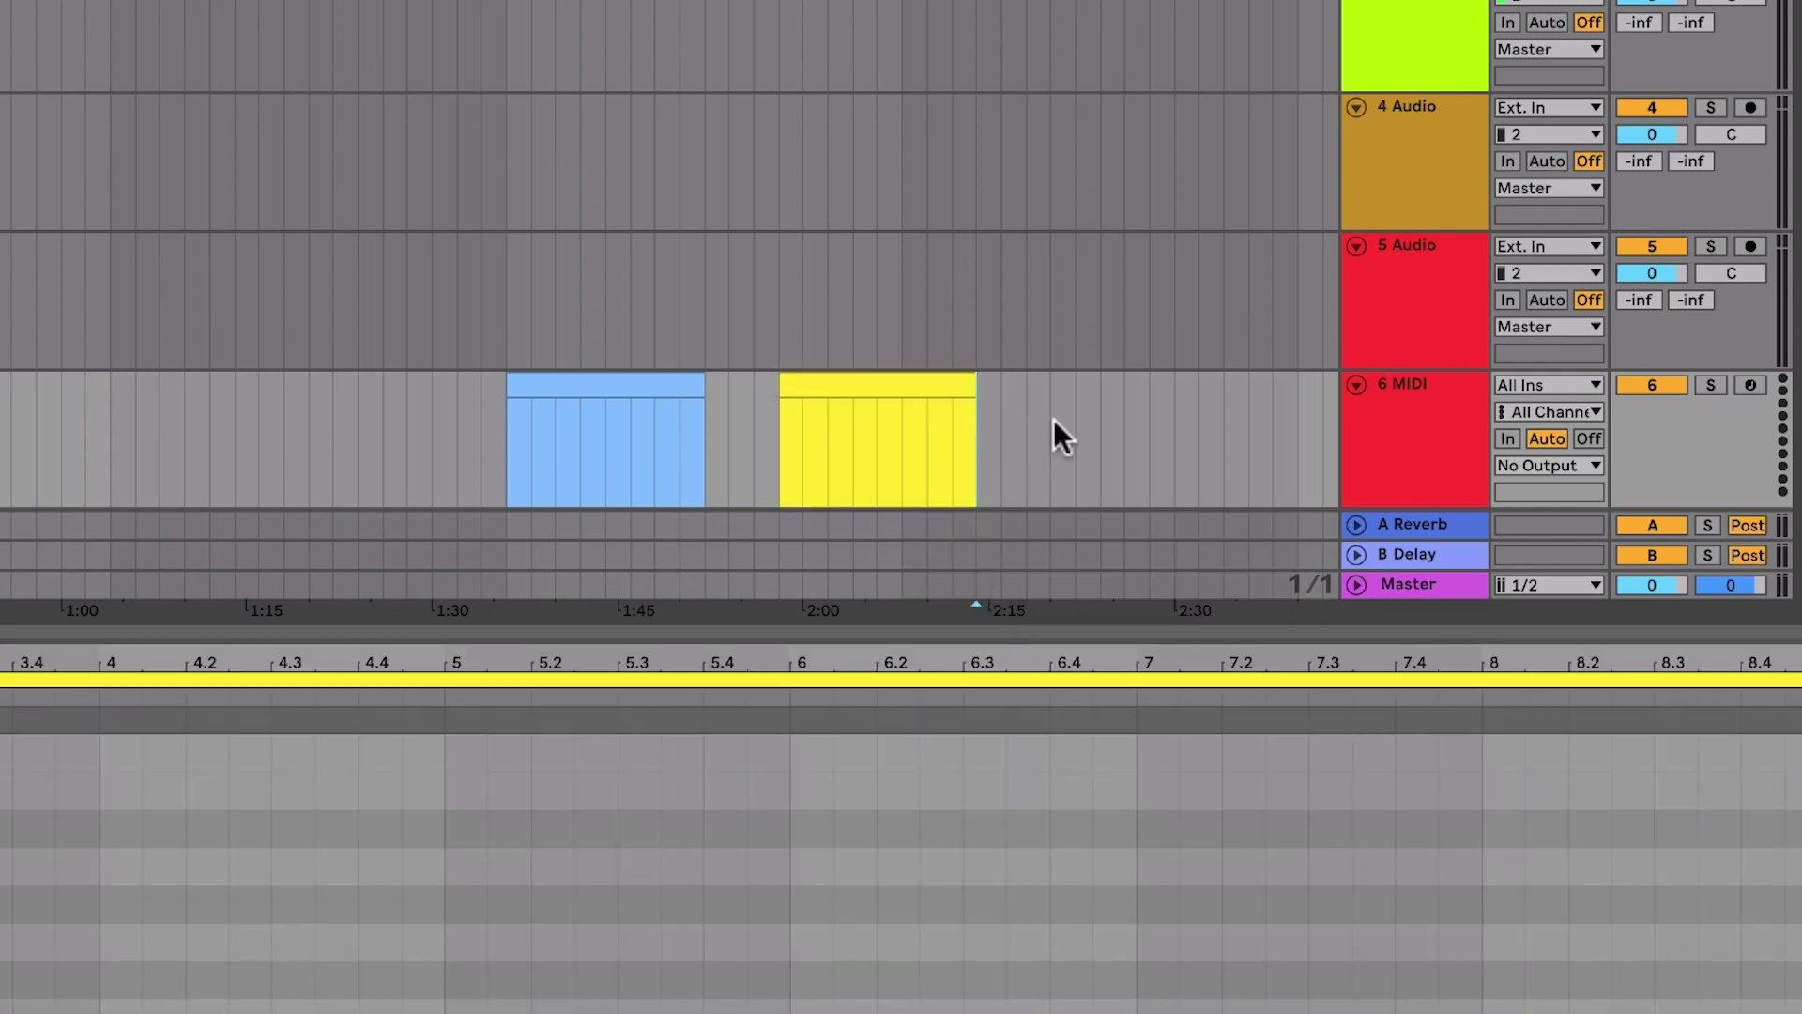
click(1053, 419)
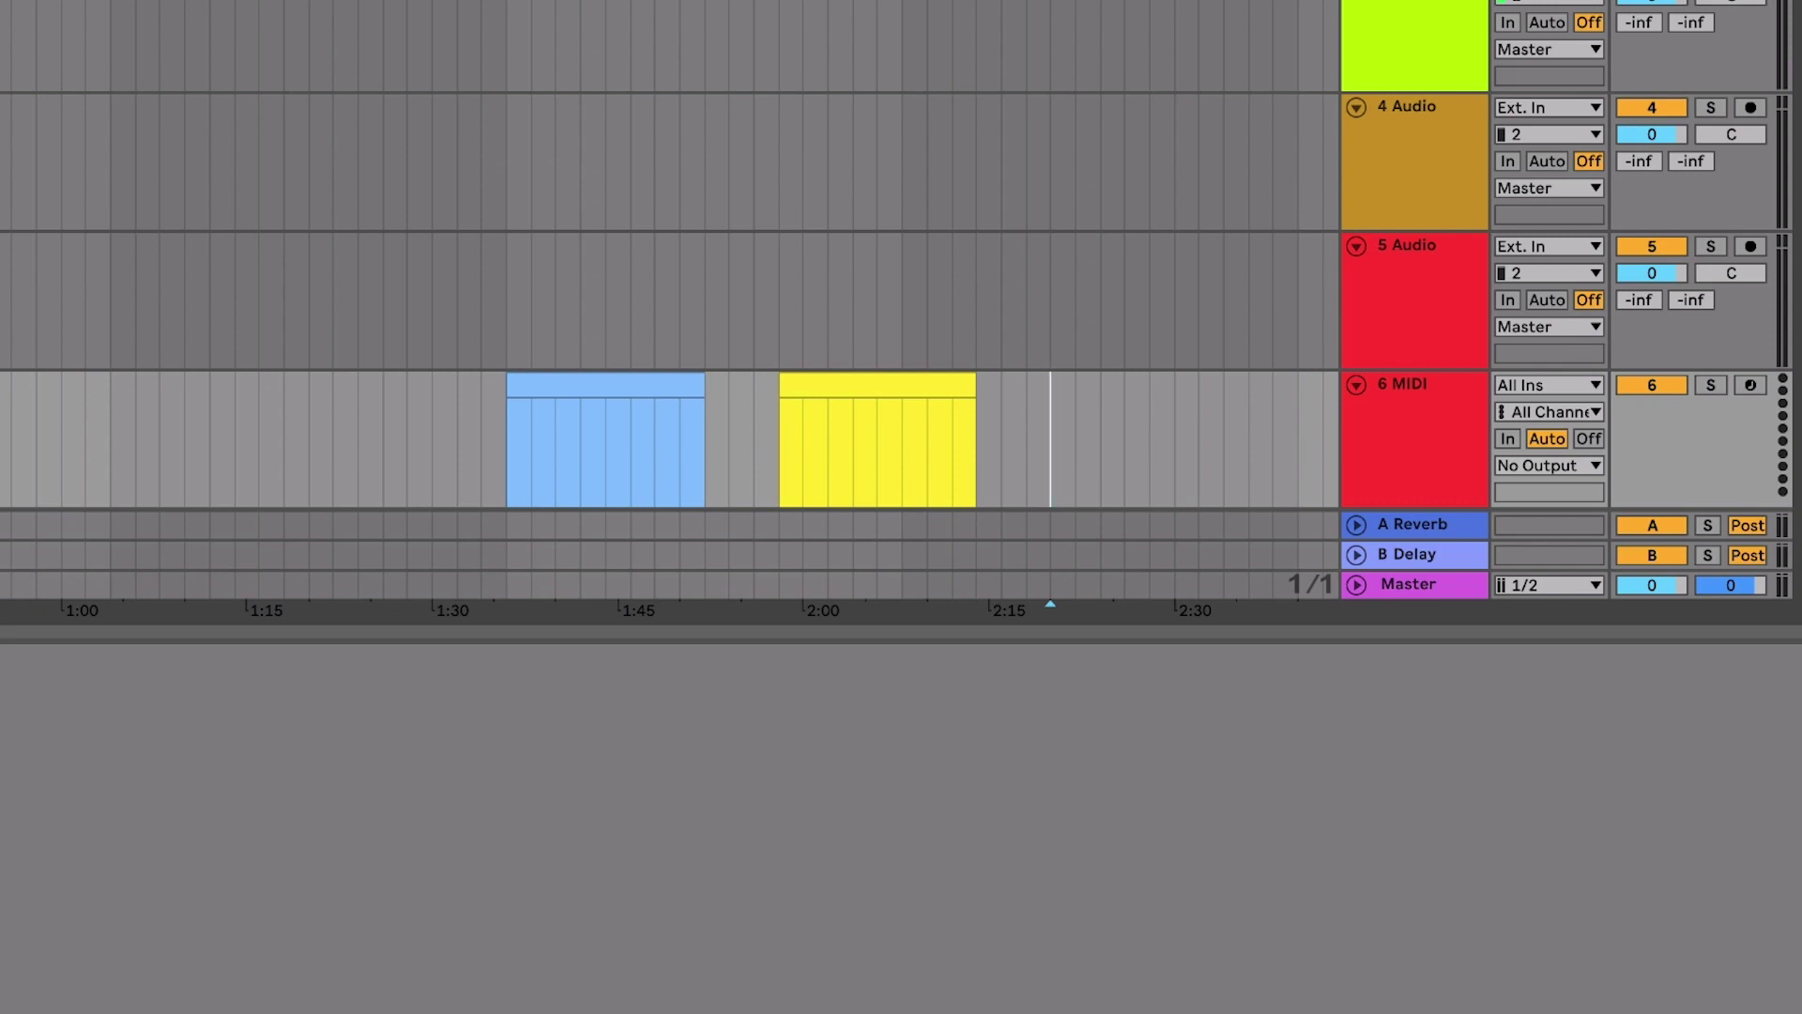
key(ctrl+t)
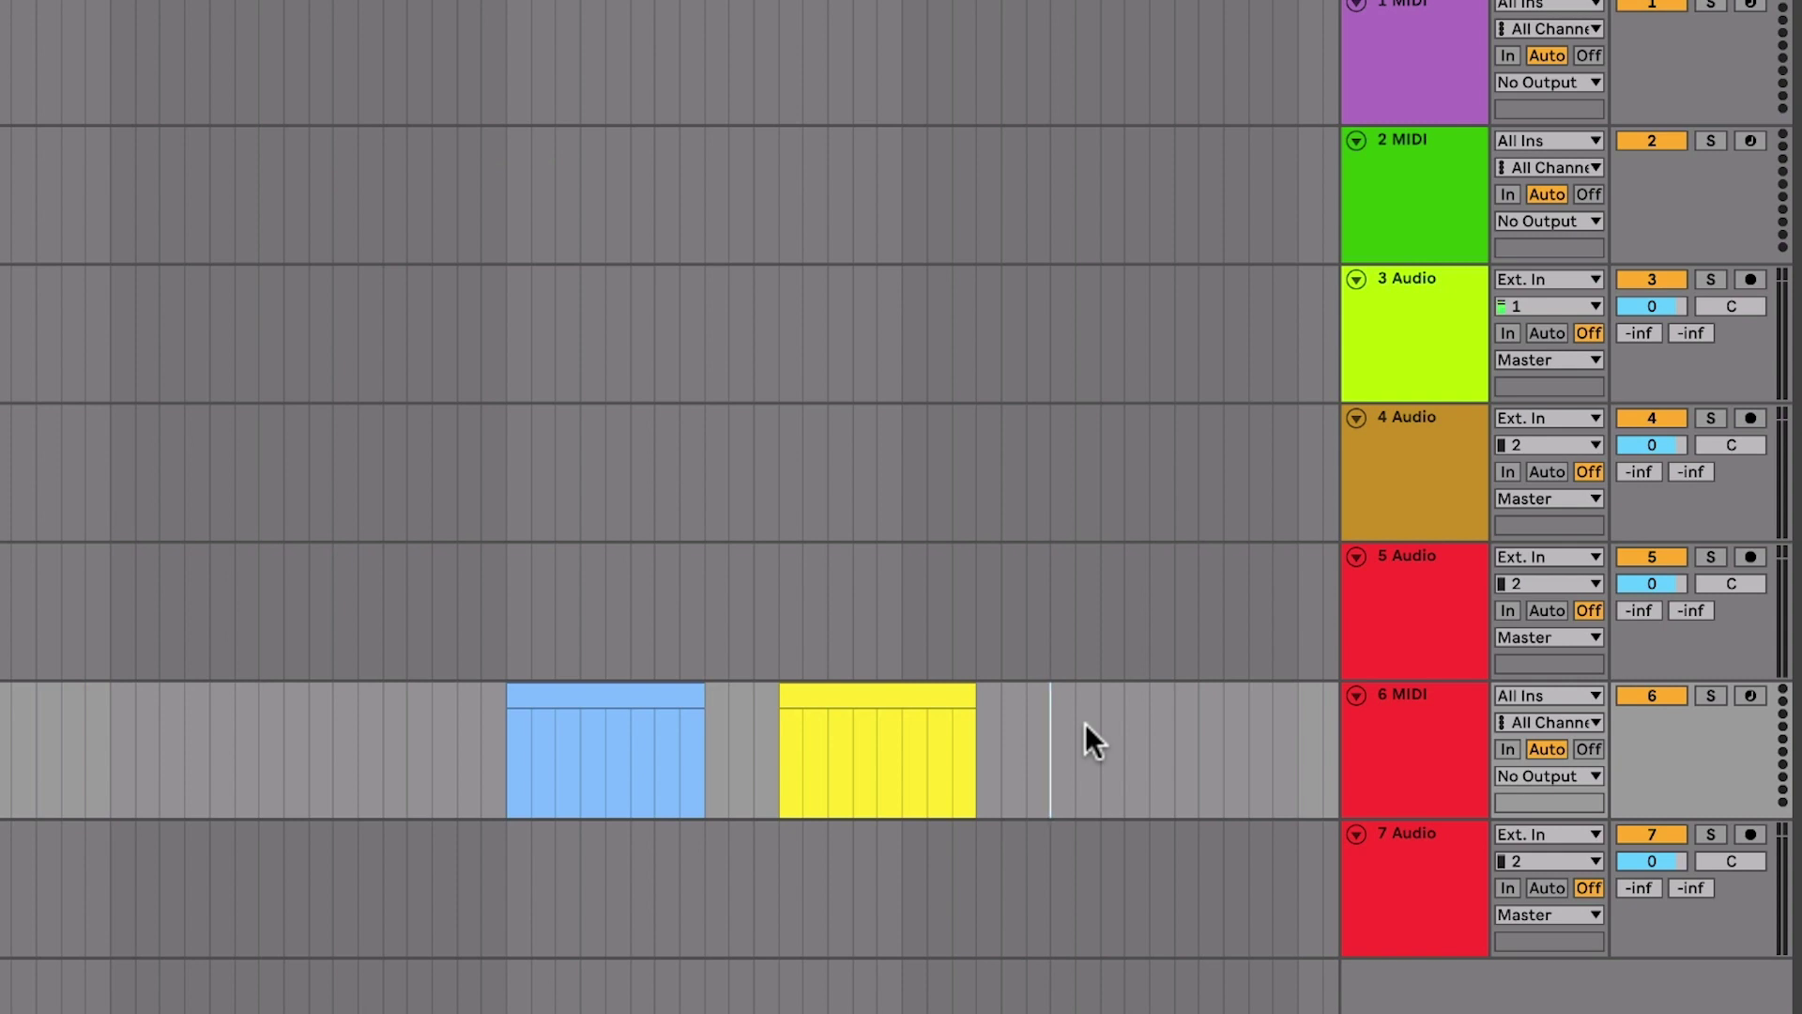
- Return the Clip Color preference to Track Color, and test the interface brightness above 100% and at about 52% before resetting it to 100%
key(super+comma)
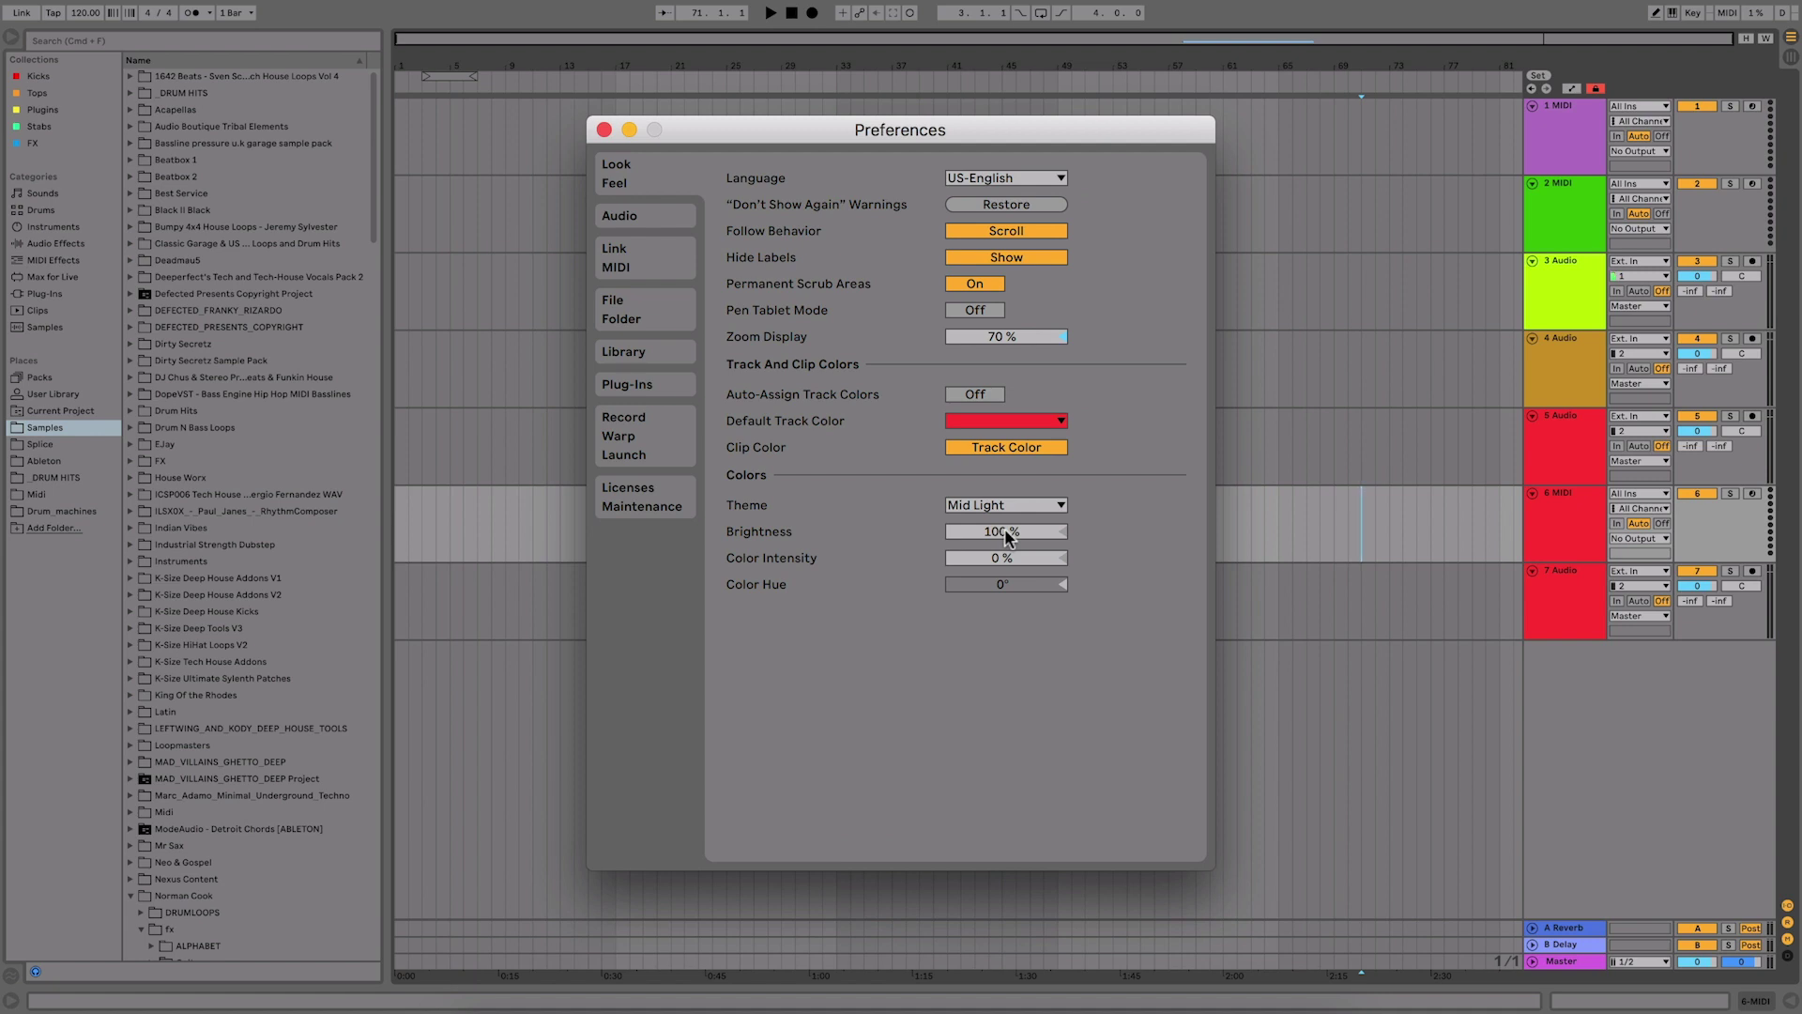
mouse_move(1006, 536)
mouse_down()
mouse_move(1006, 512)
mouse_move(1000, 535)
mouse_up()
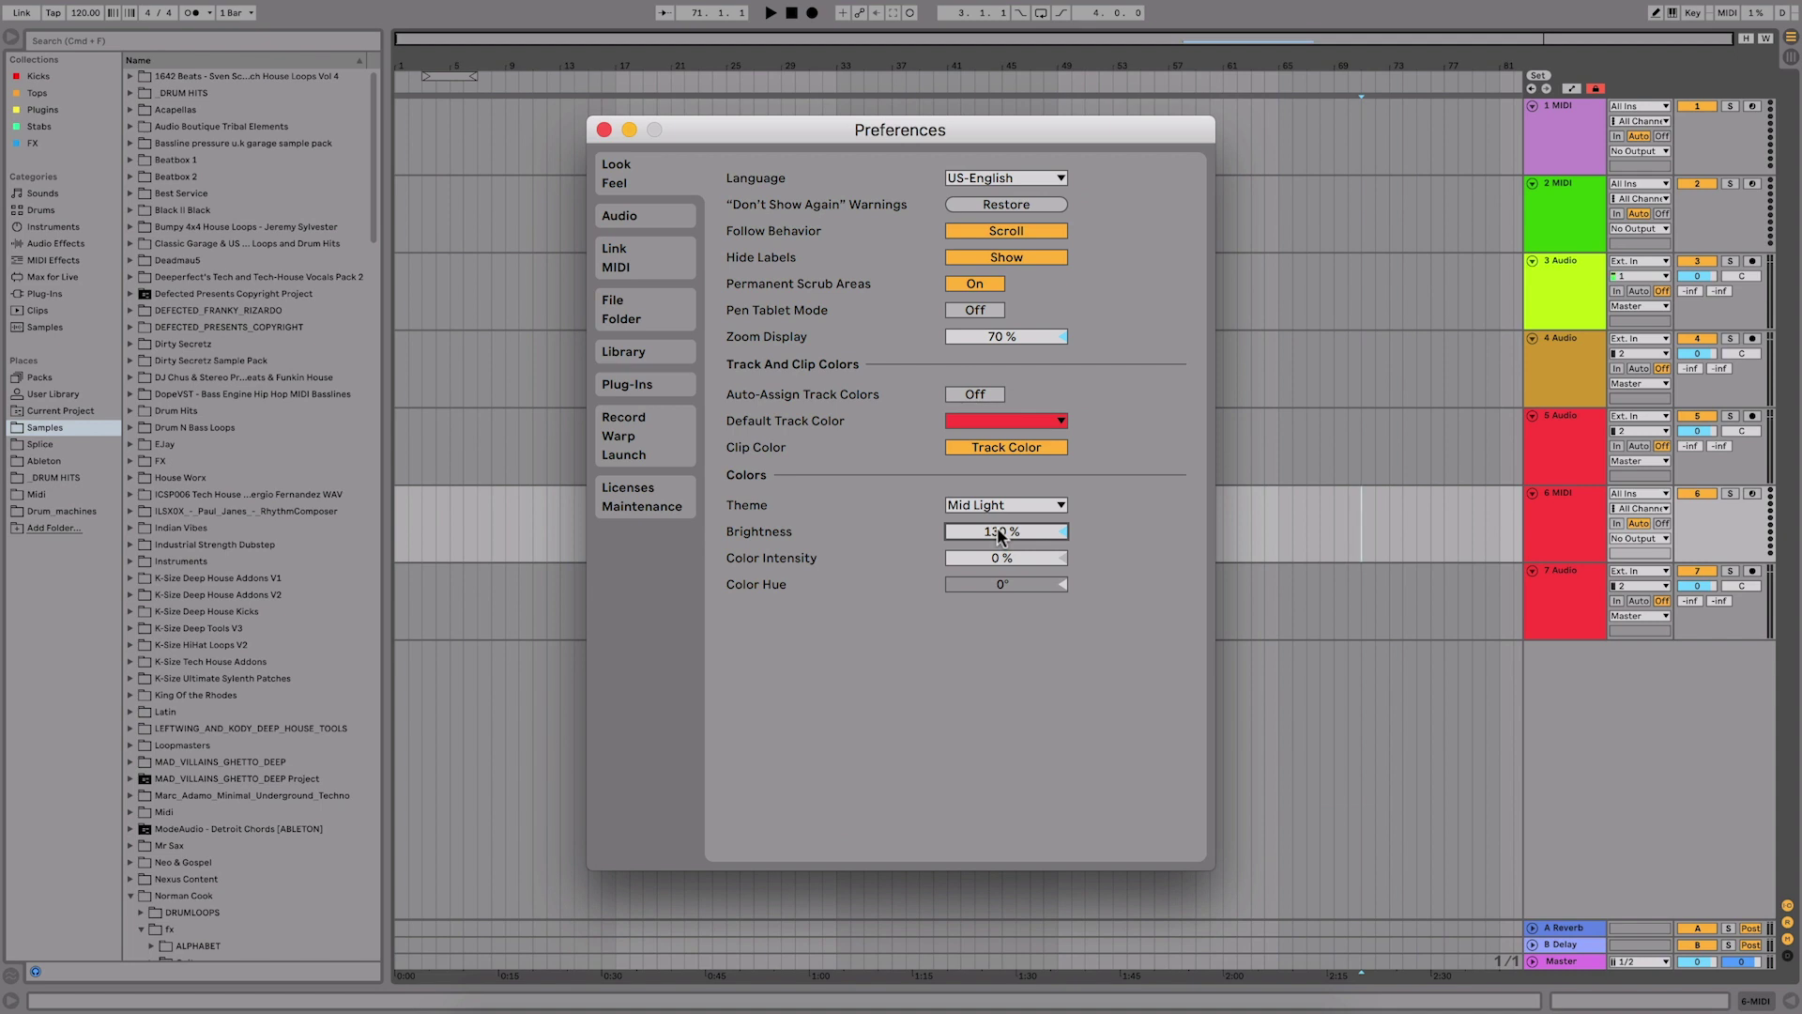
mouse_move(1000, 535)
mouse_down()
mouse_move(1000, 612)
mouse_move(1010, 531)
mouse_up()
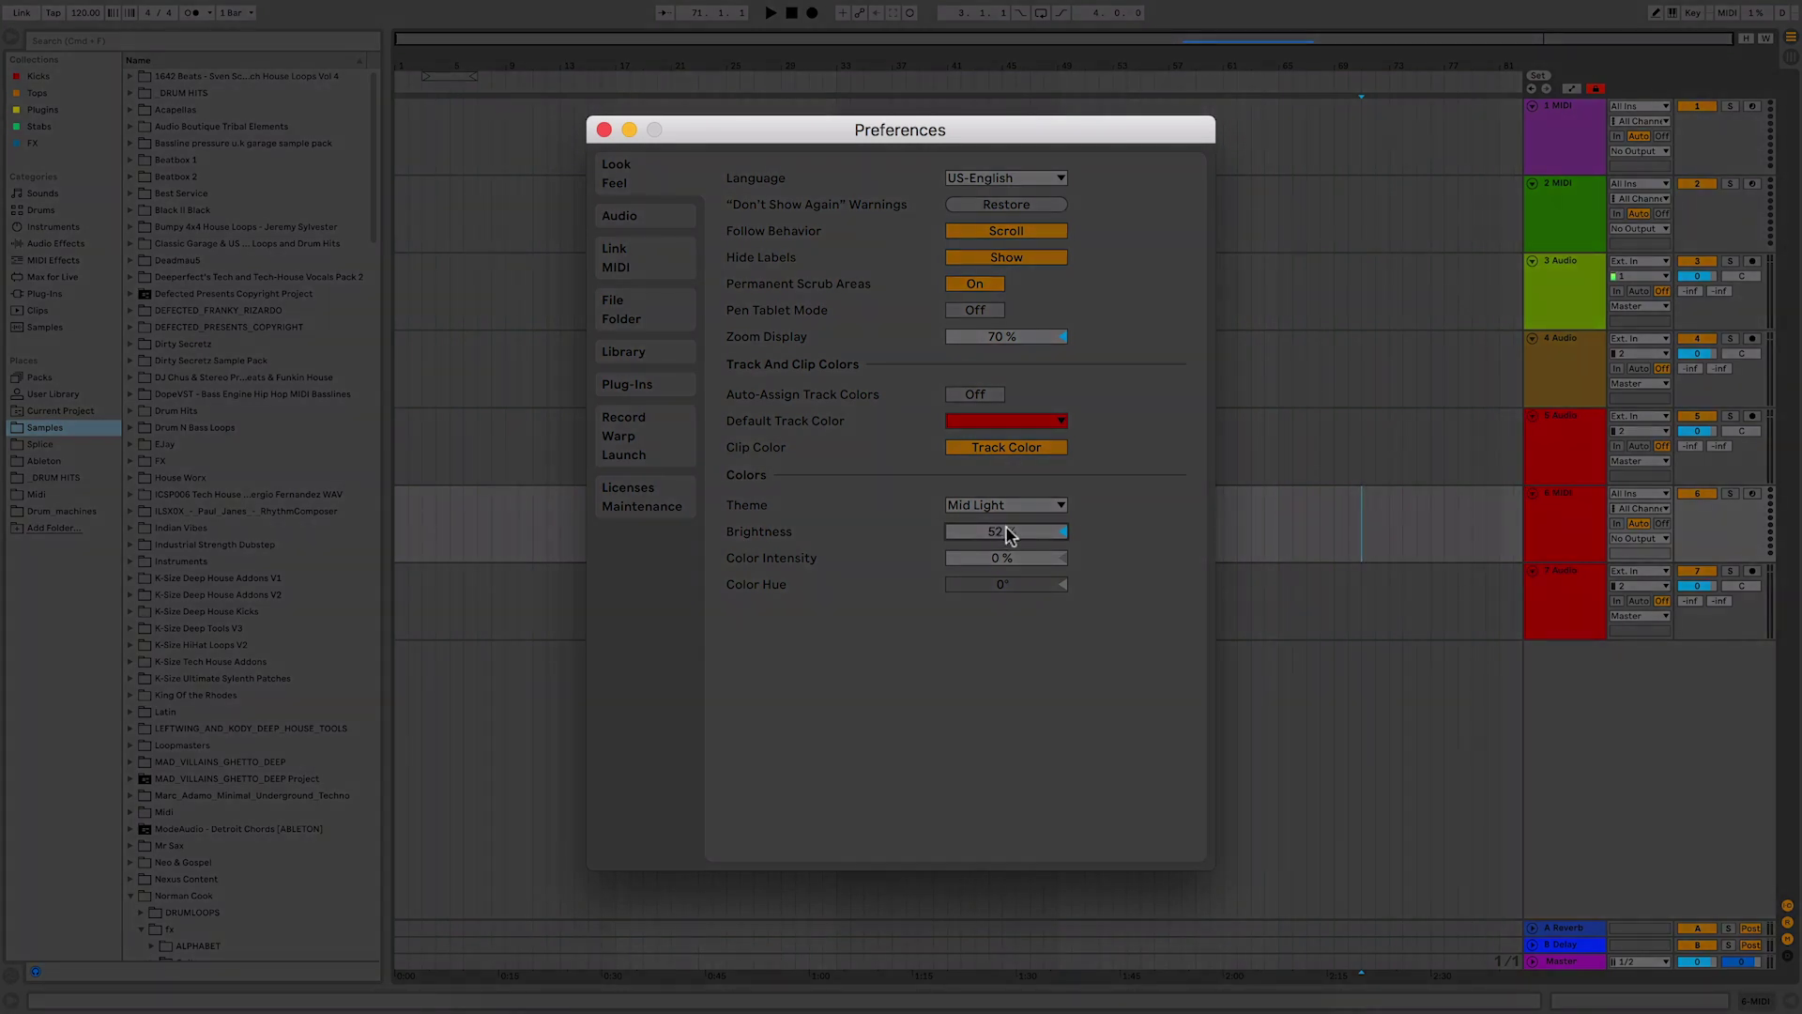
double_click(1063, 536)
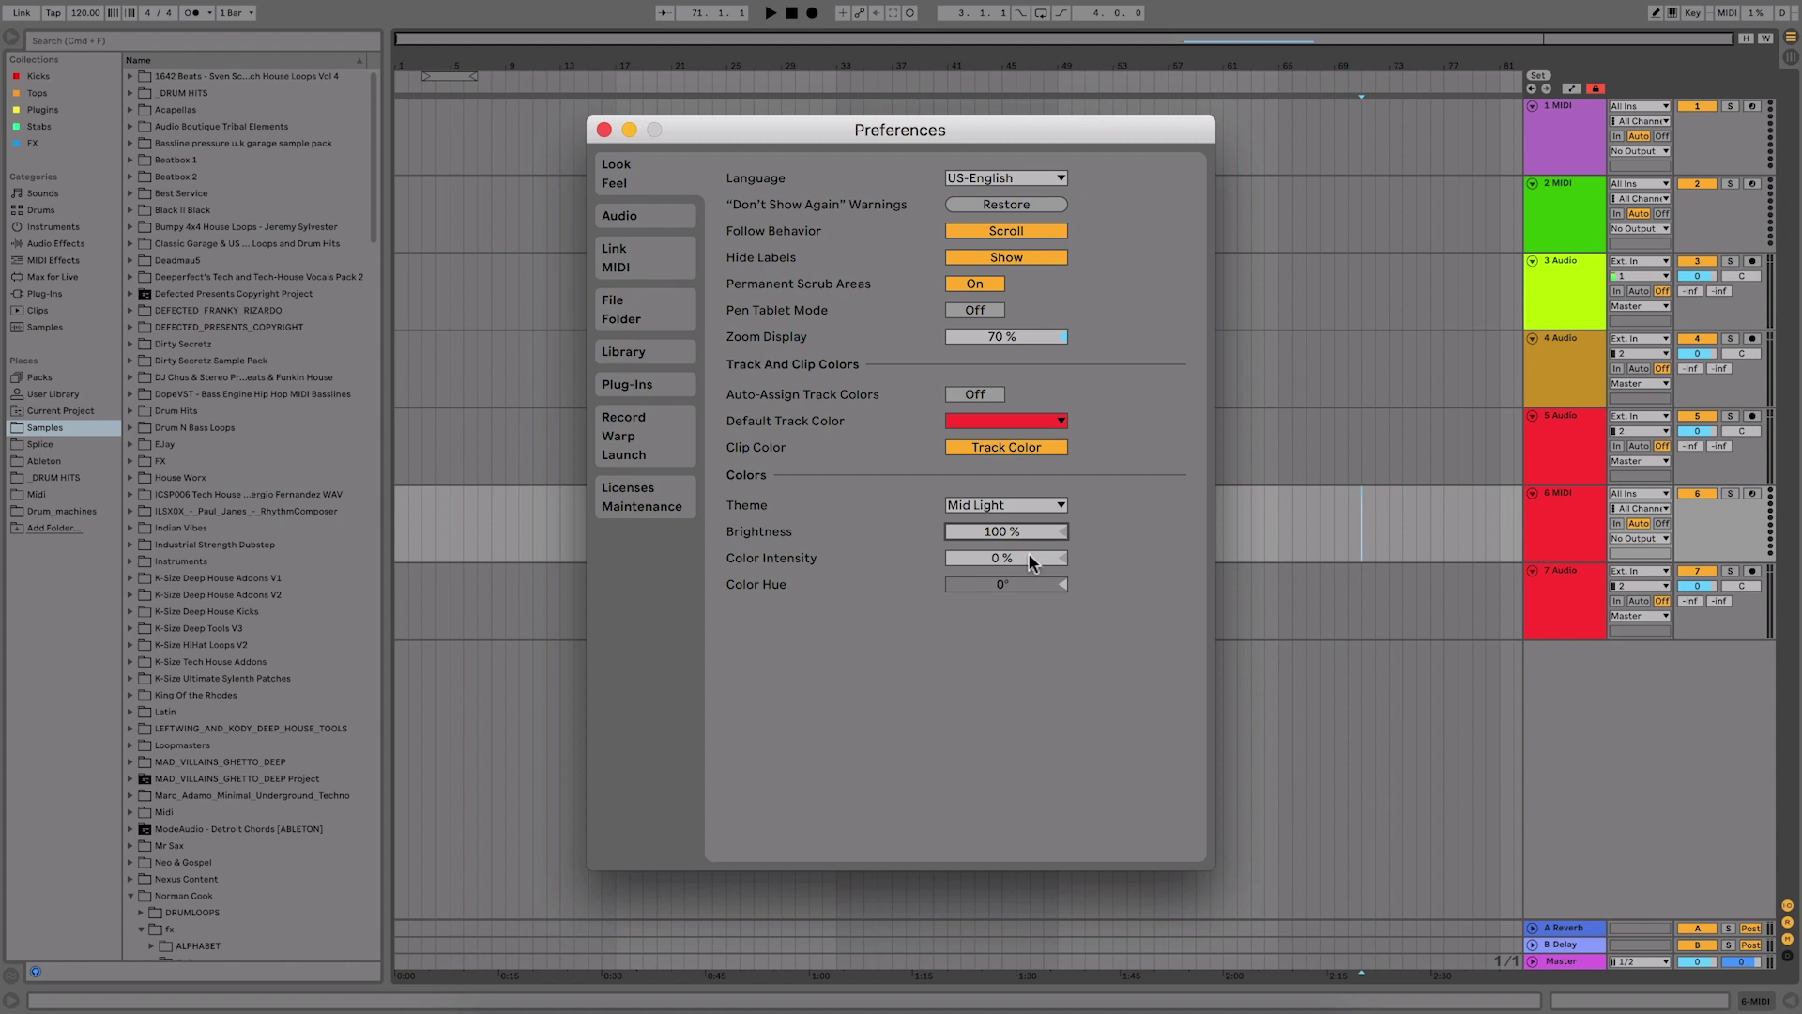
- Tint the interface with a Color Intensity of 20% and a Color Hue of about 261°
drag(1014, 564, 1013, 557)
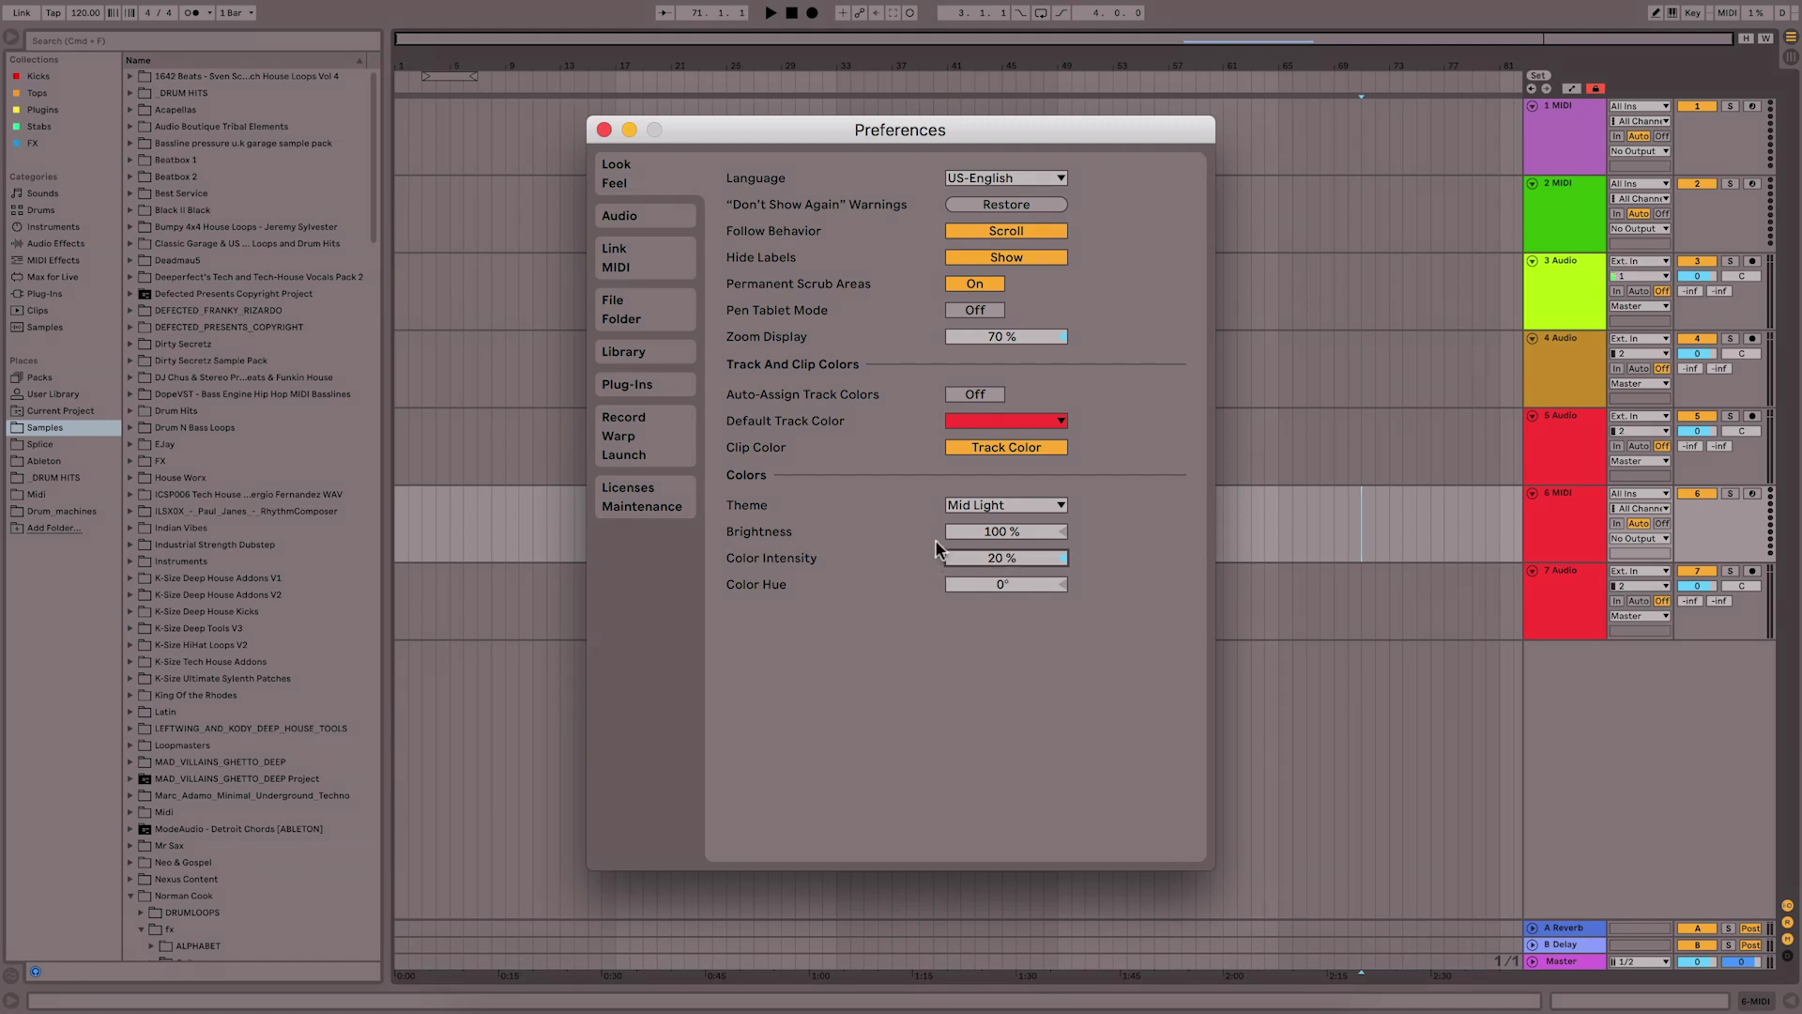
click(1002, 586)
drag(1003, 586, 1003, 538)
drag(1006, 584, 1006, 497)
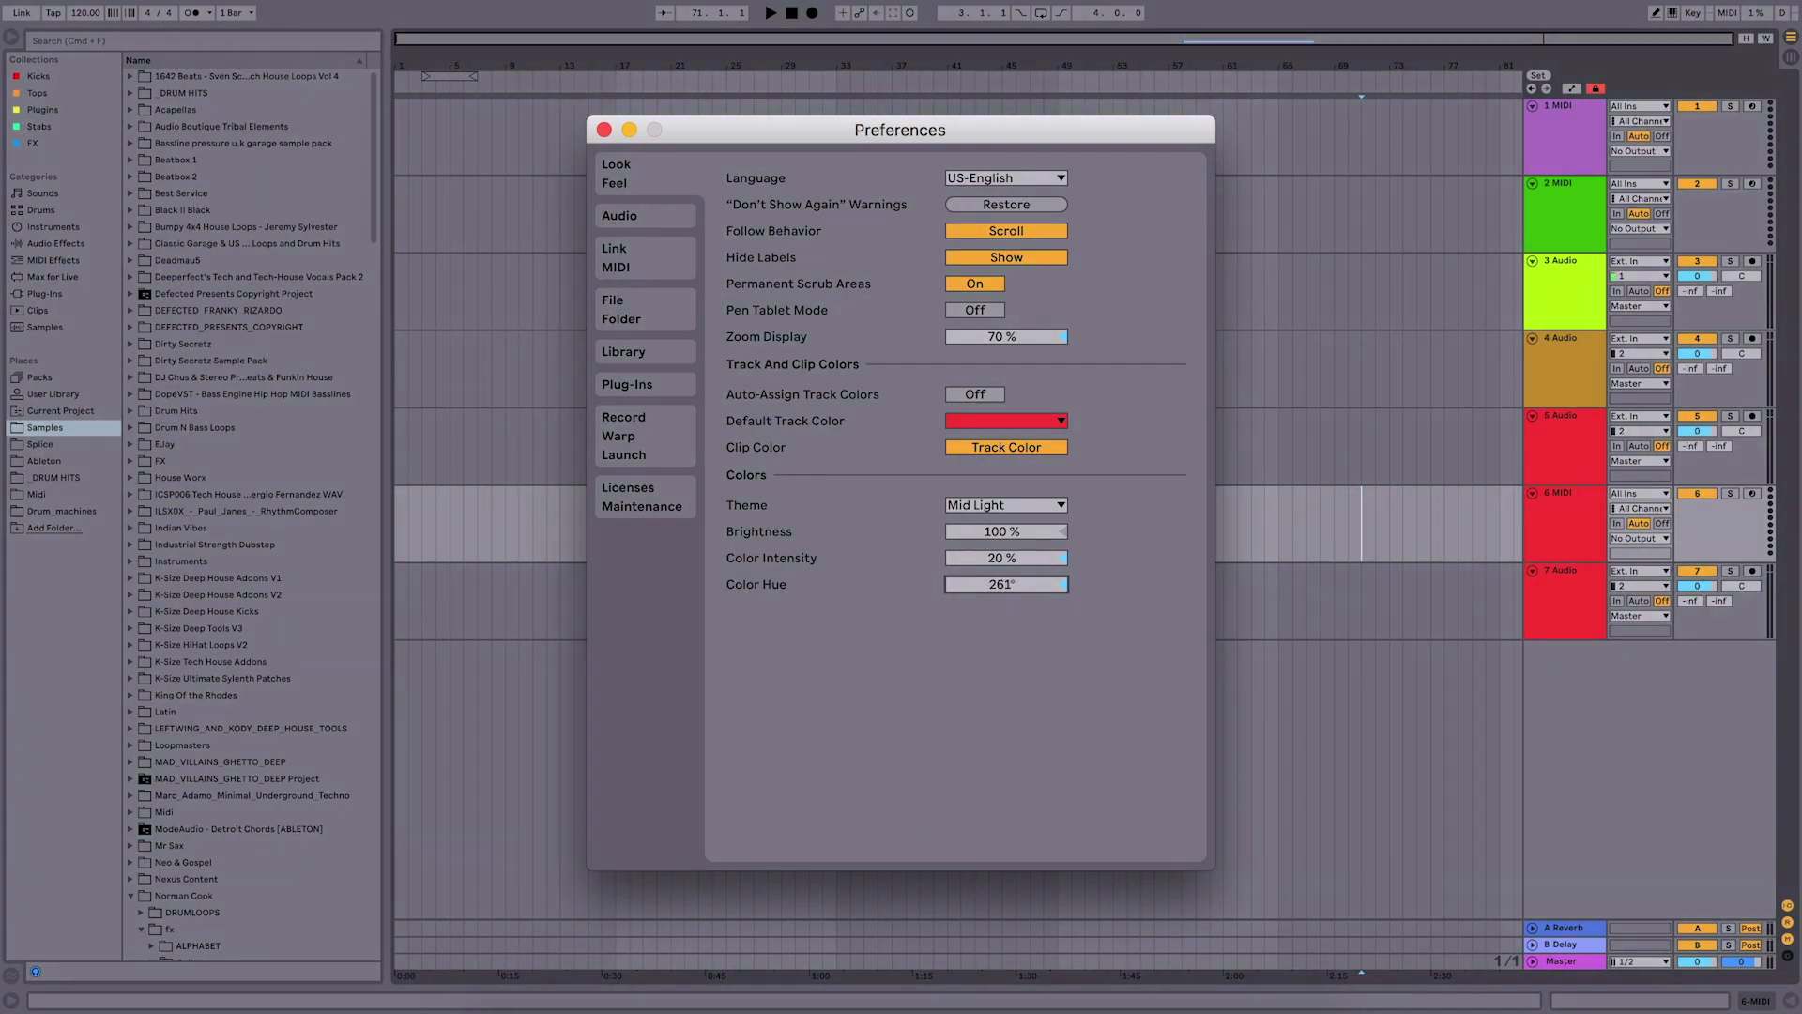
- Reset the Color Hue to 0° and the Color Intensity to 0%
drag(1004, 582, 1004, 582)
key(Delete)
click(1000, 561)
key(Delete)
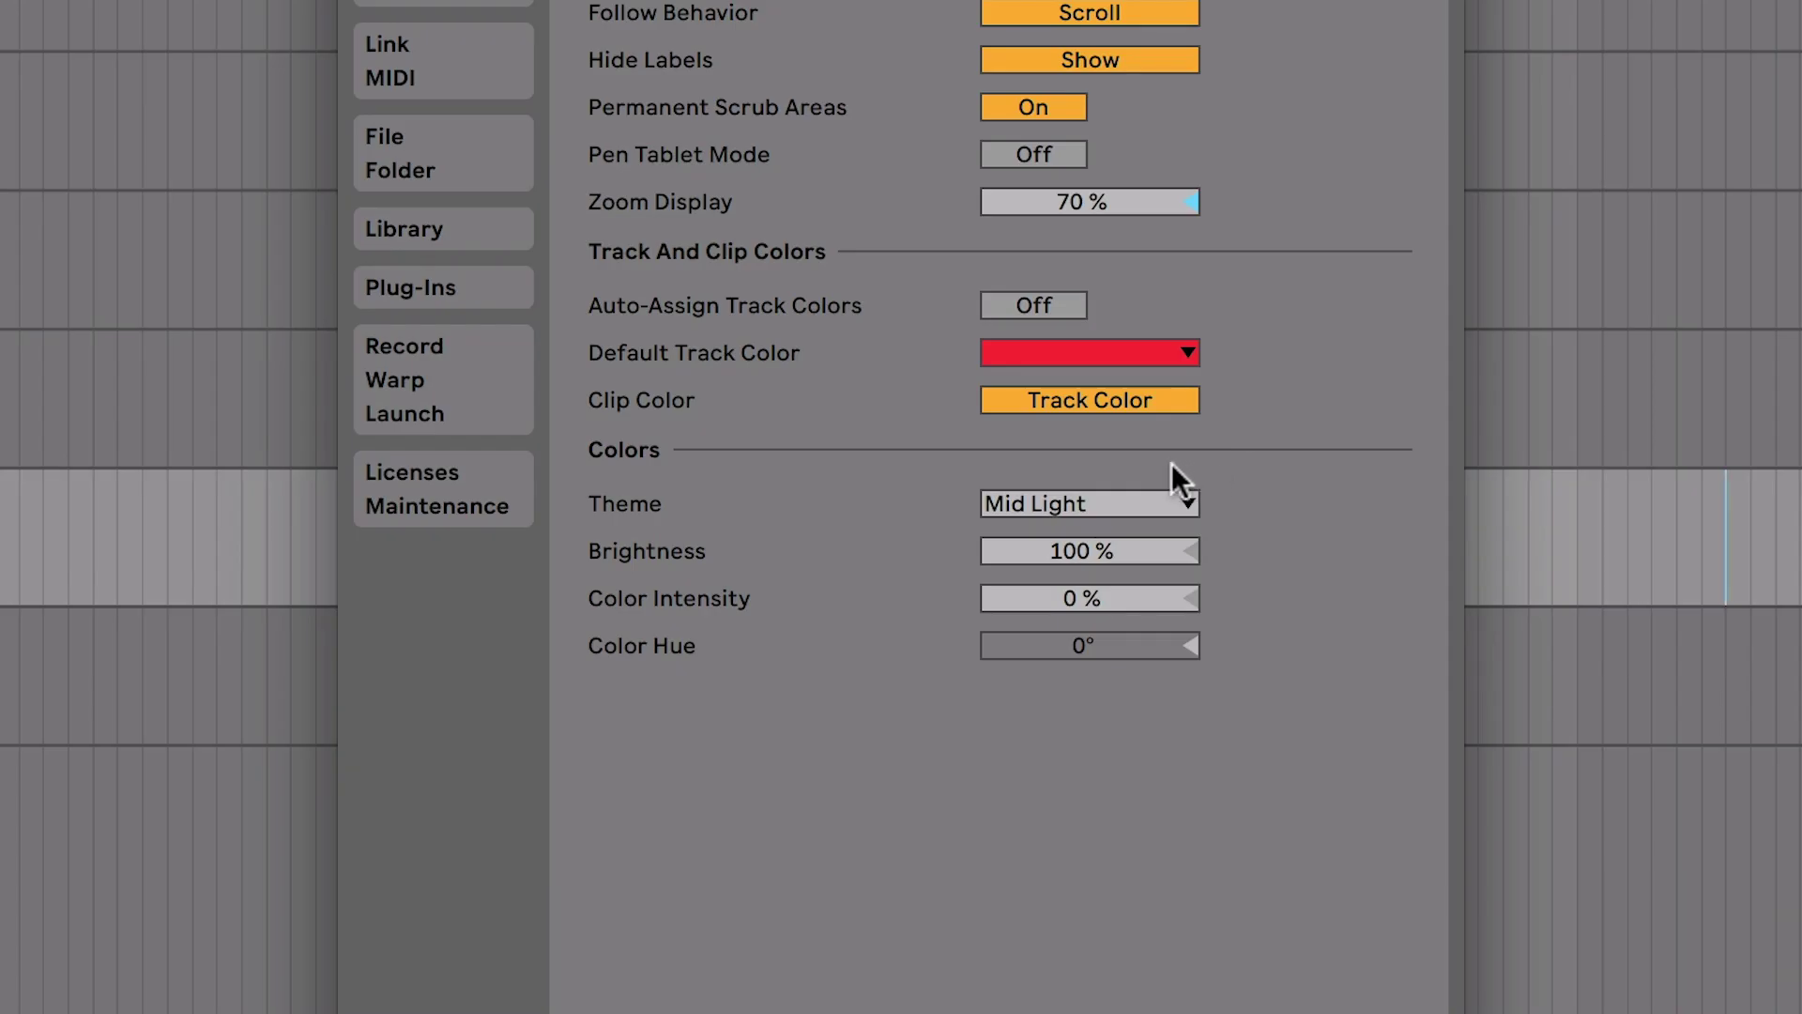
- Try the built-in Dark and Live 9 interface themes and switch back to Mid Dark
click(1128, 492)
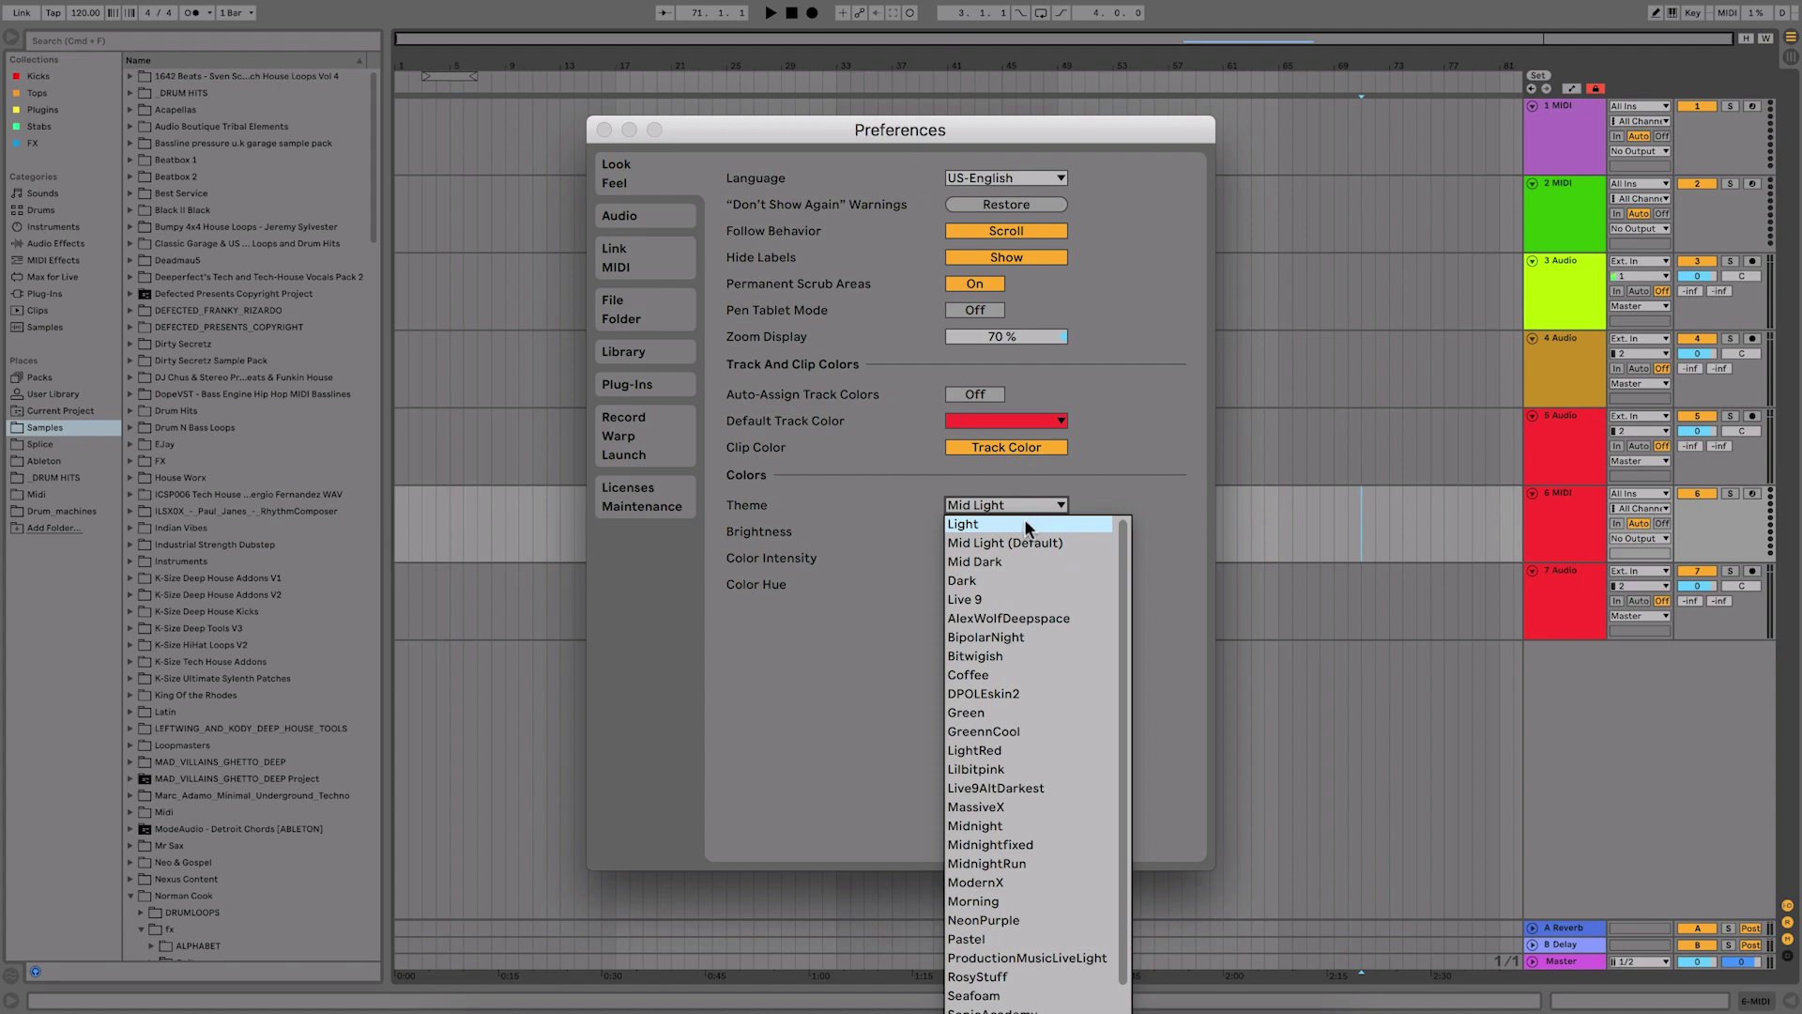
key(Escape)
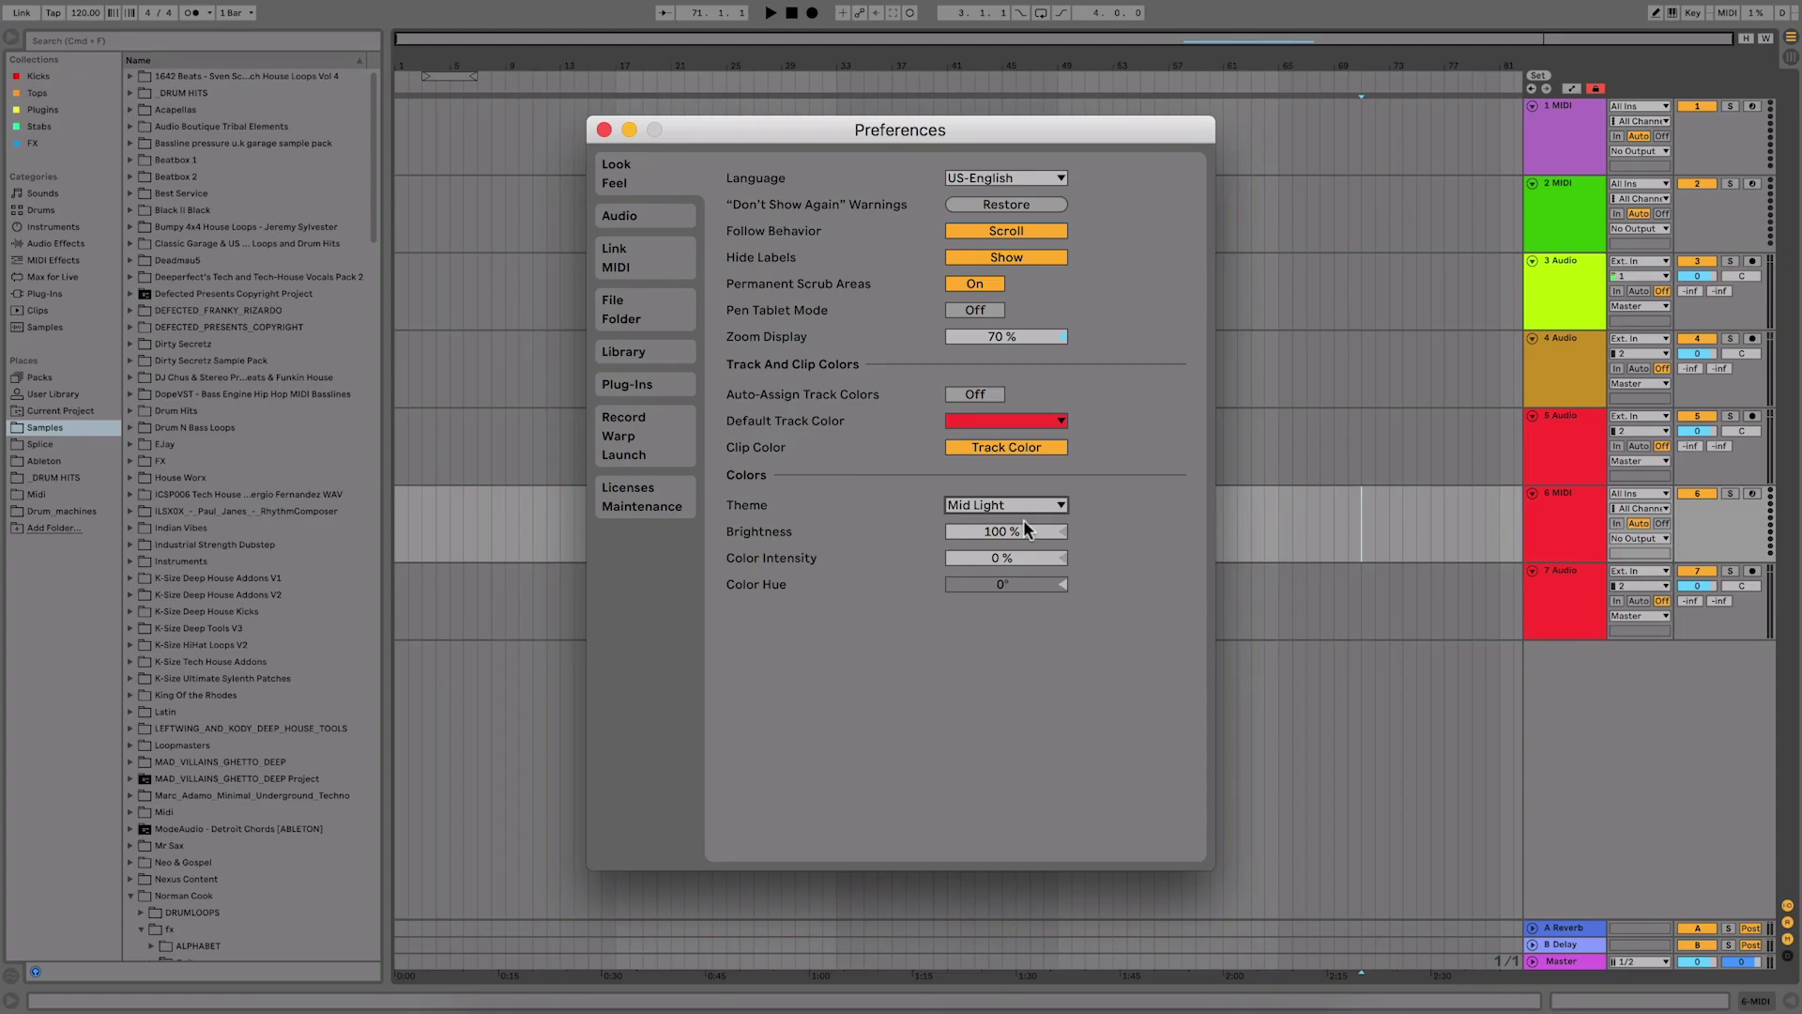
key(Up)
key(Up)
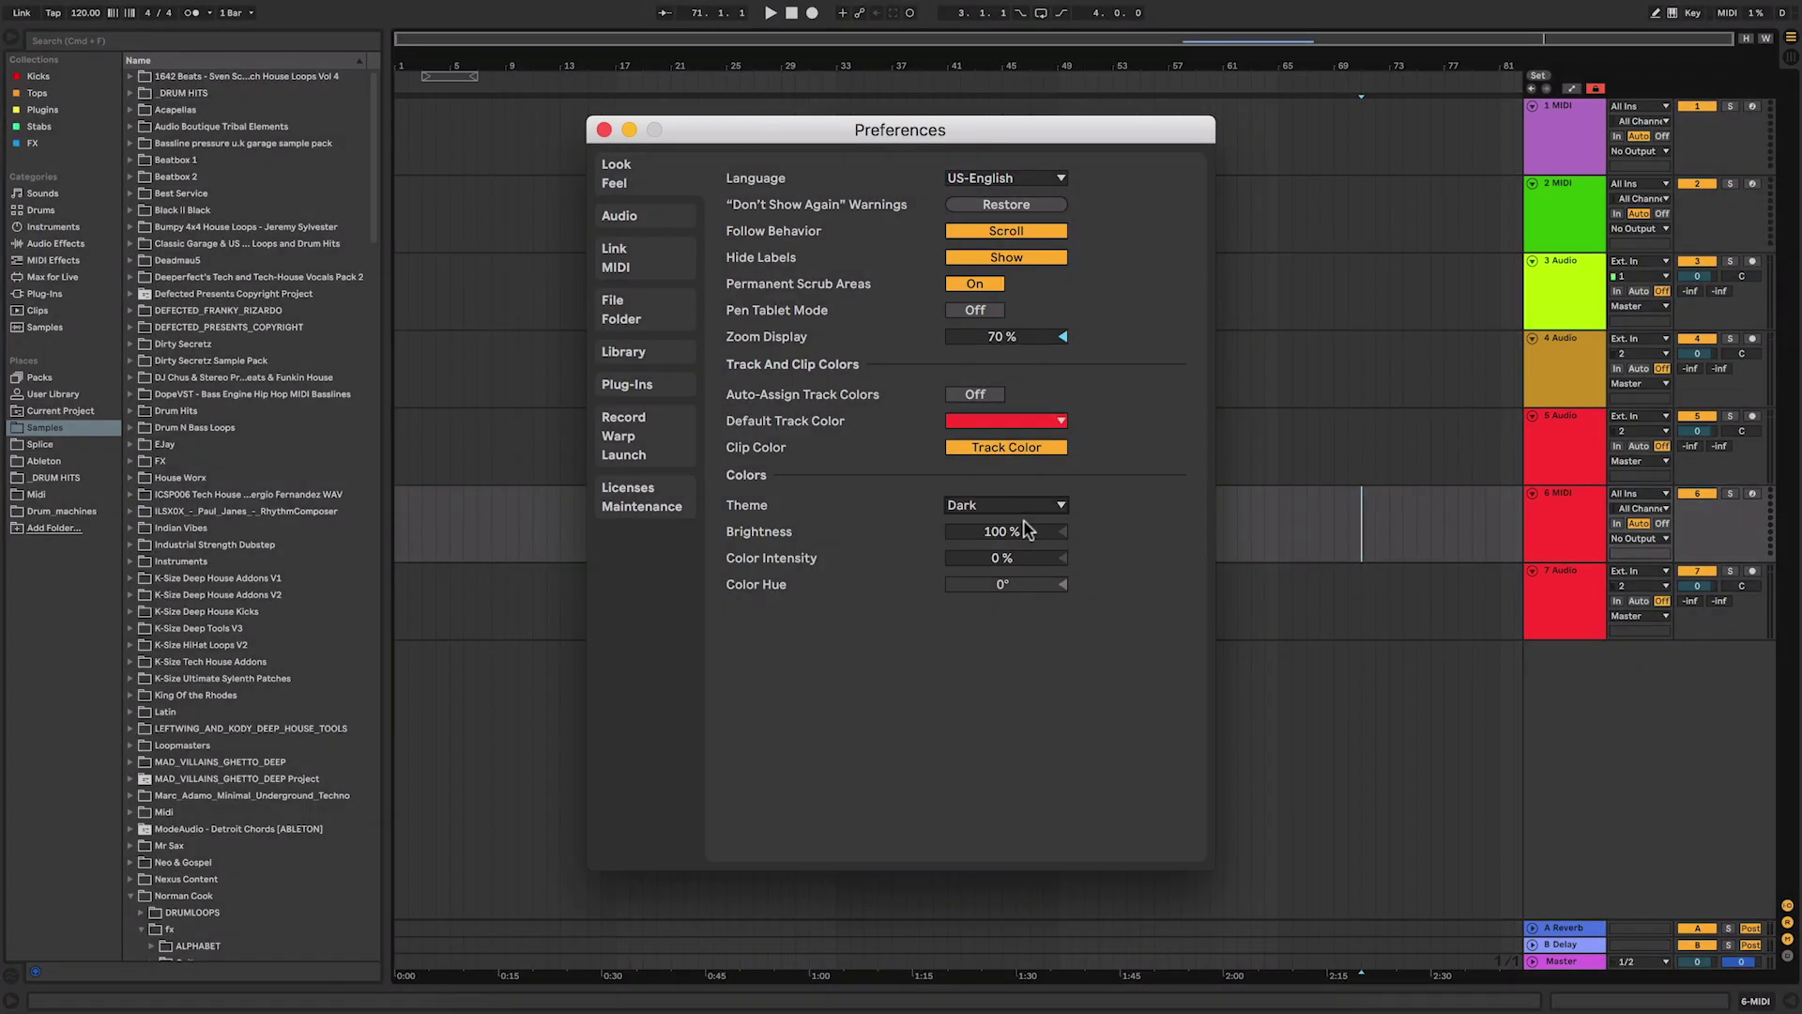
key(Up)
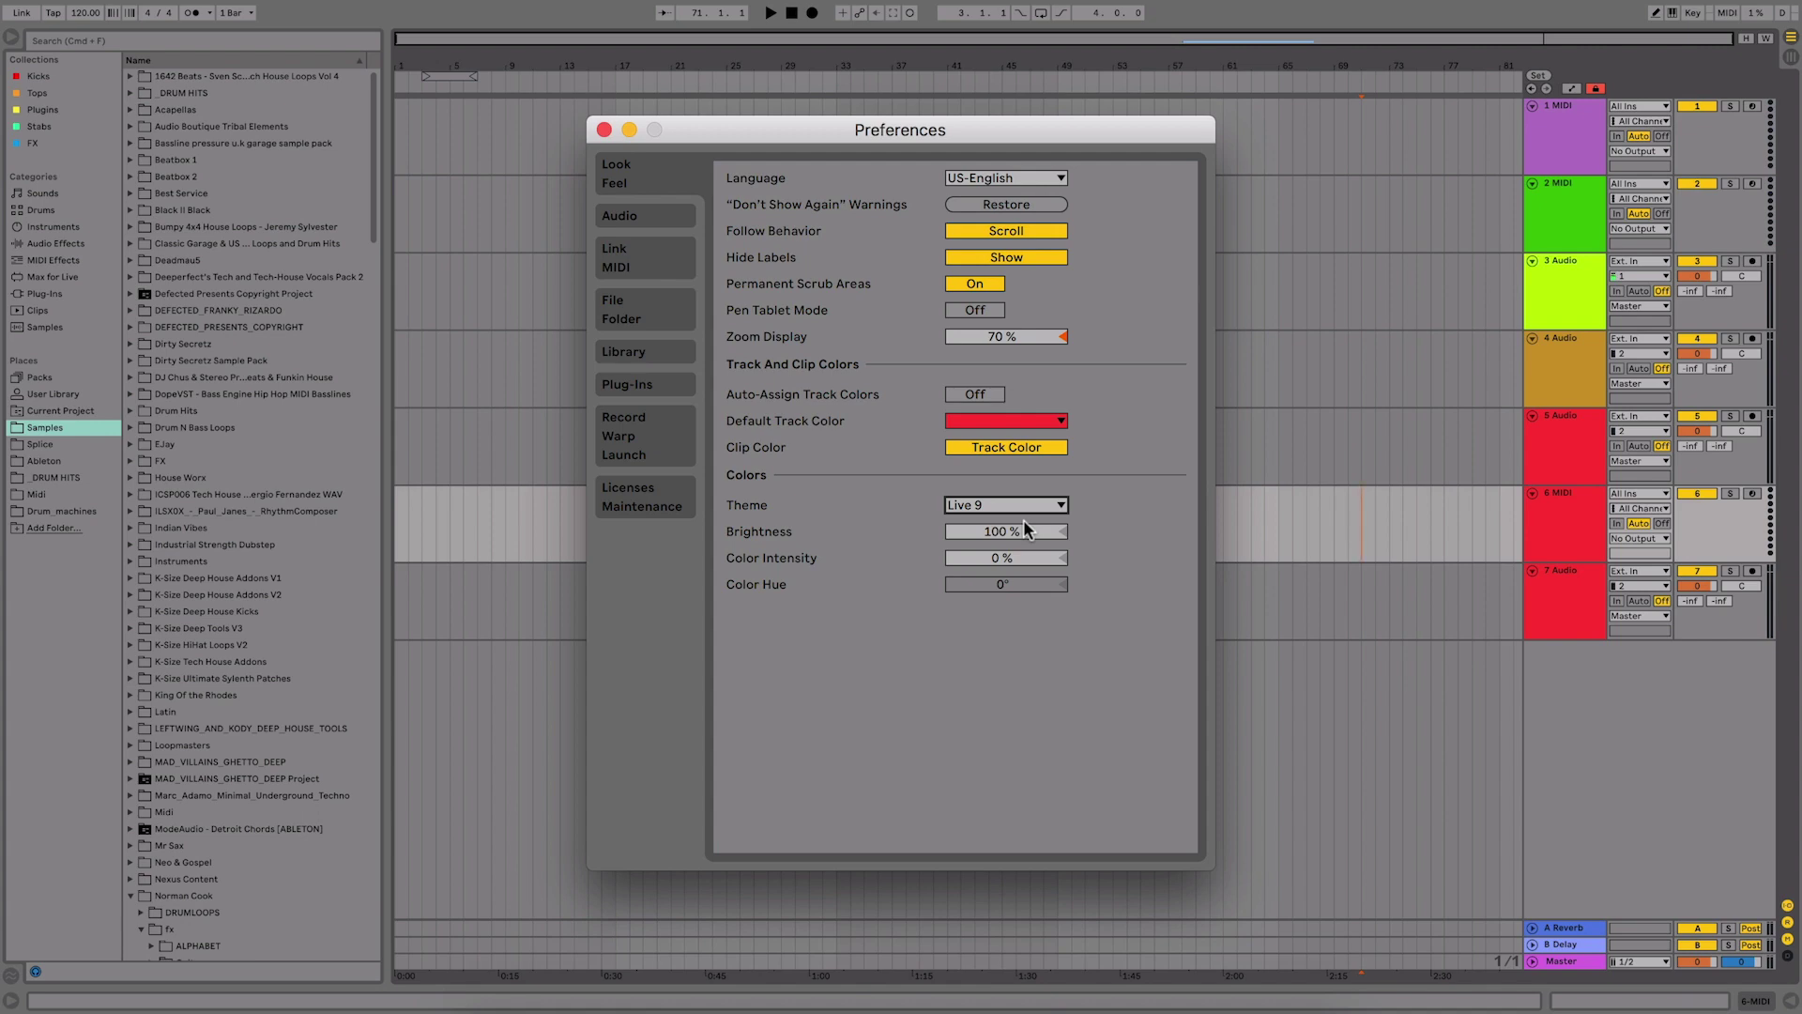
key(Down)
key(Down)
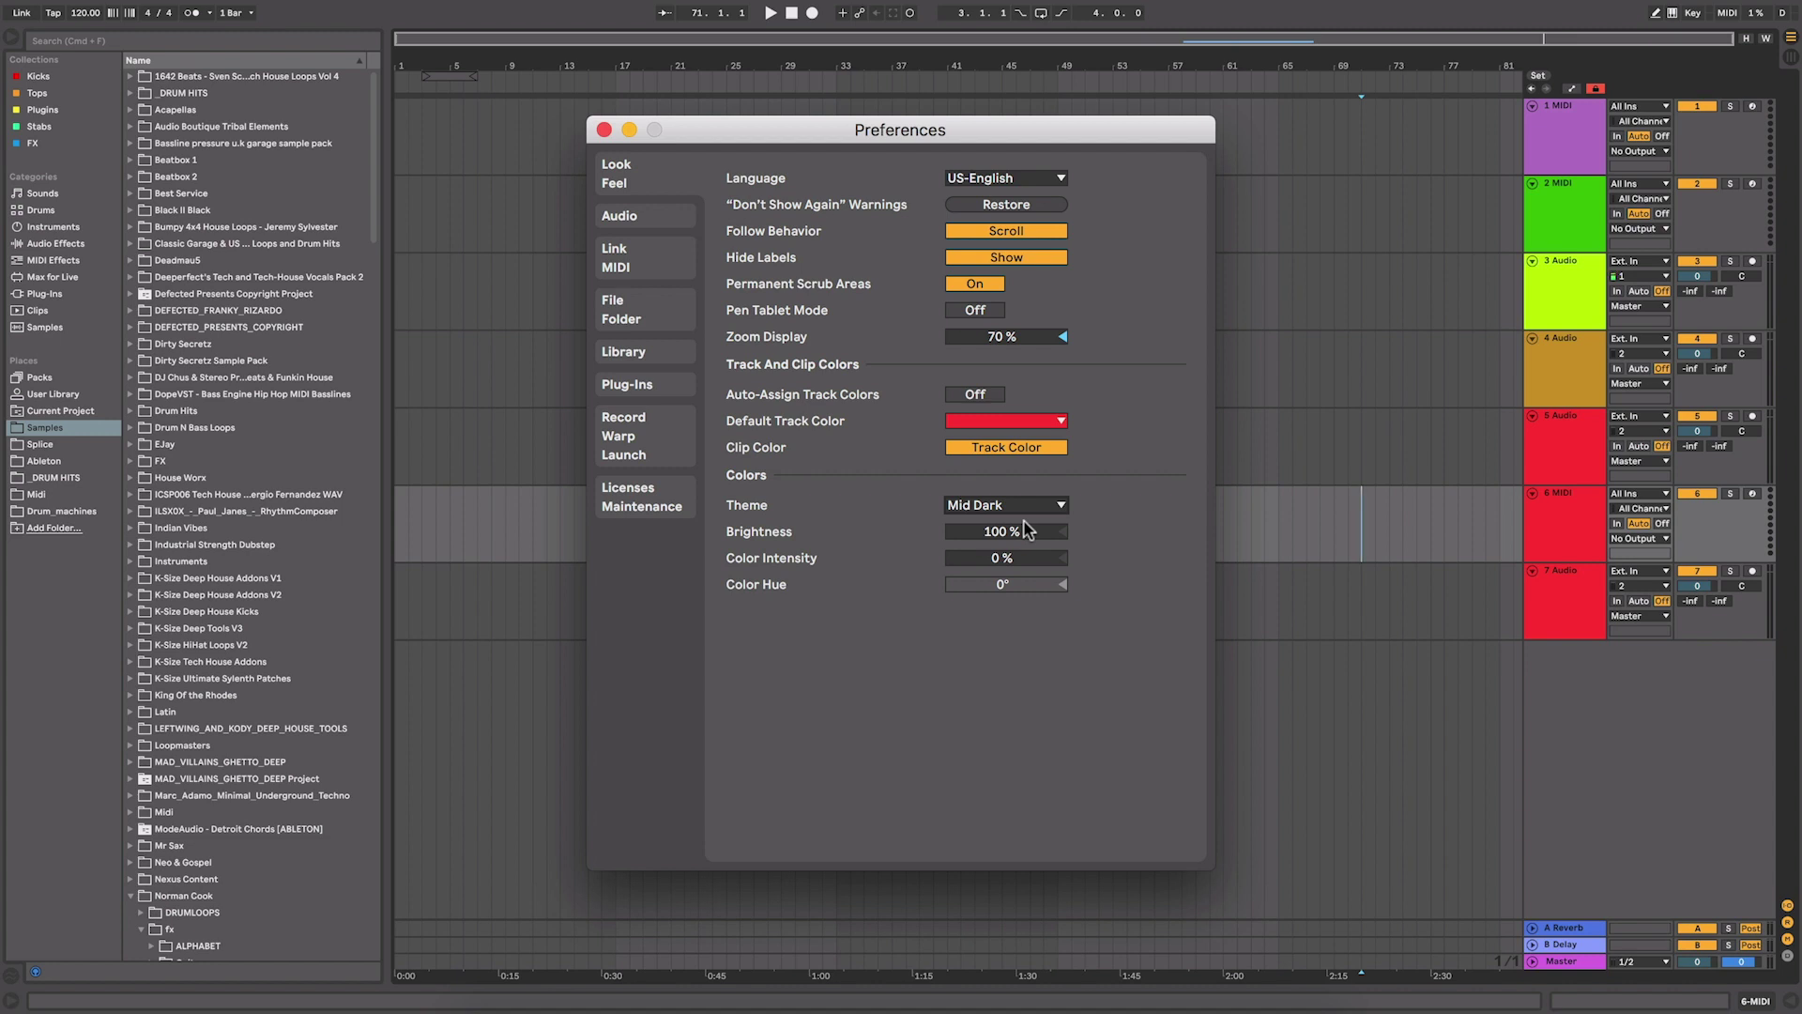
- Apply the AlexWolfDeepspace theme and step through the following custom themes, including GreennCool, as far as Lilbitpink
click(1034, 508)
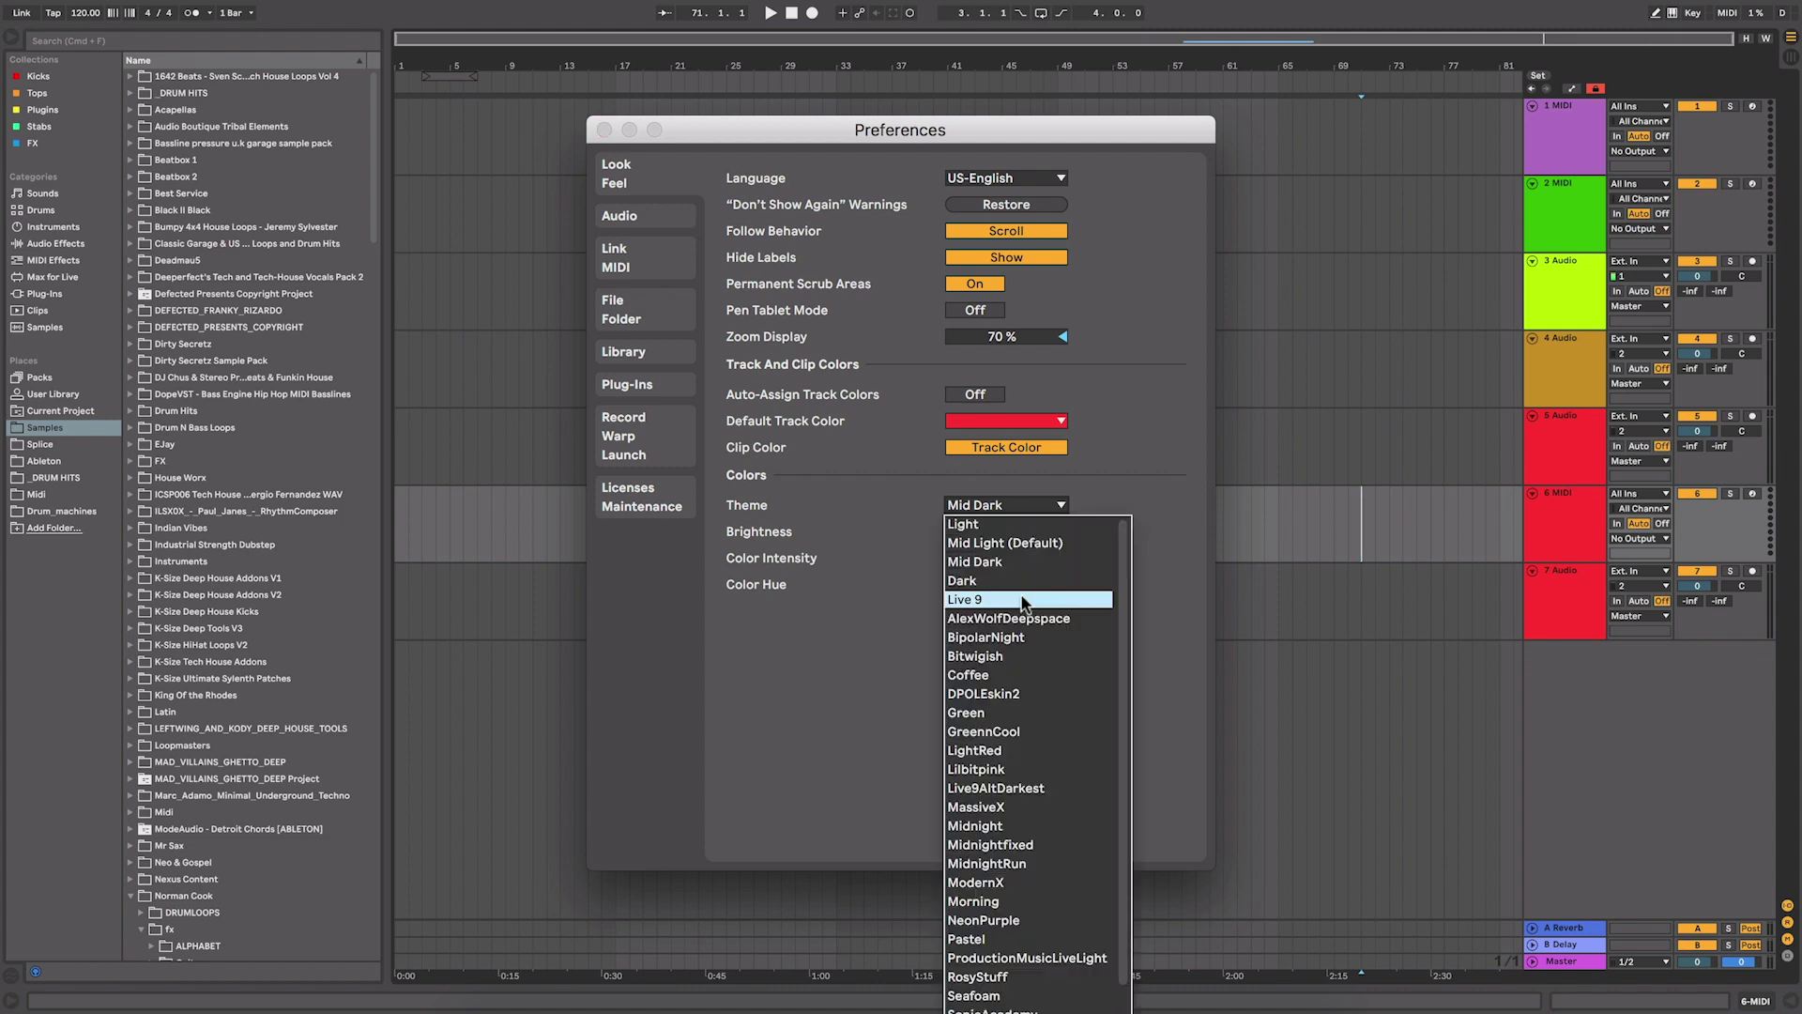
scroll(1021, 641, down, 3)
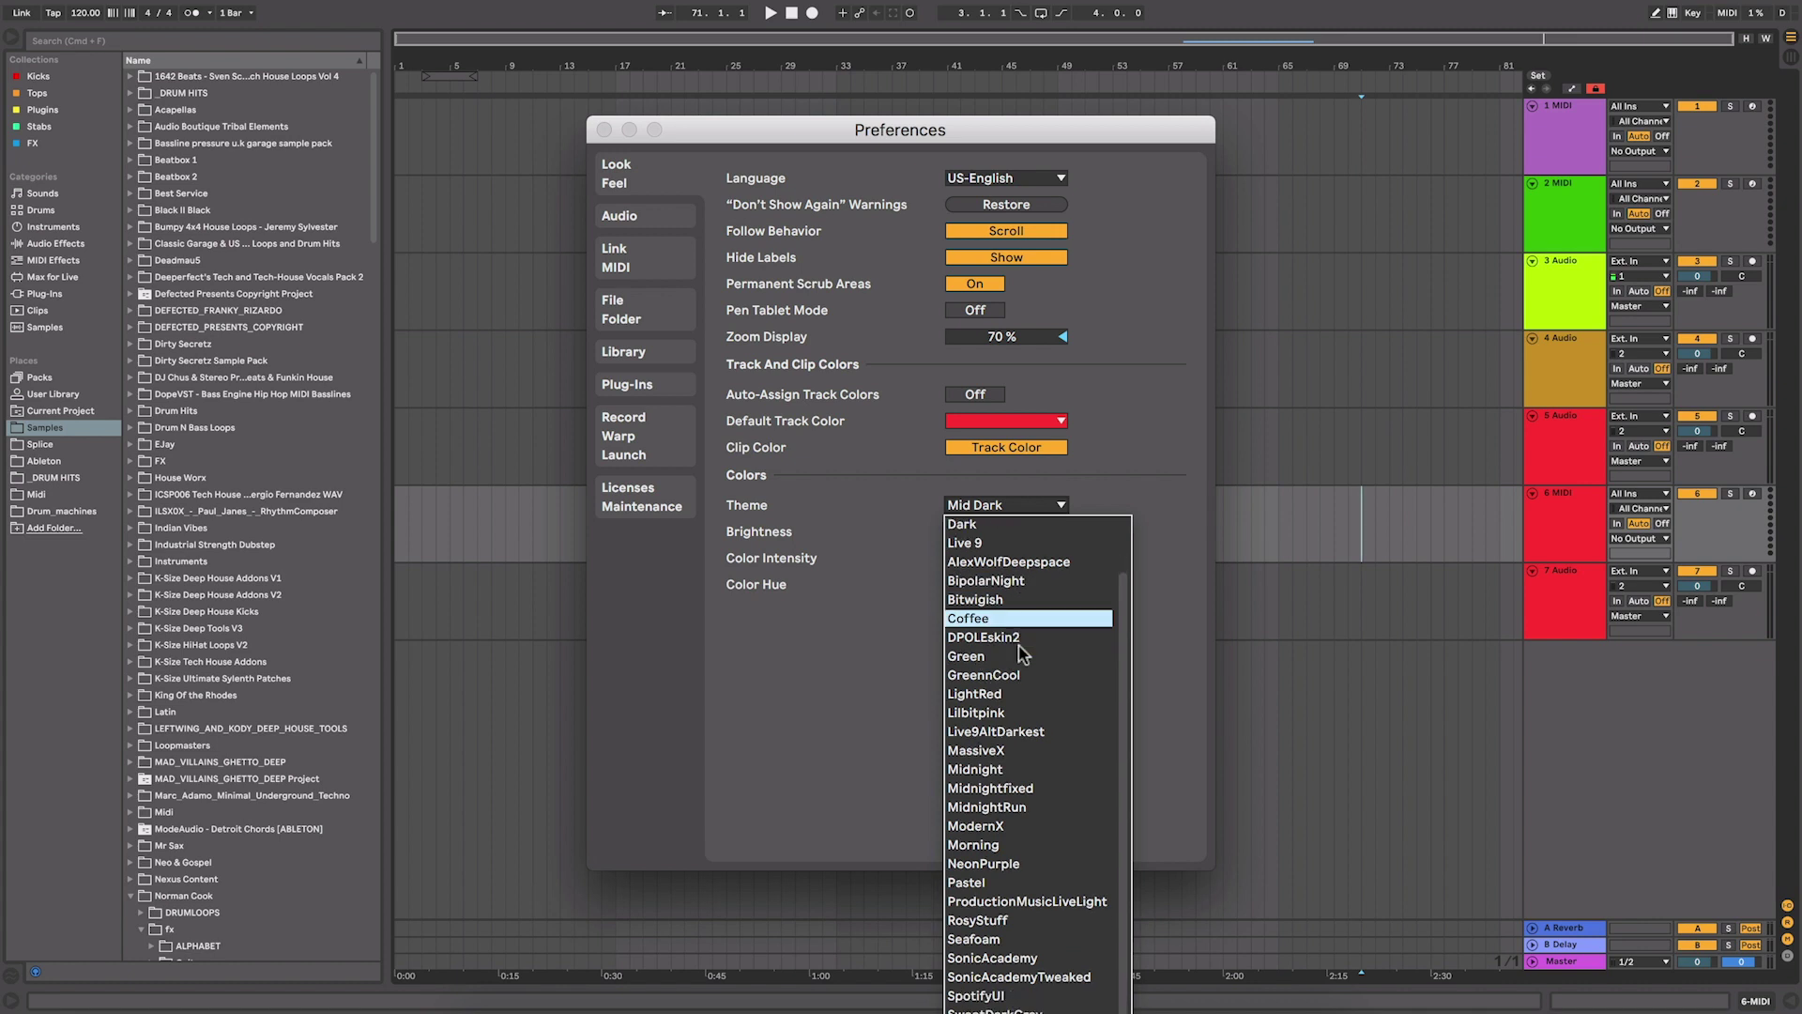
scroll(1020, 646, up, 3)
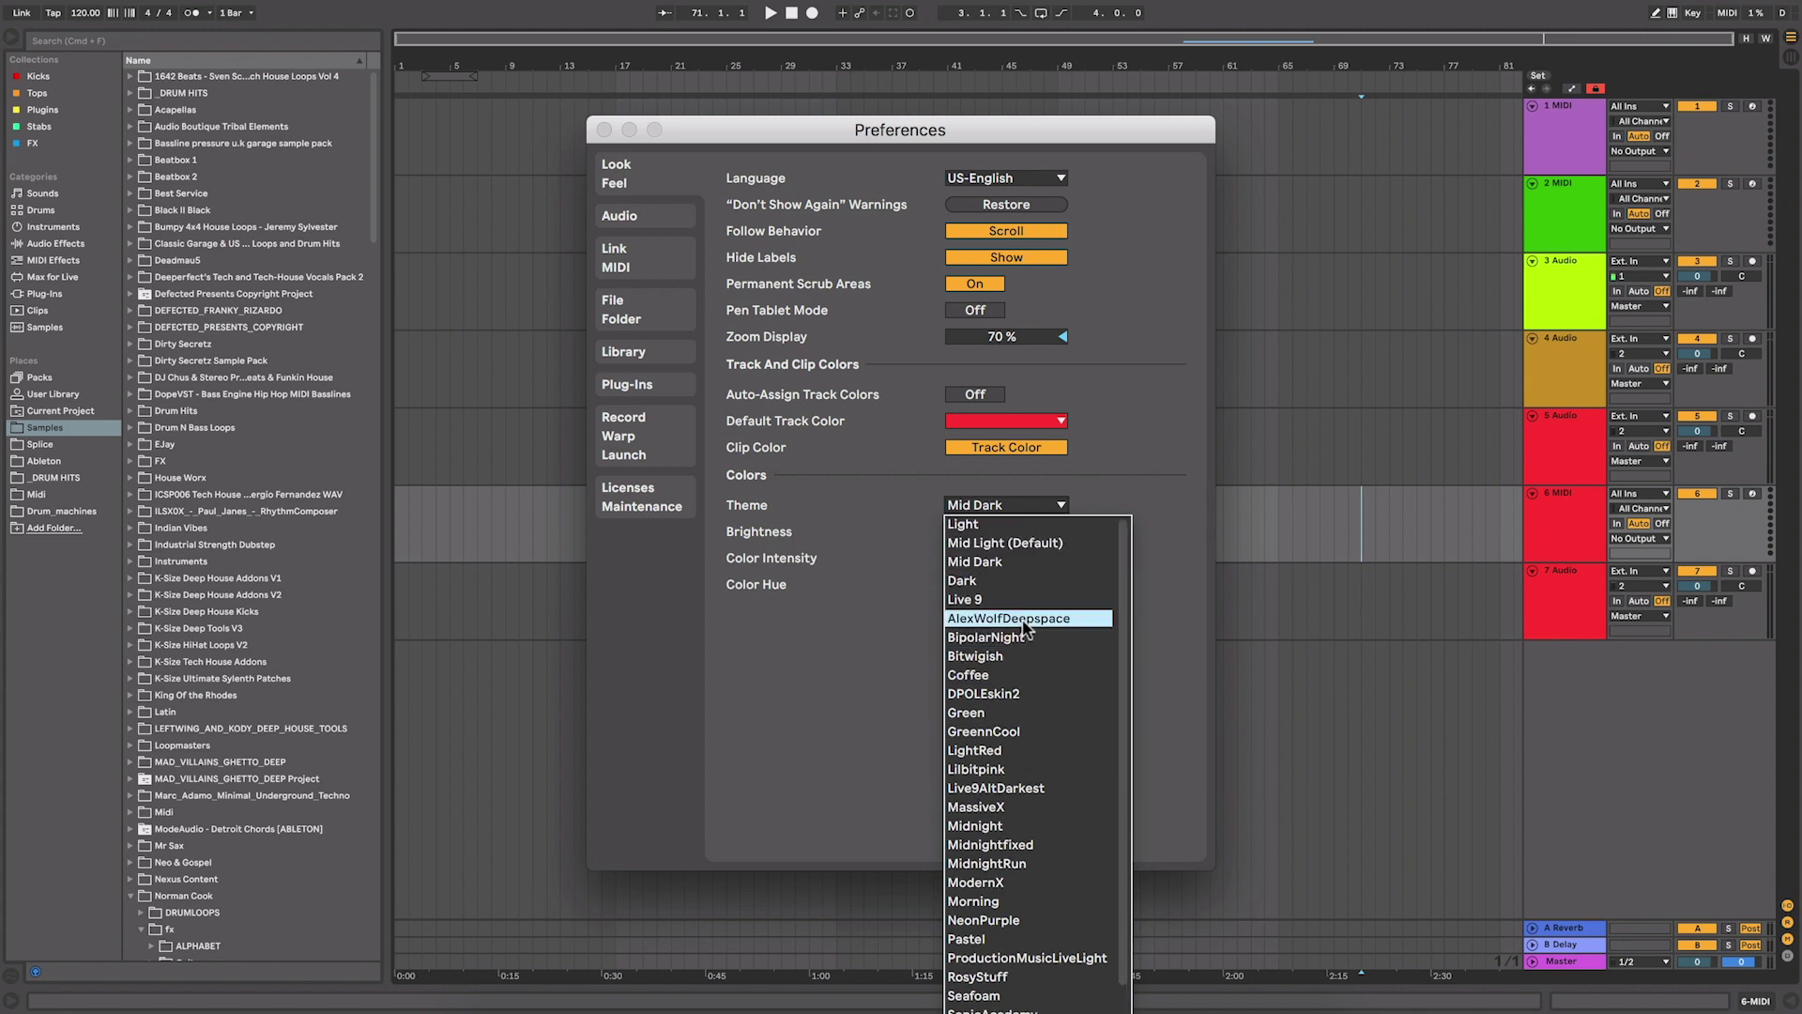
click(1023, 620)
key(Down)
key(Down)
key(Down)
key(Down)
key(Down)
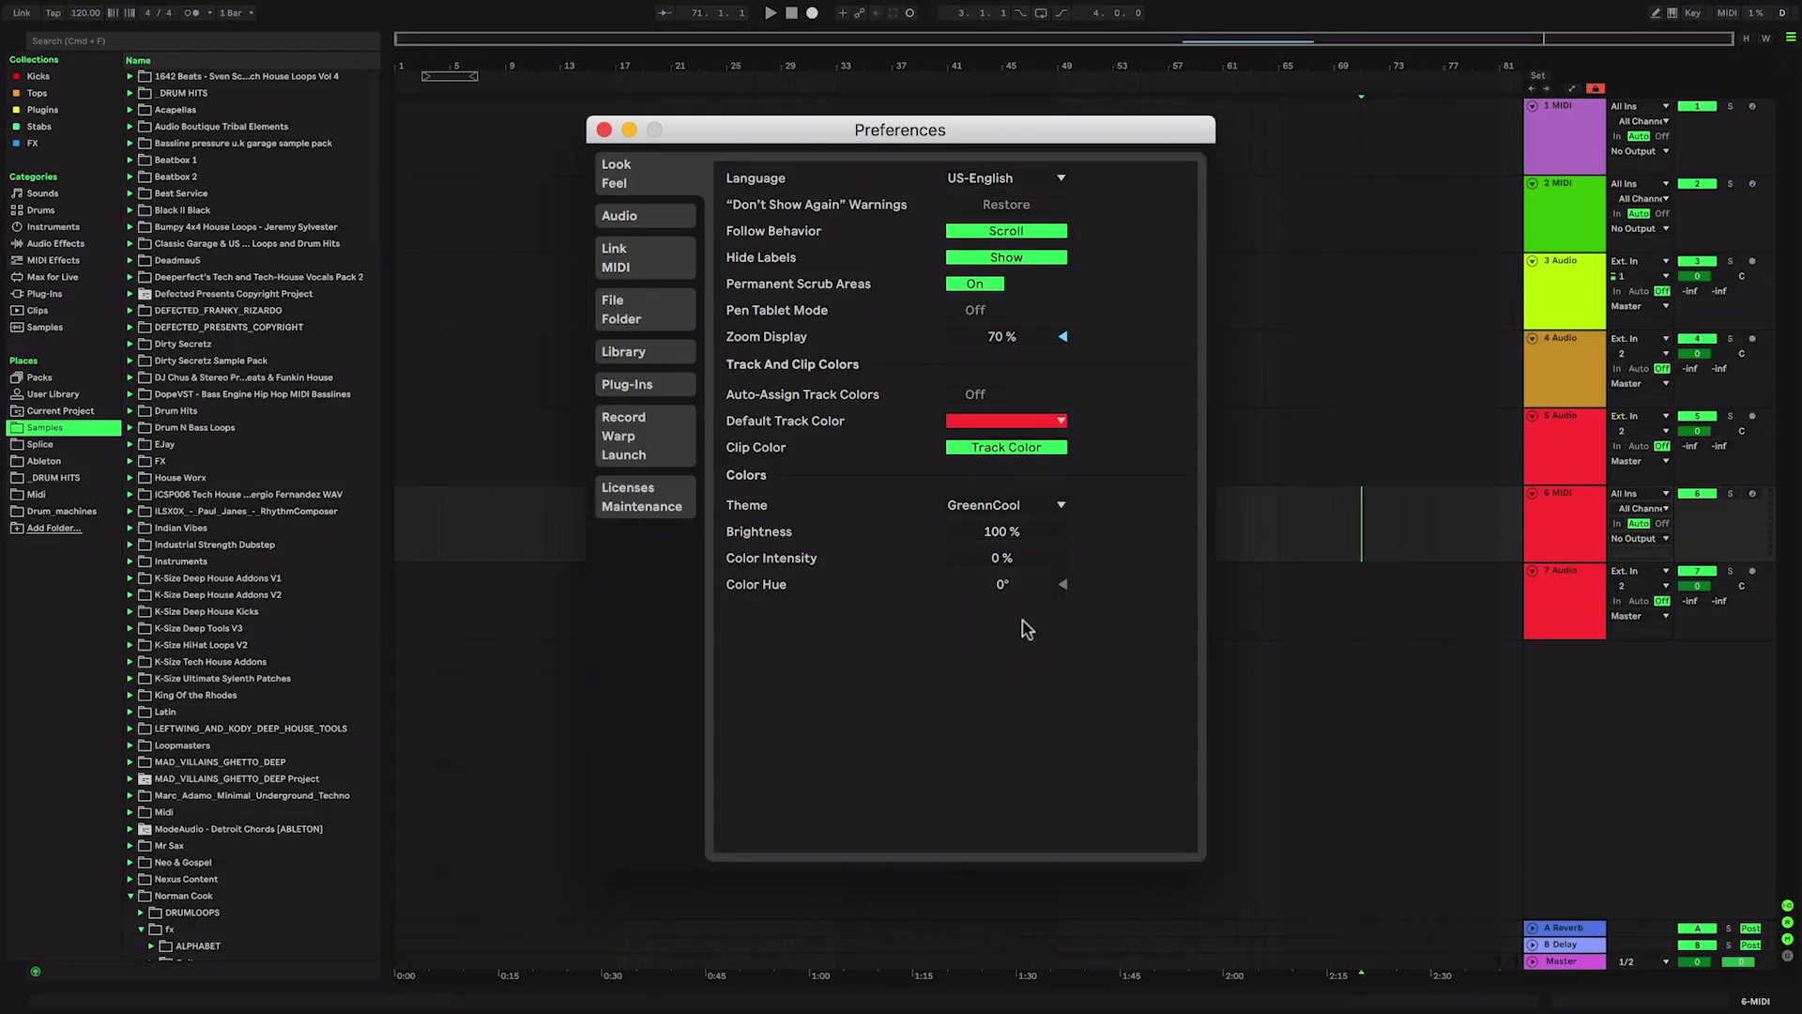
key(Down)
key(Down)
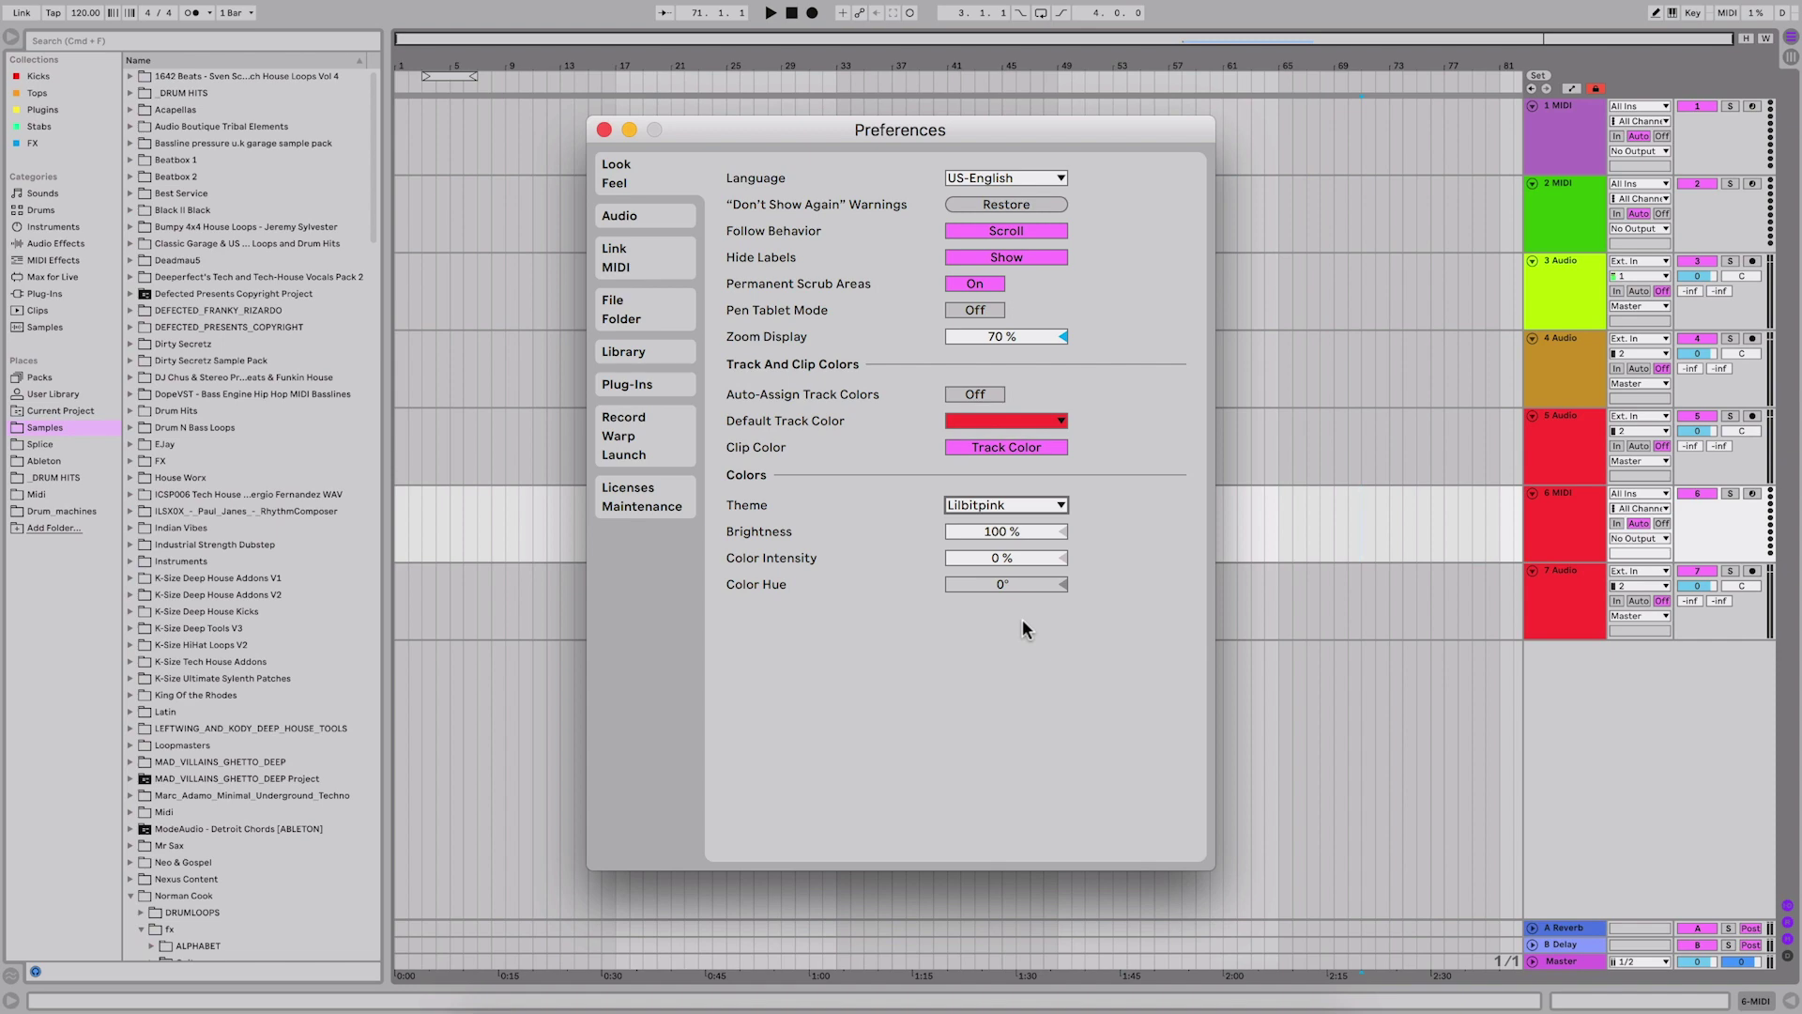
- Step onward through the custom themes past MidnightRun and set the interface theme to ModernX
key(Down)
key(Down)
key(Down)
key(Down)
key(Down)
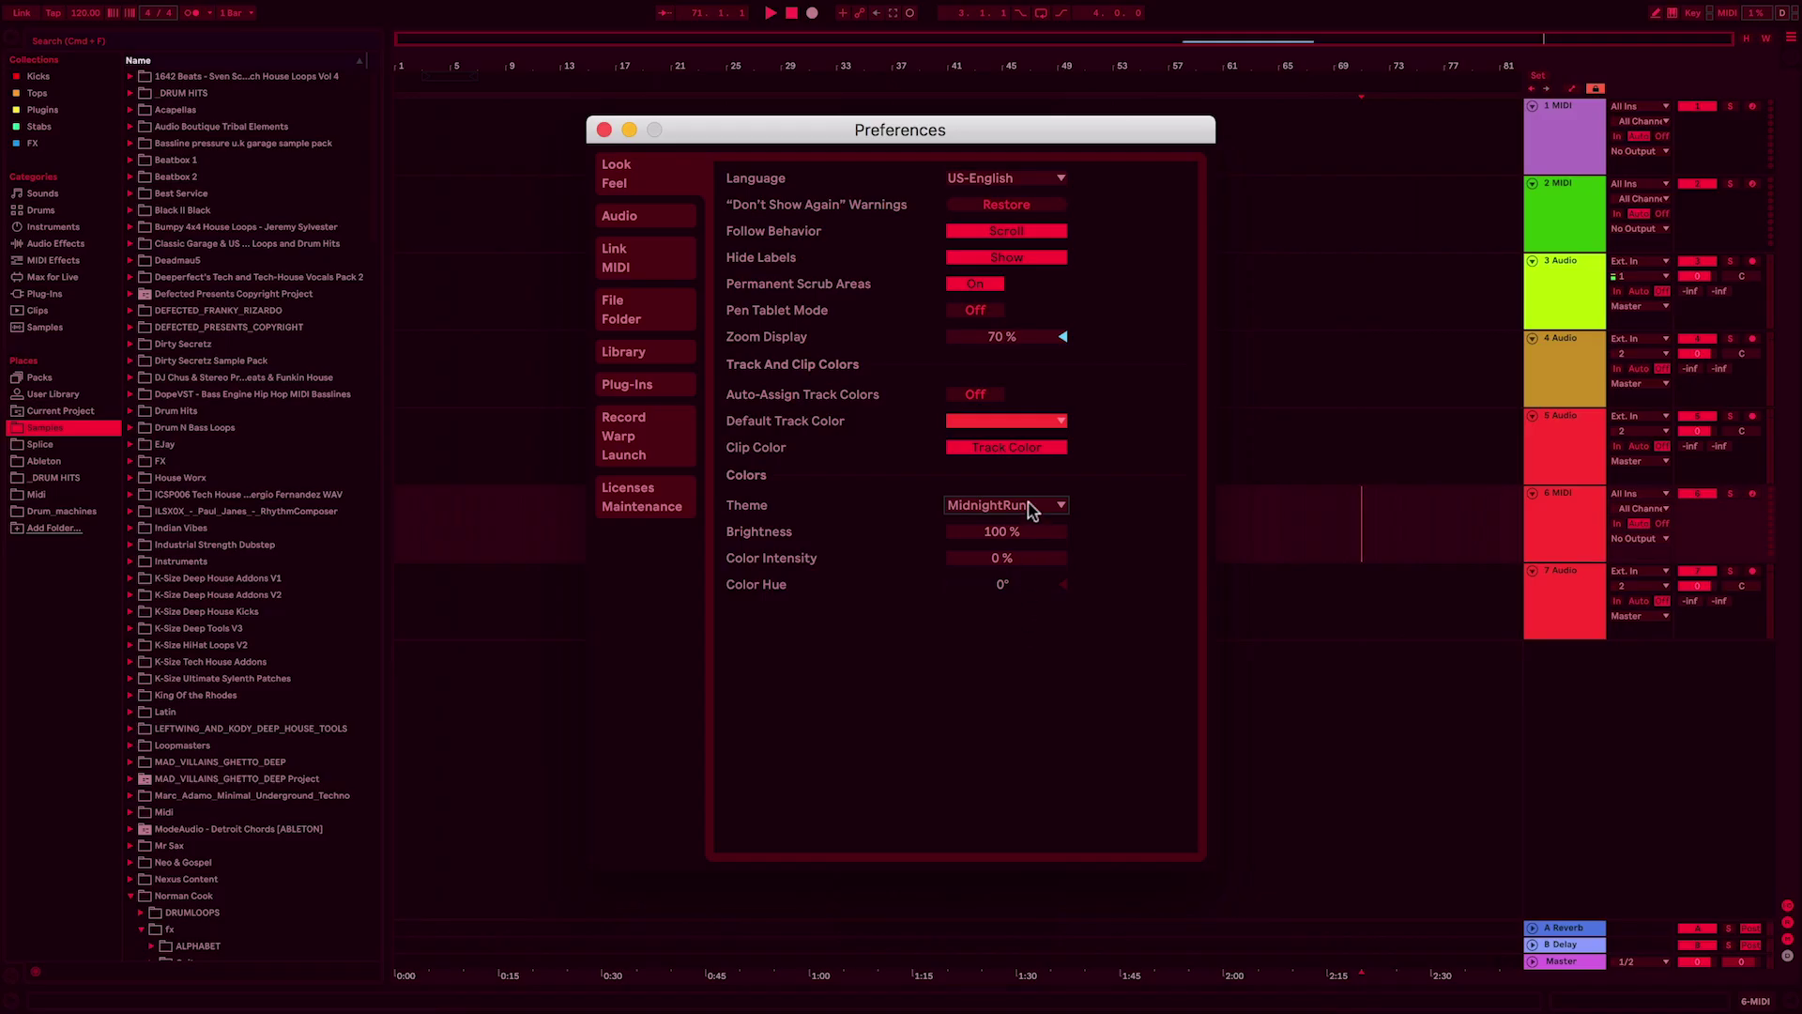
key(Down)
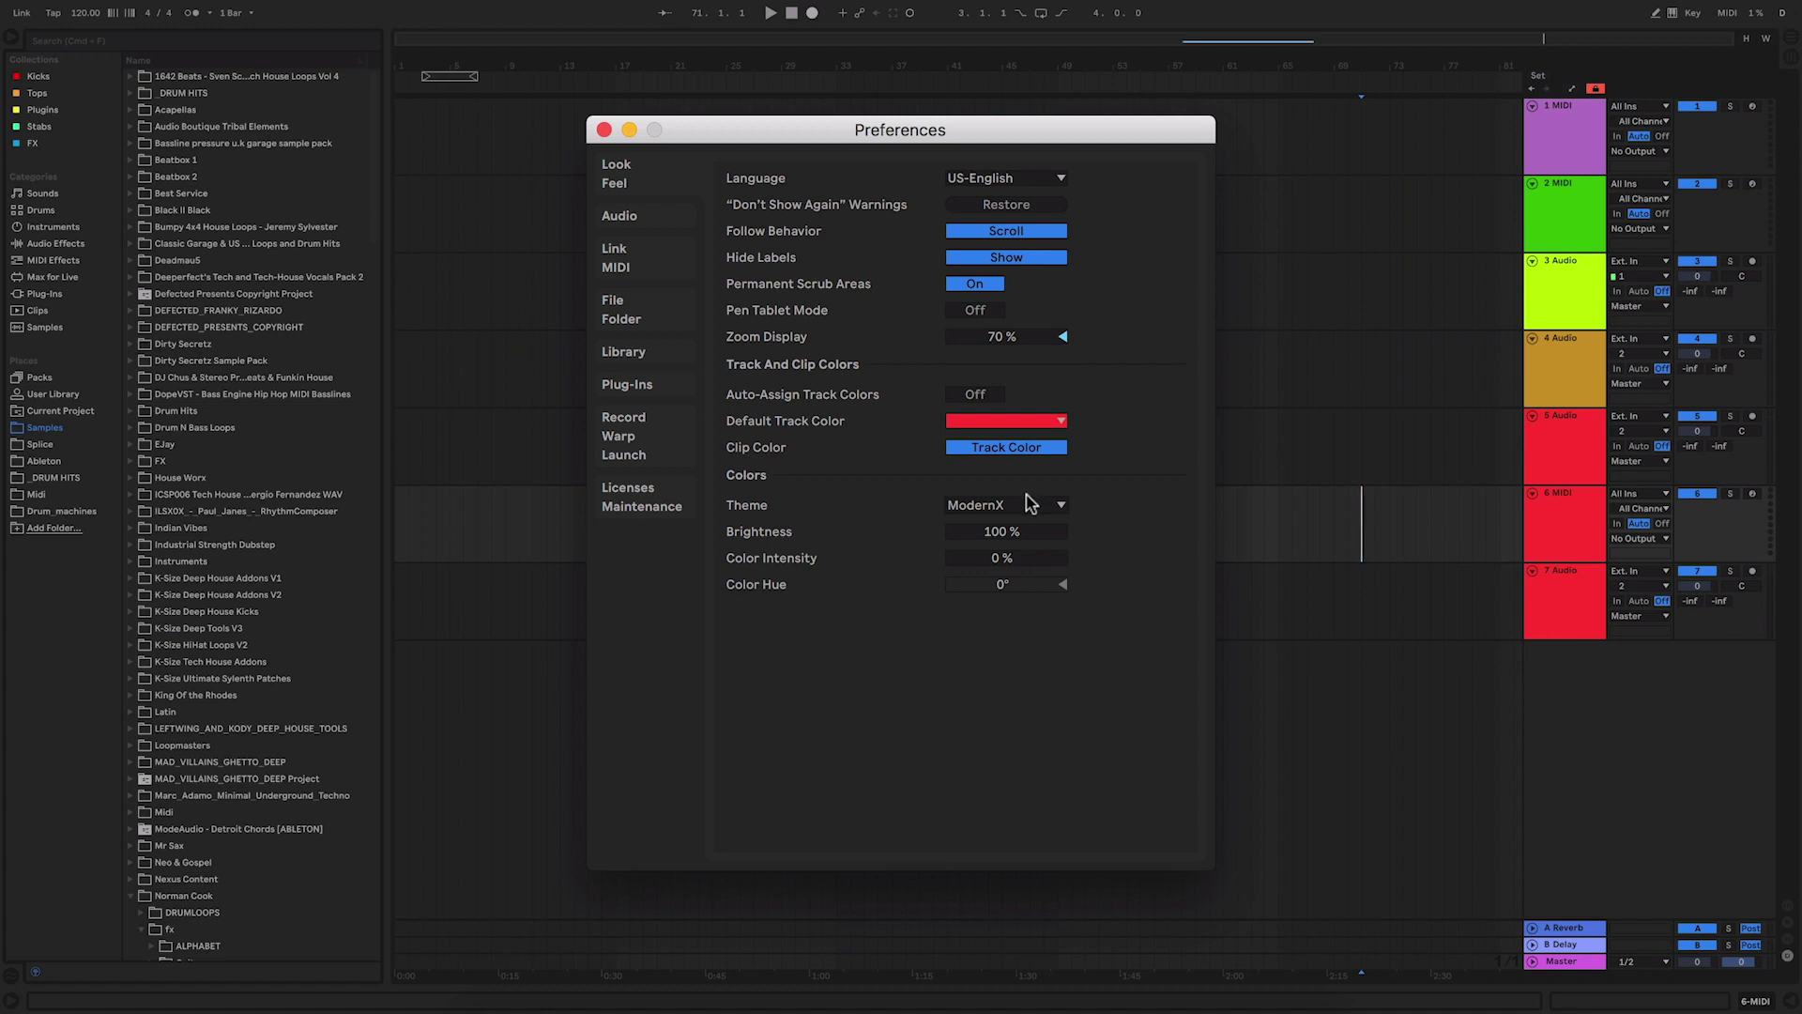
click(1046, 509)
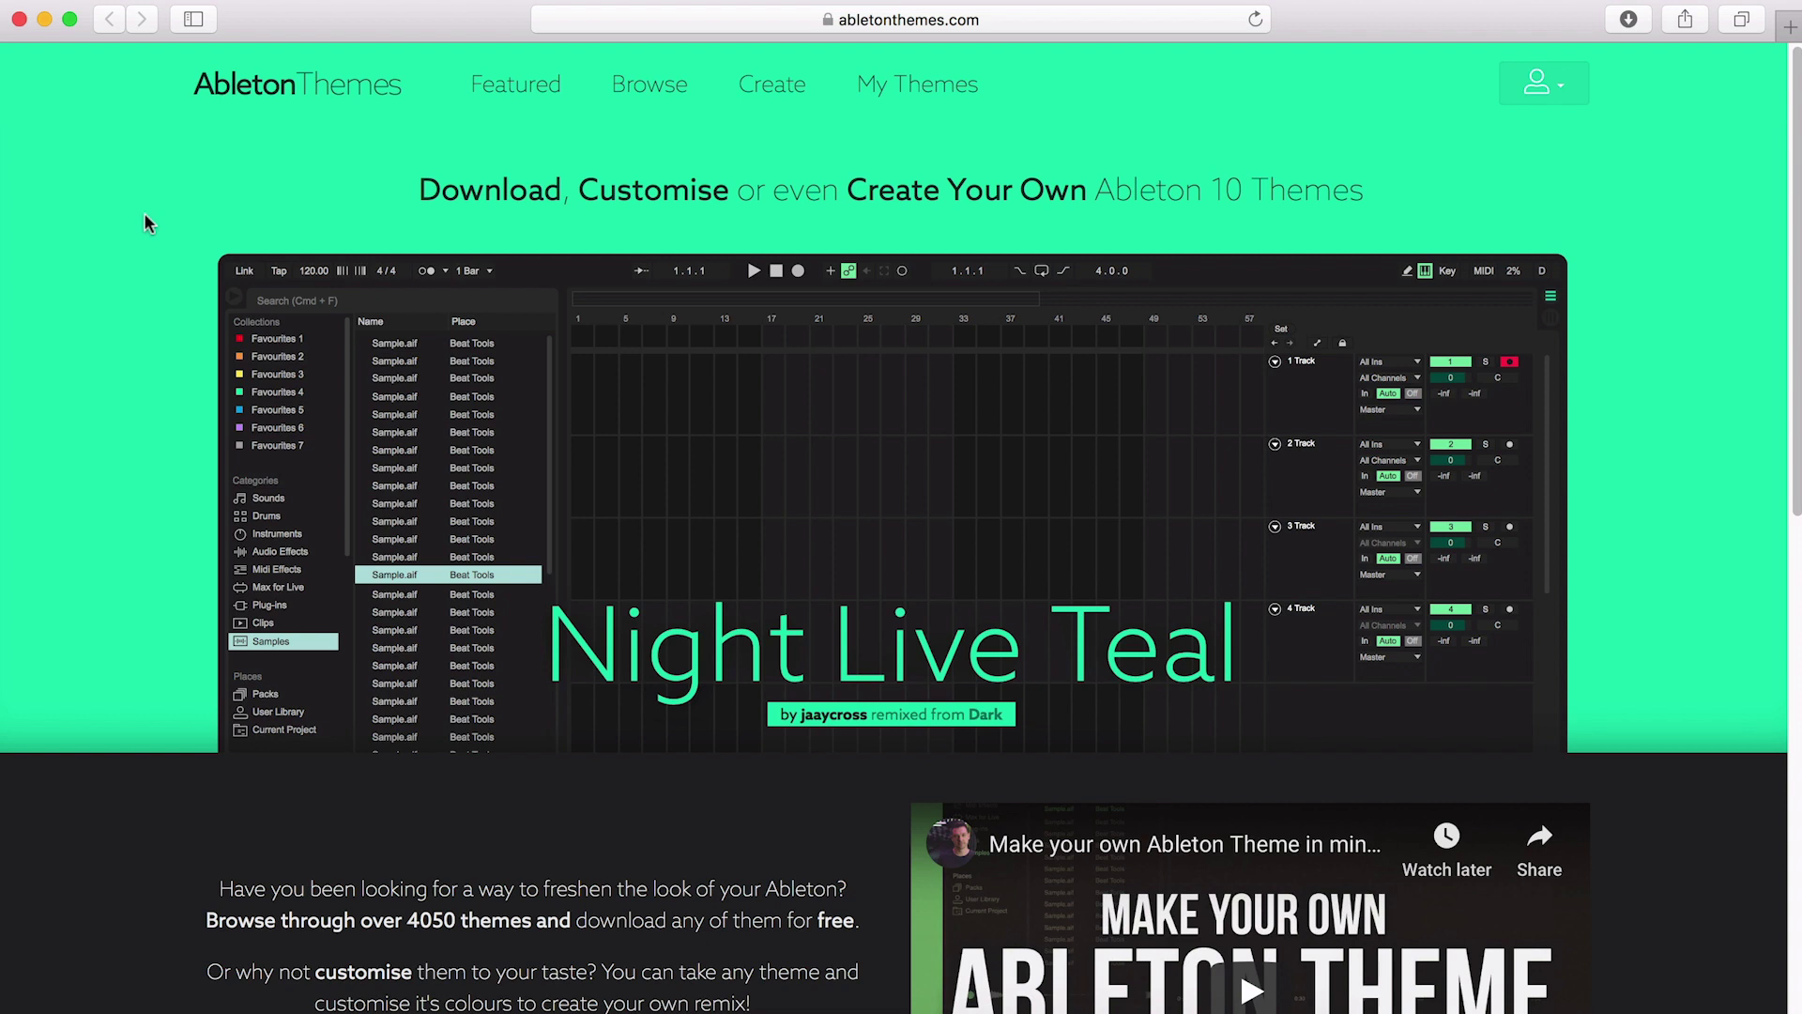
- Look over the abletonthemes.com home page in the browser and open the site's listing of the latest themes
scroll(134, 274, down, 2)
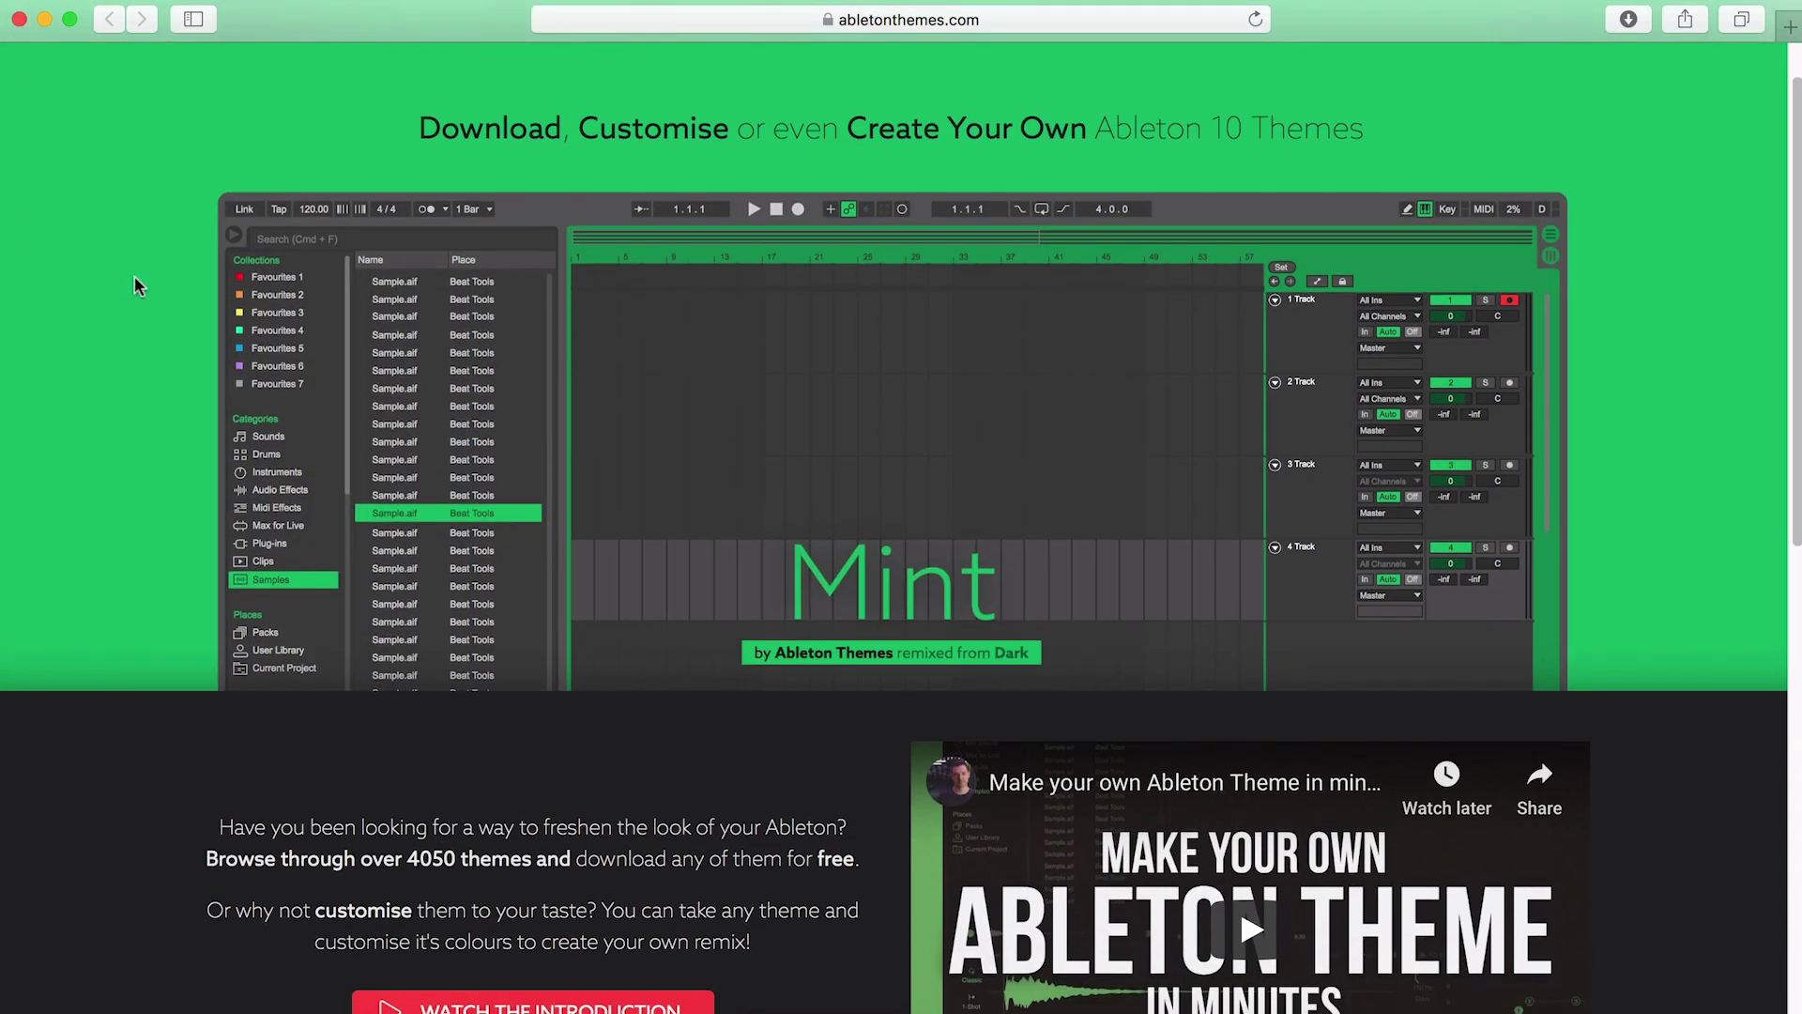
scroll(134, 281, up, 2)
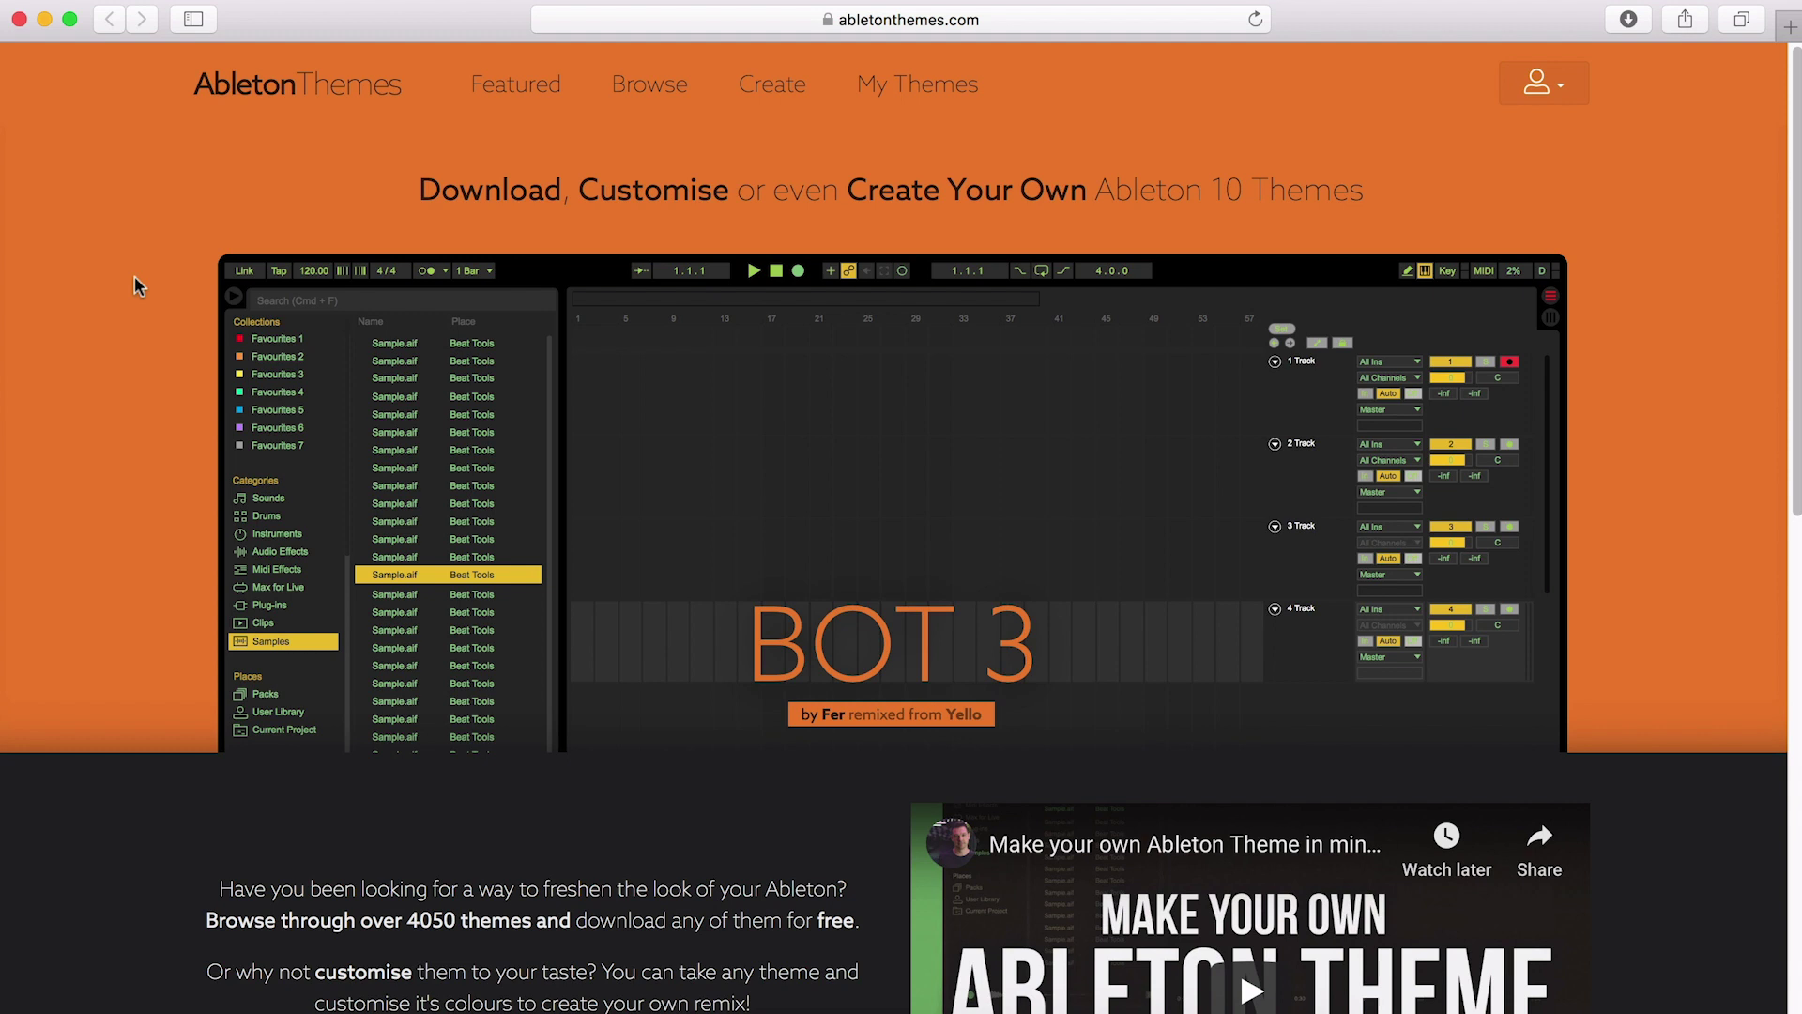
scroll(133, 281, down, 9)
scroll(329, 272, up, 4)
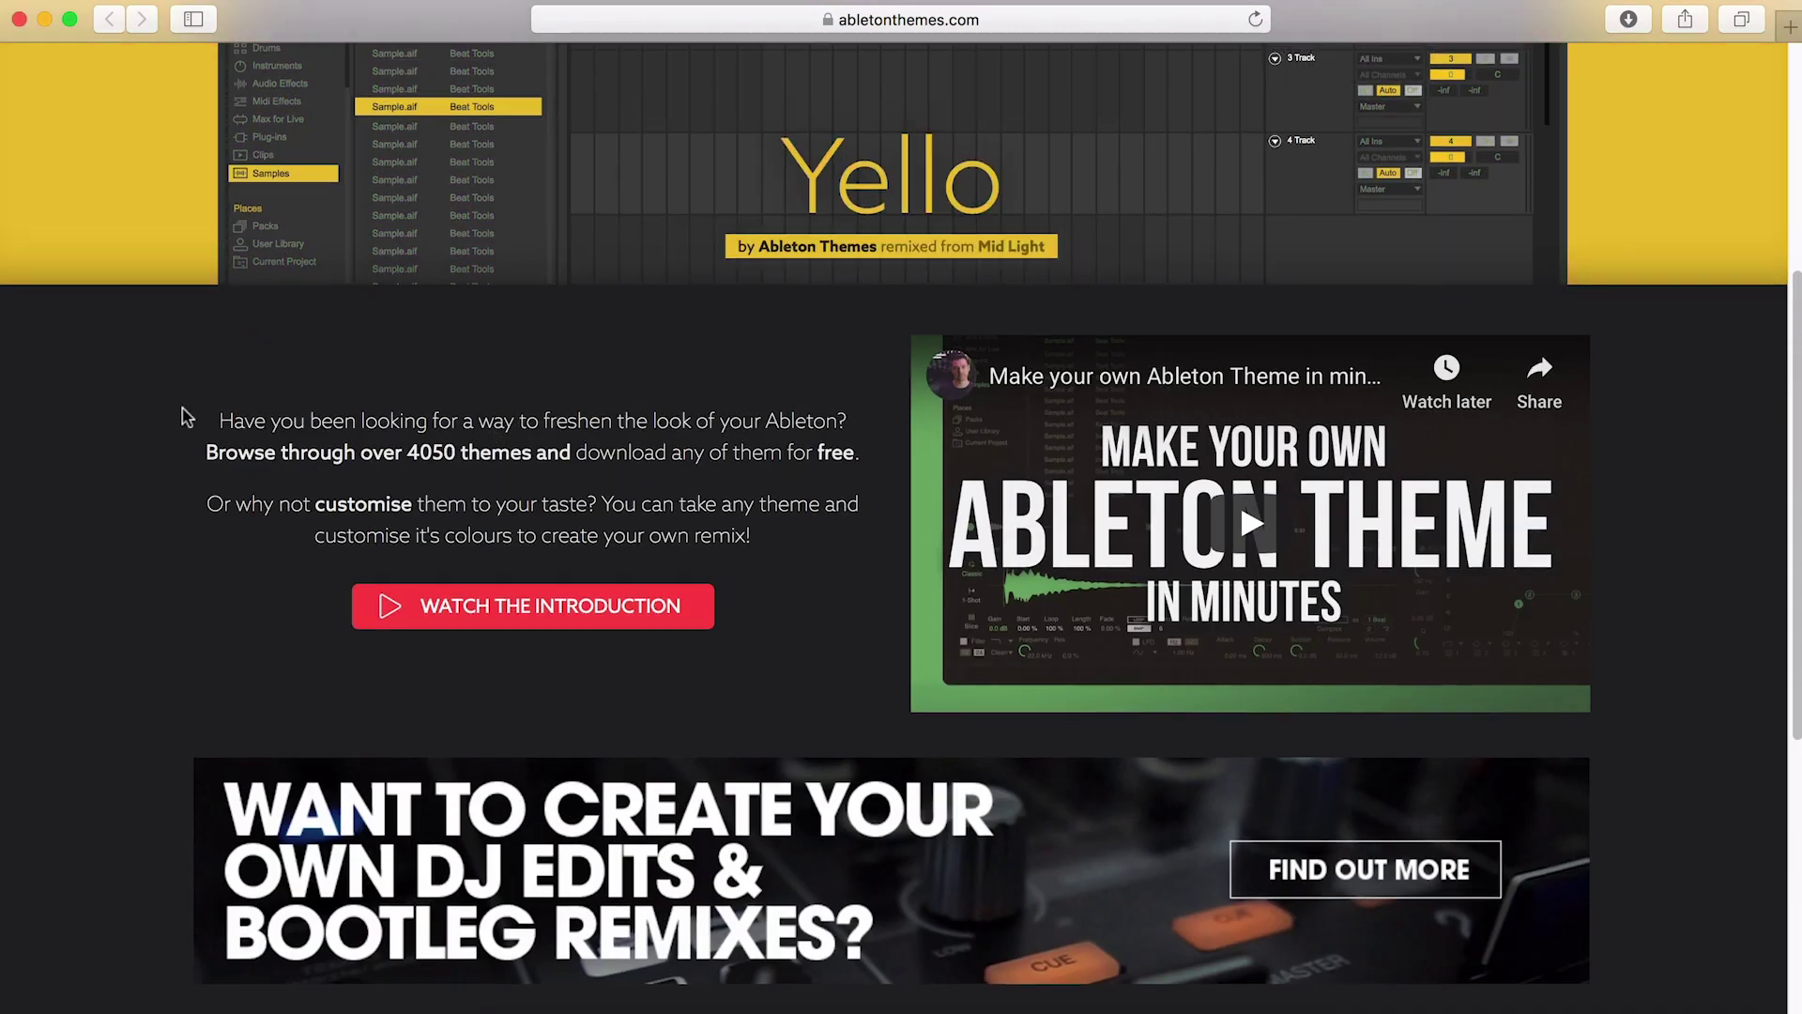
scroll(181, 410, up, 5)
click(649, 86)
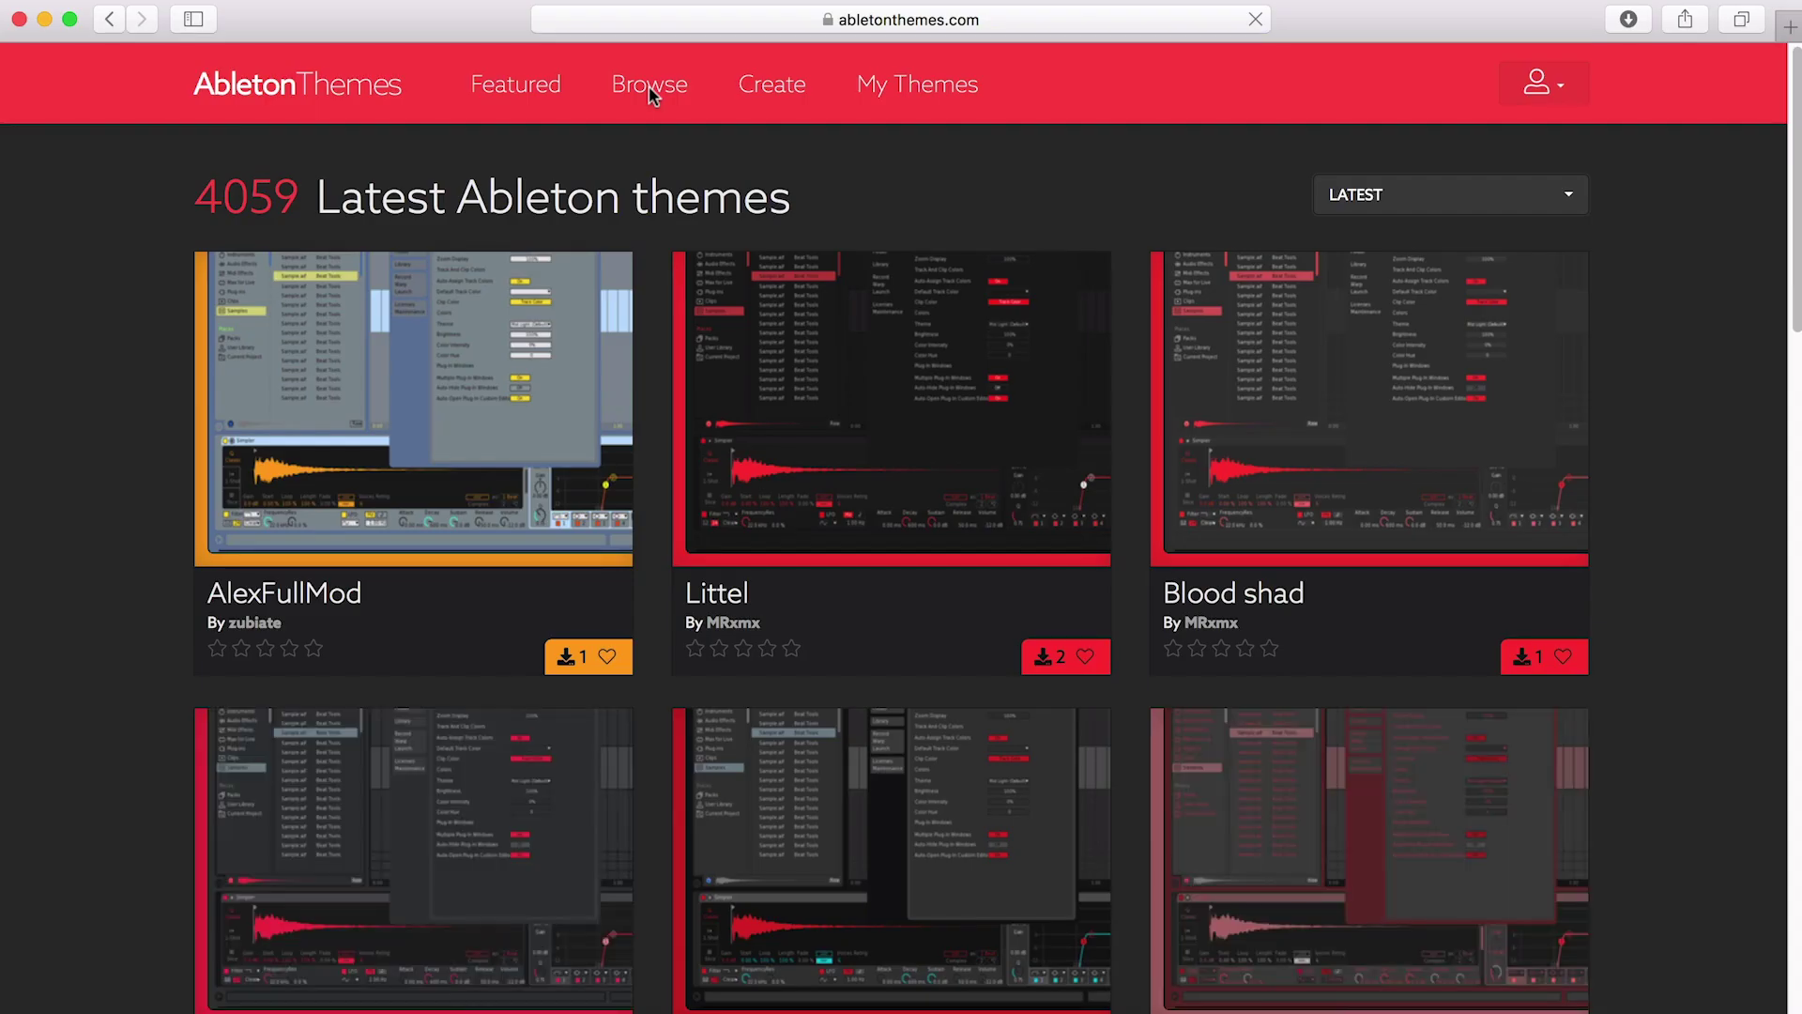
- Review the theme listing's colour, lightness and sorting options and filter the themes by the colour Red
click(1488, 196)
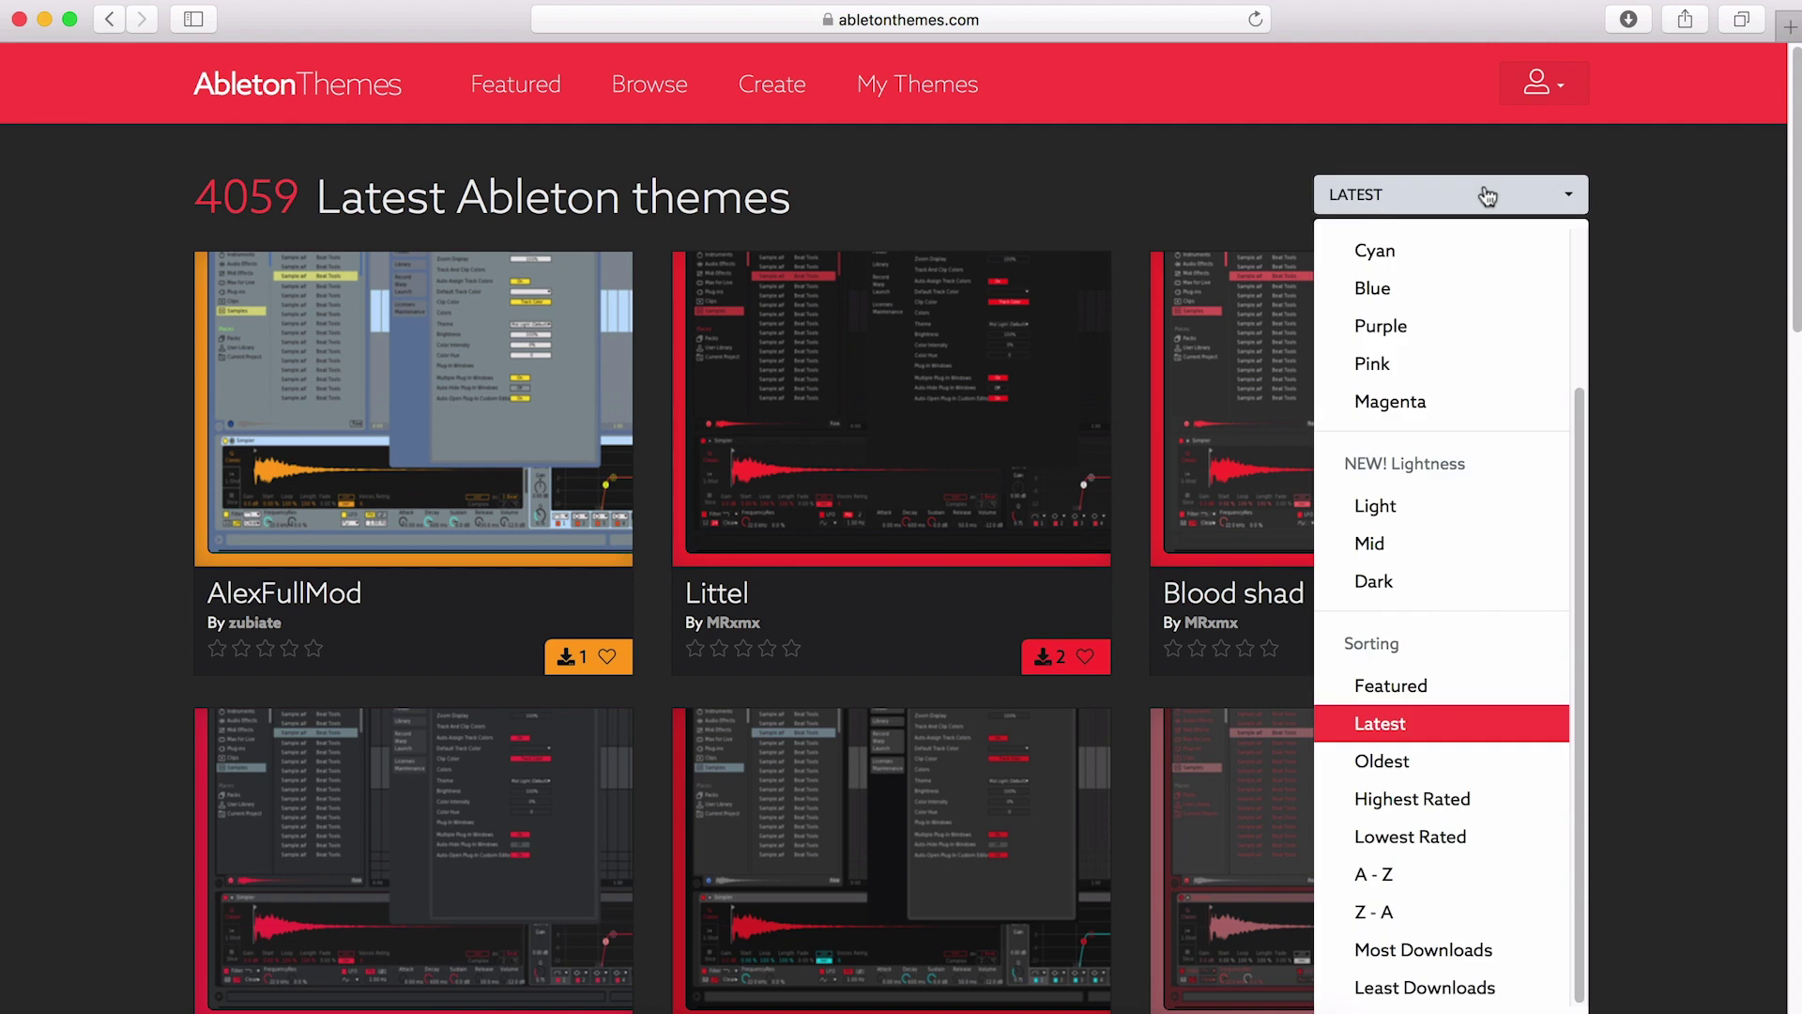
scroll(1488, 342, up, 4)
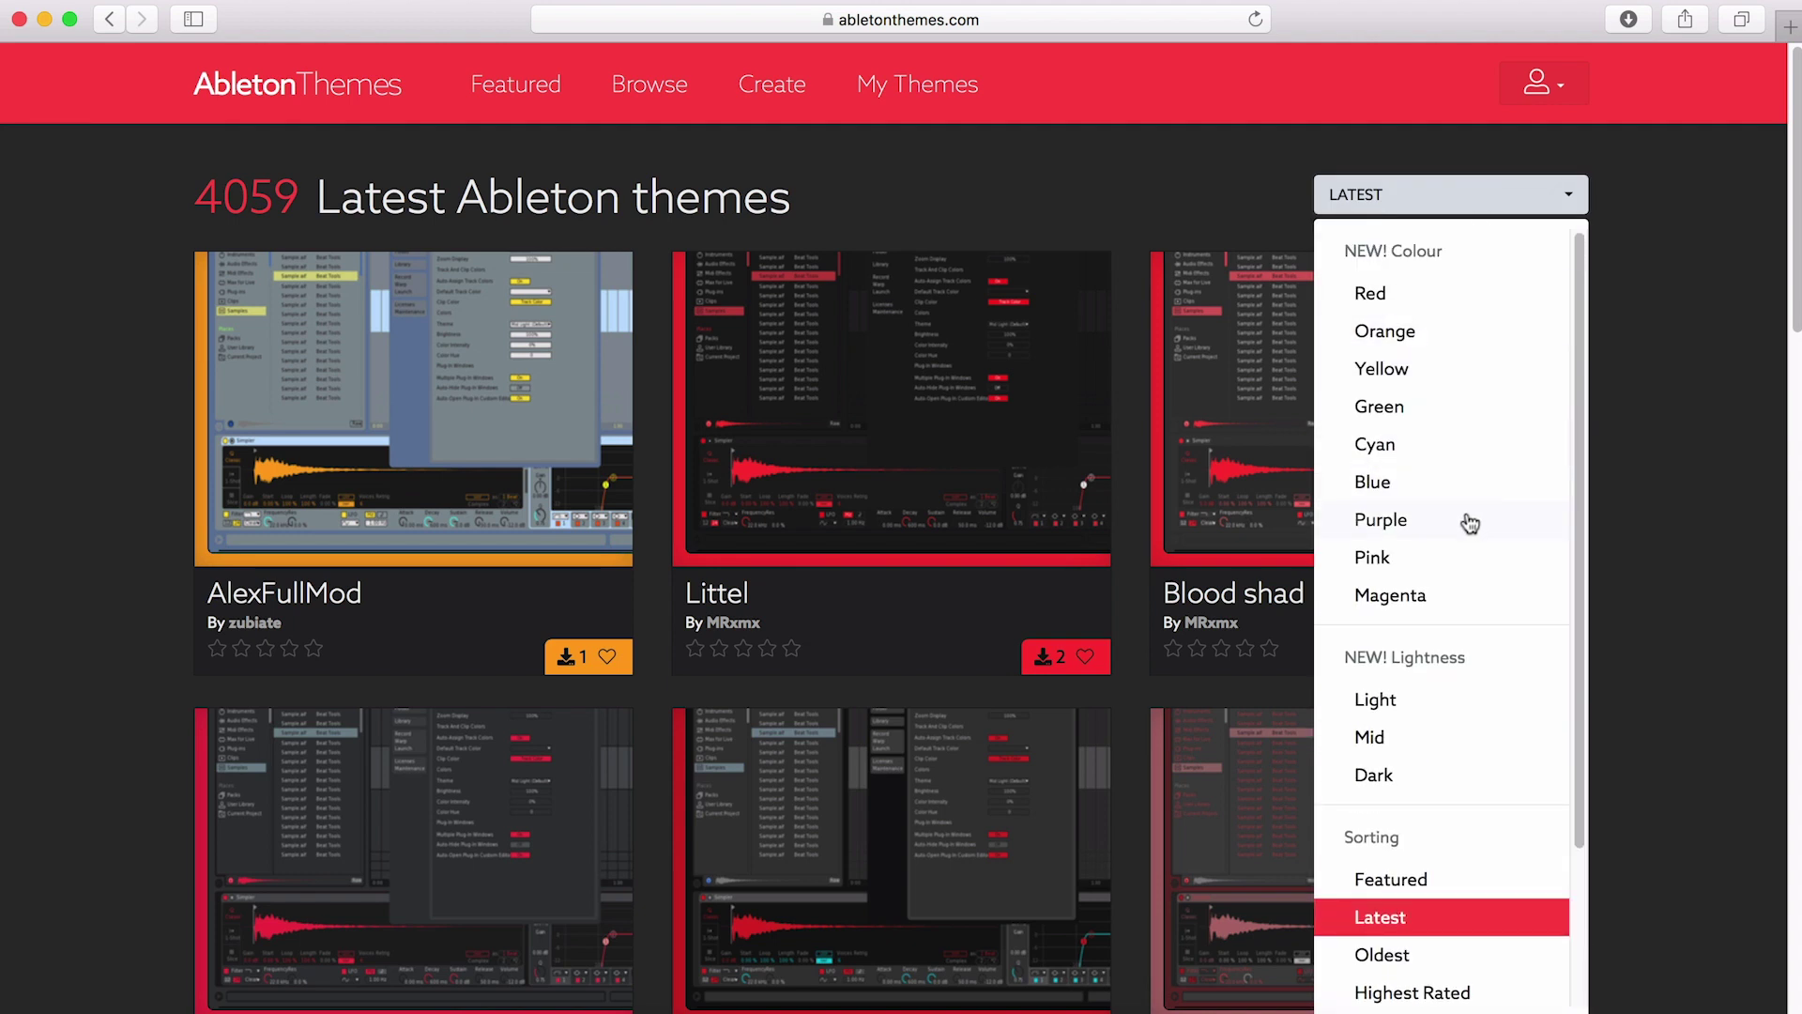
scroll(1467, 519, down, 1)
scroll(1443, 721, up, 1)
click(1370, 294)
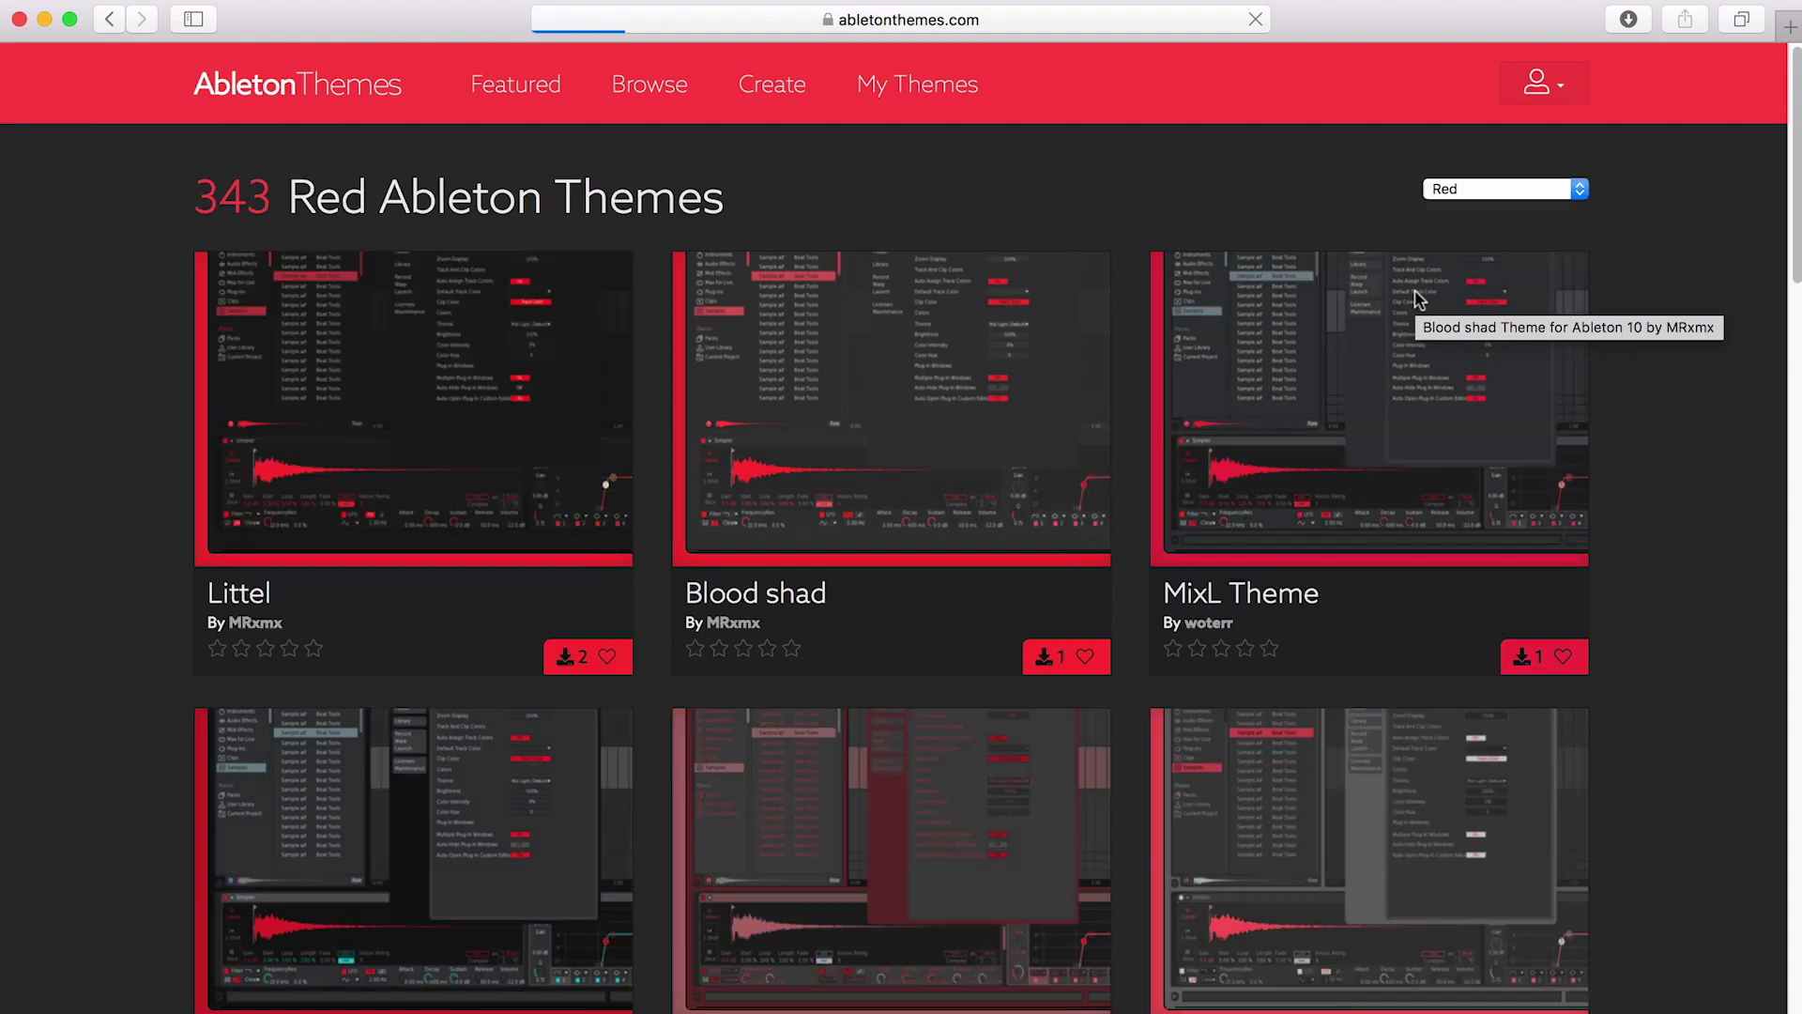
- Open the Dystopia theme from the red themes and start customising it in the online theme editor
scroll(1729, 511, down, 5)
scroll(1730, 512, down, 10)
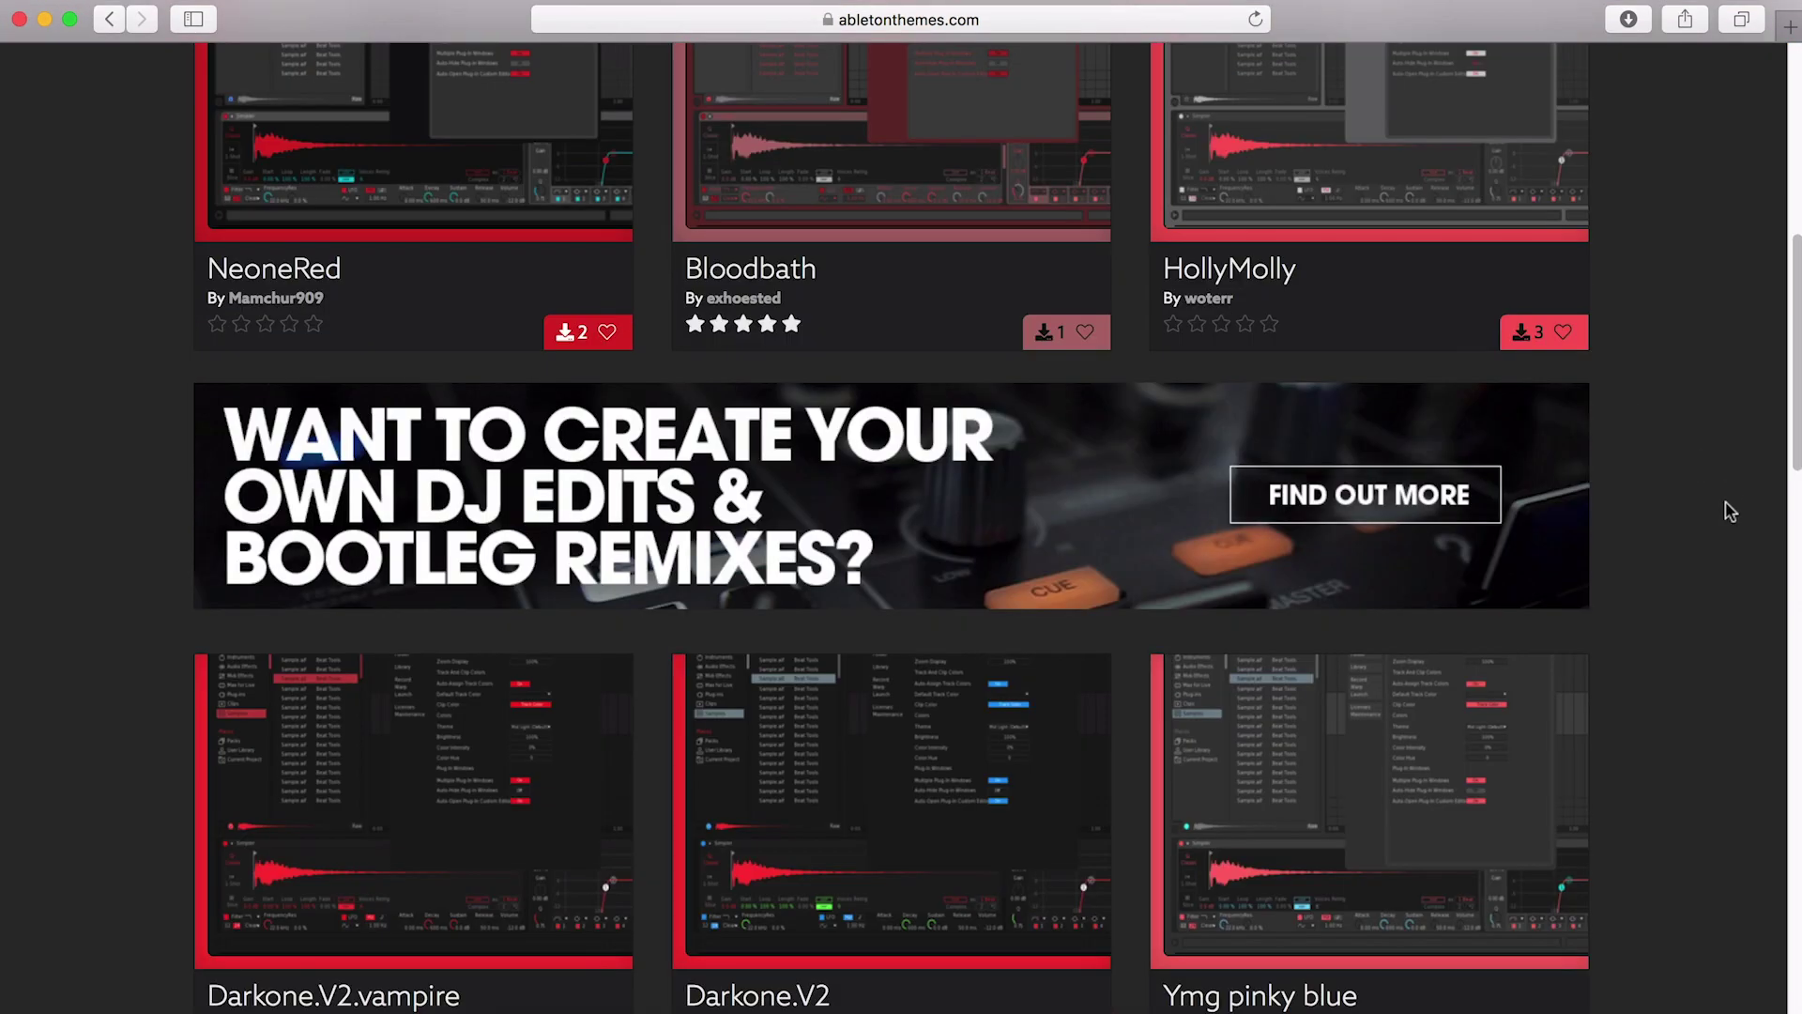
scroll(1730, 511, up, 2)
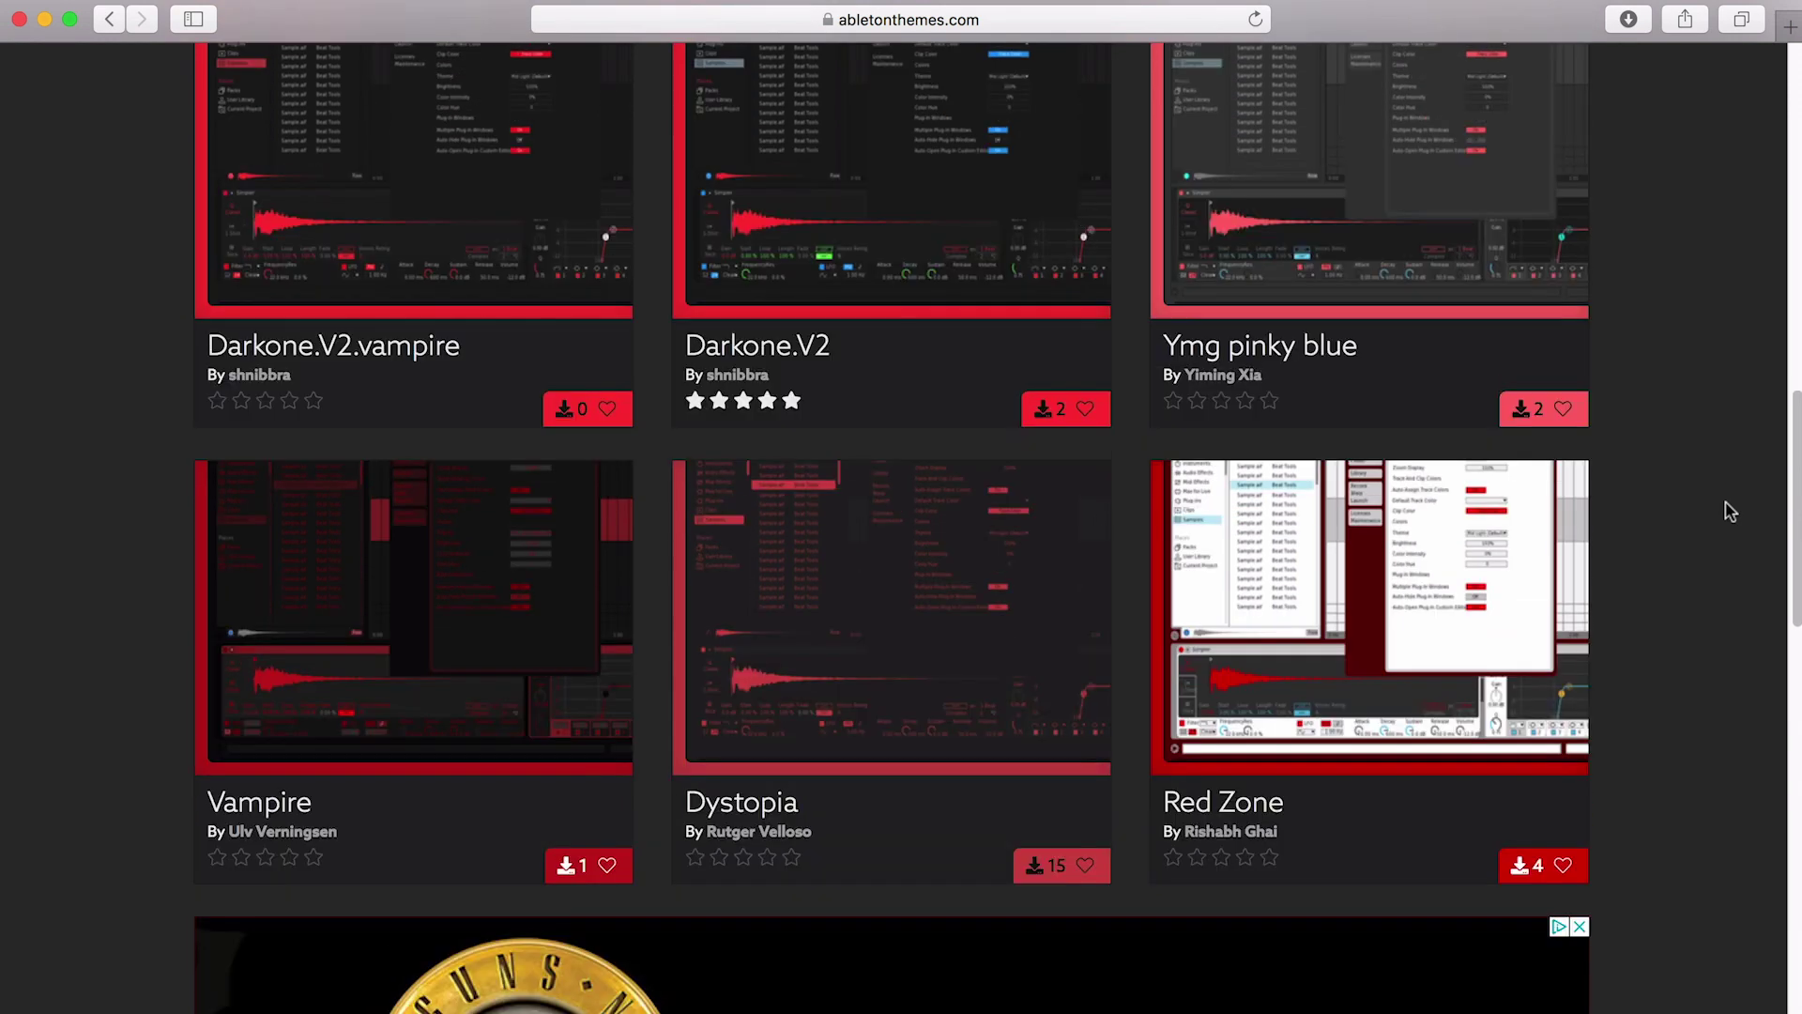
click(832, 583)
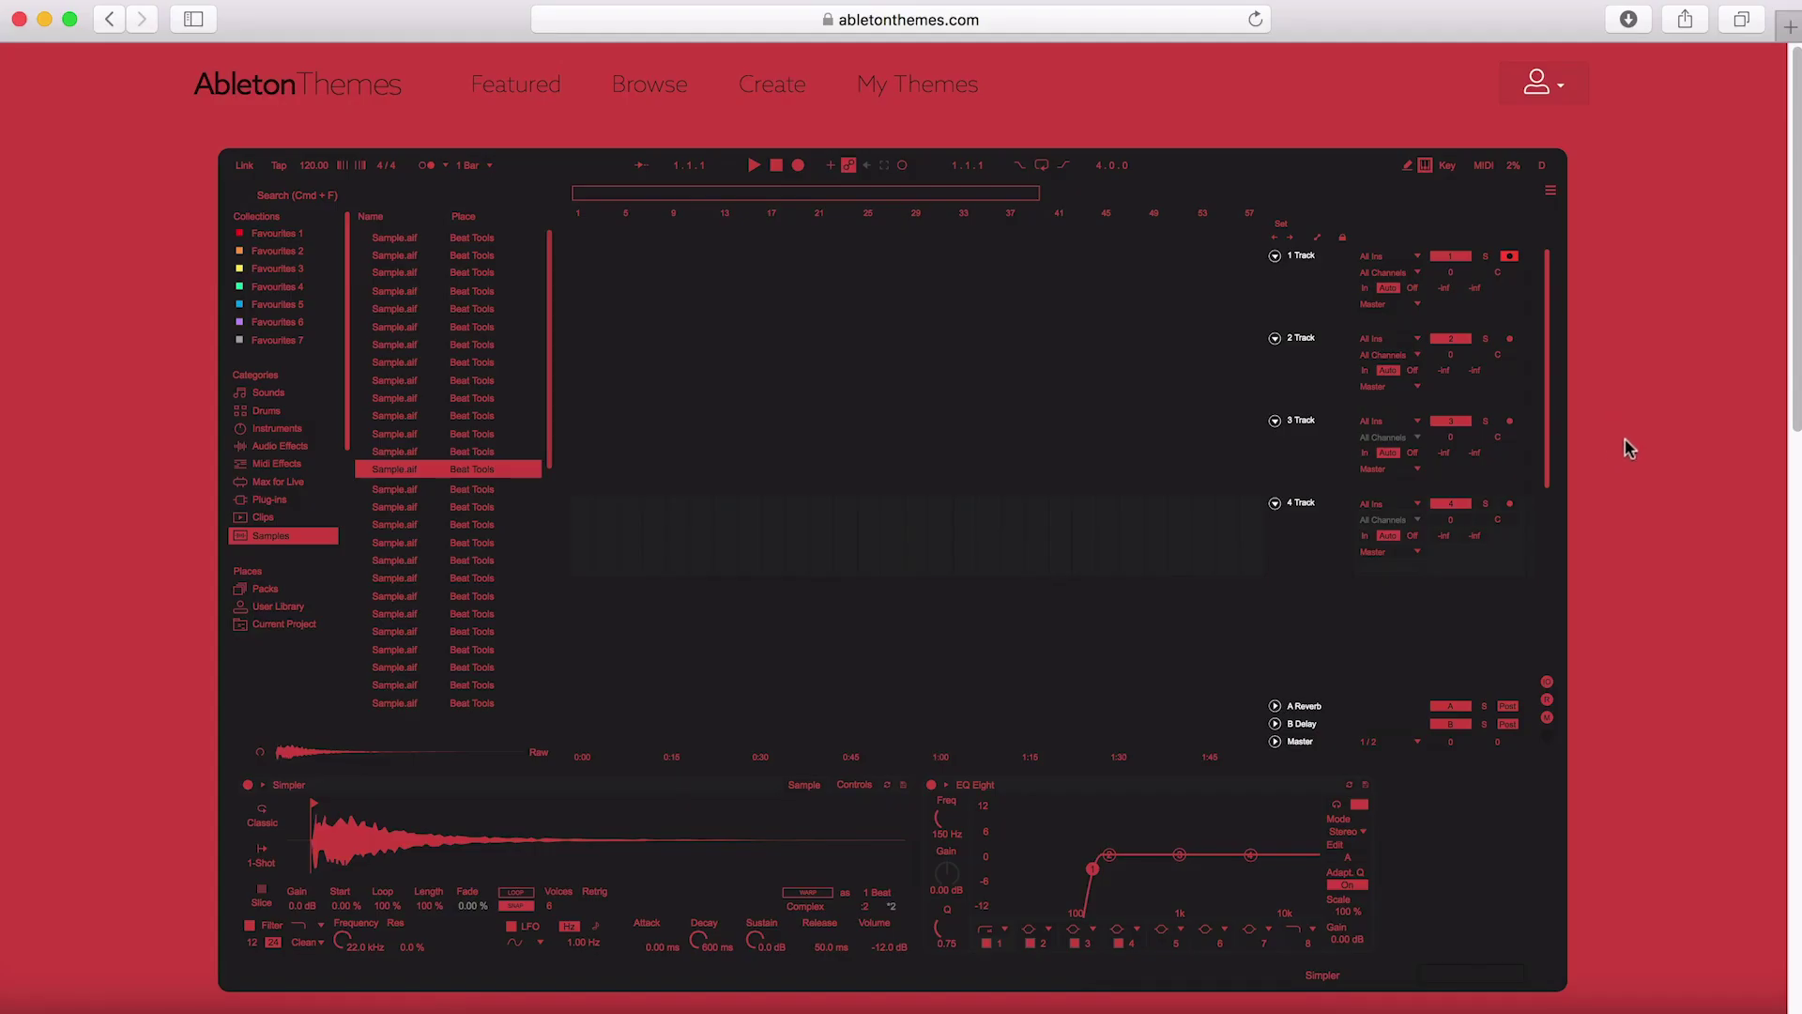
scroll(1536, 434, down, 5)
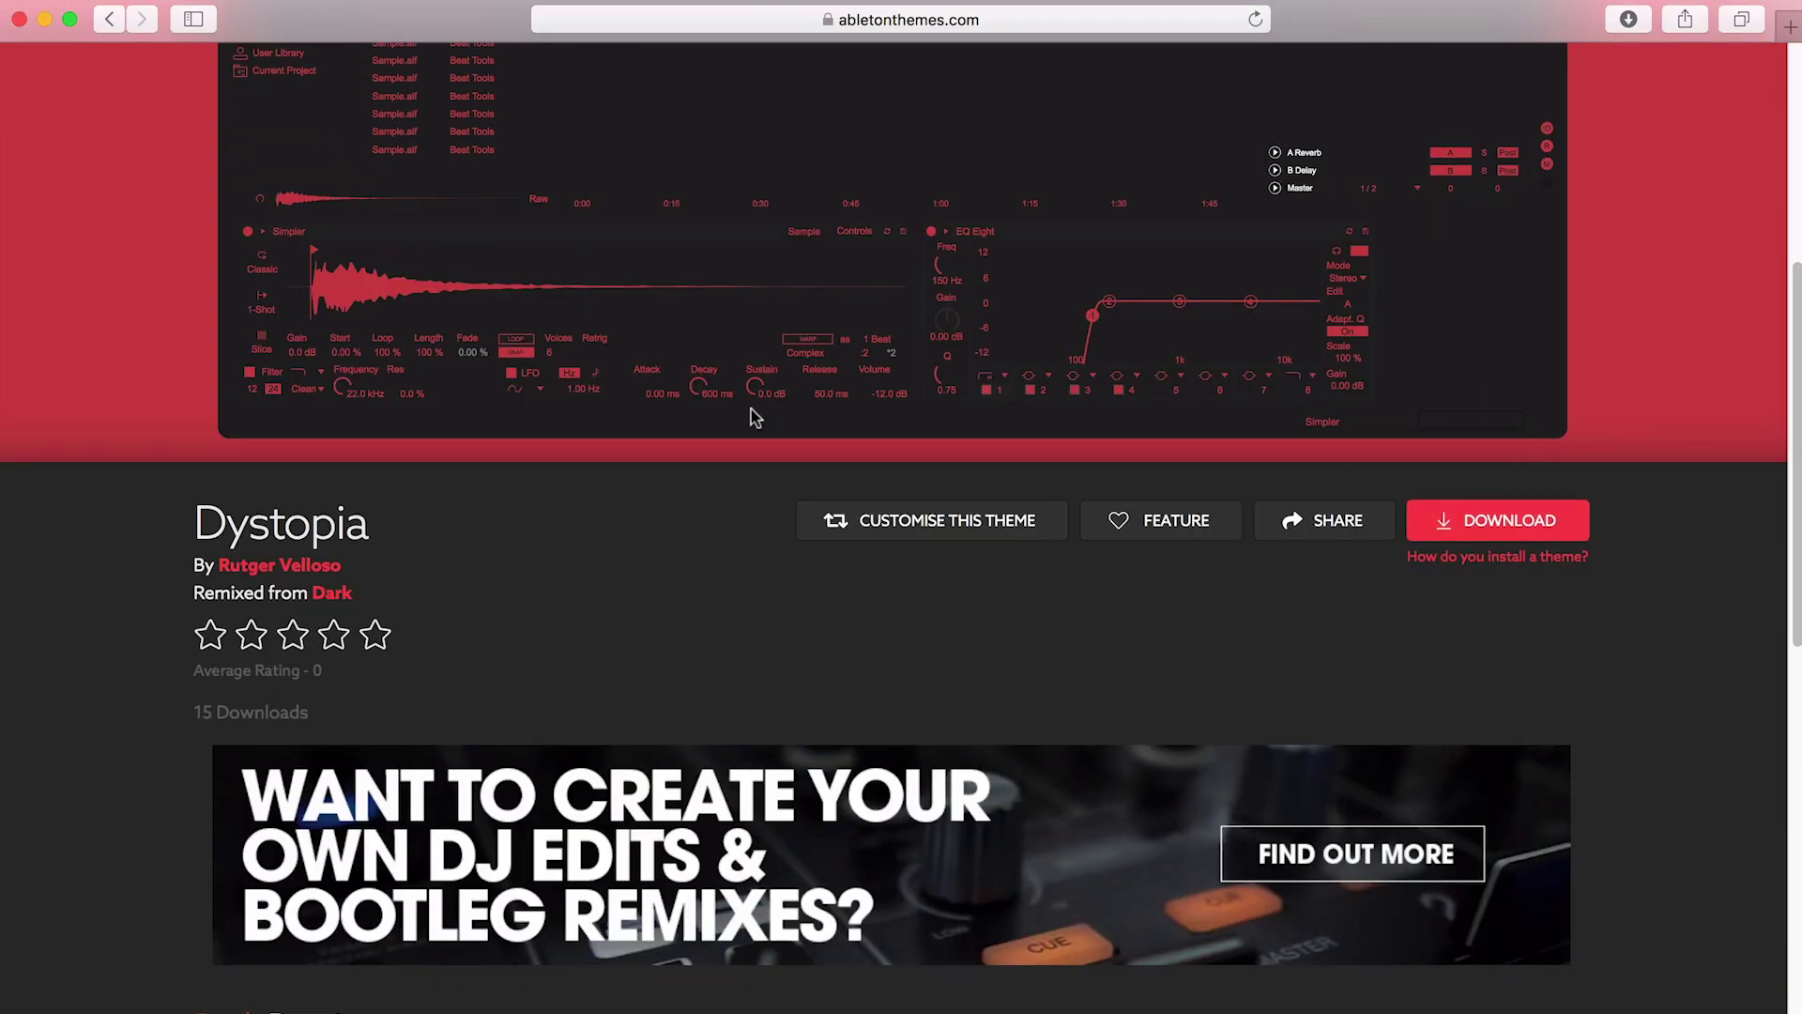
click(935, 522)
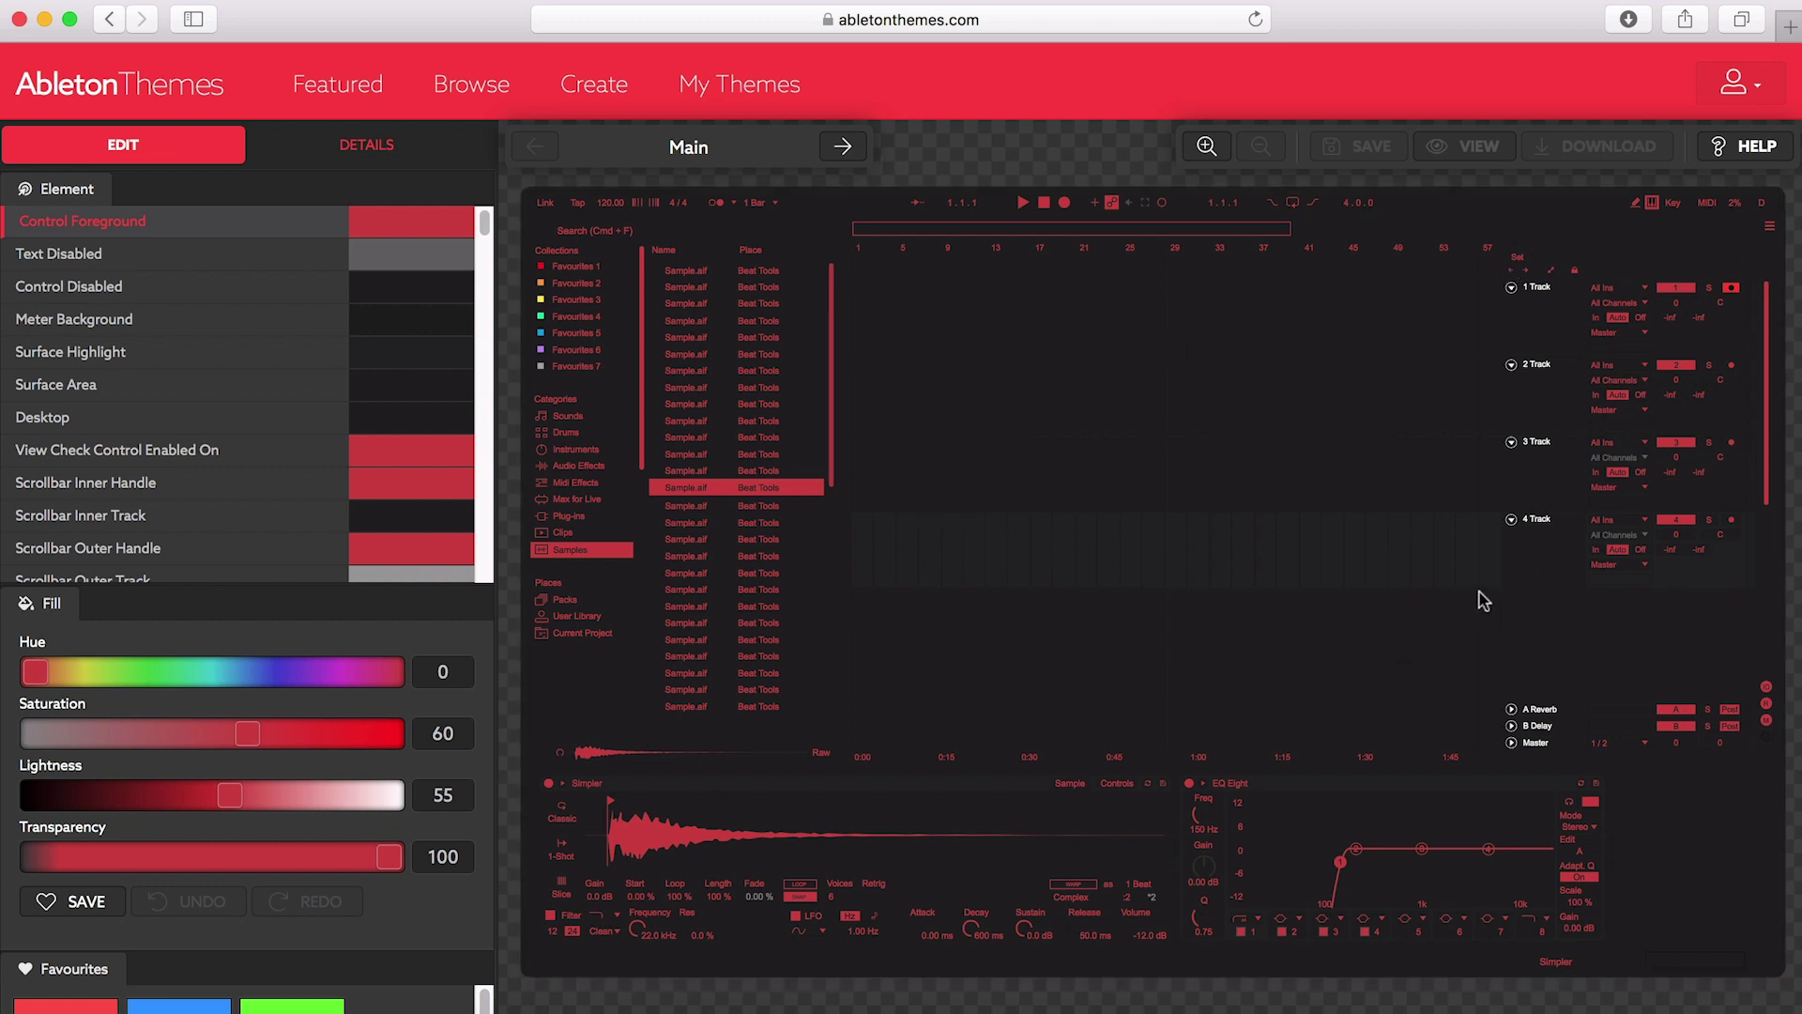
- Set the Surface Background element's Lightness to 19 and lighten the arrangement track area in the theme preview
click(1565, 631)
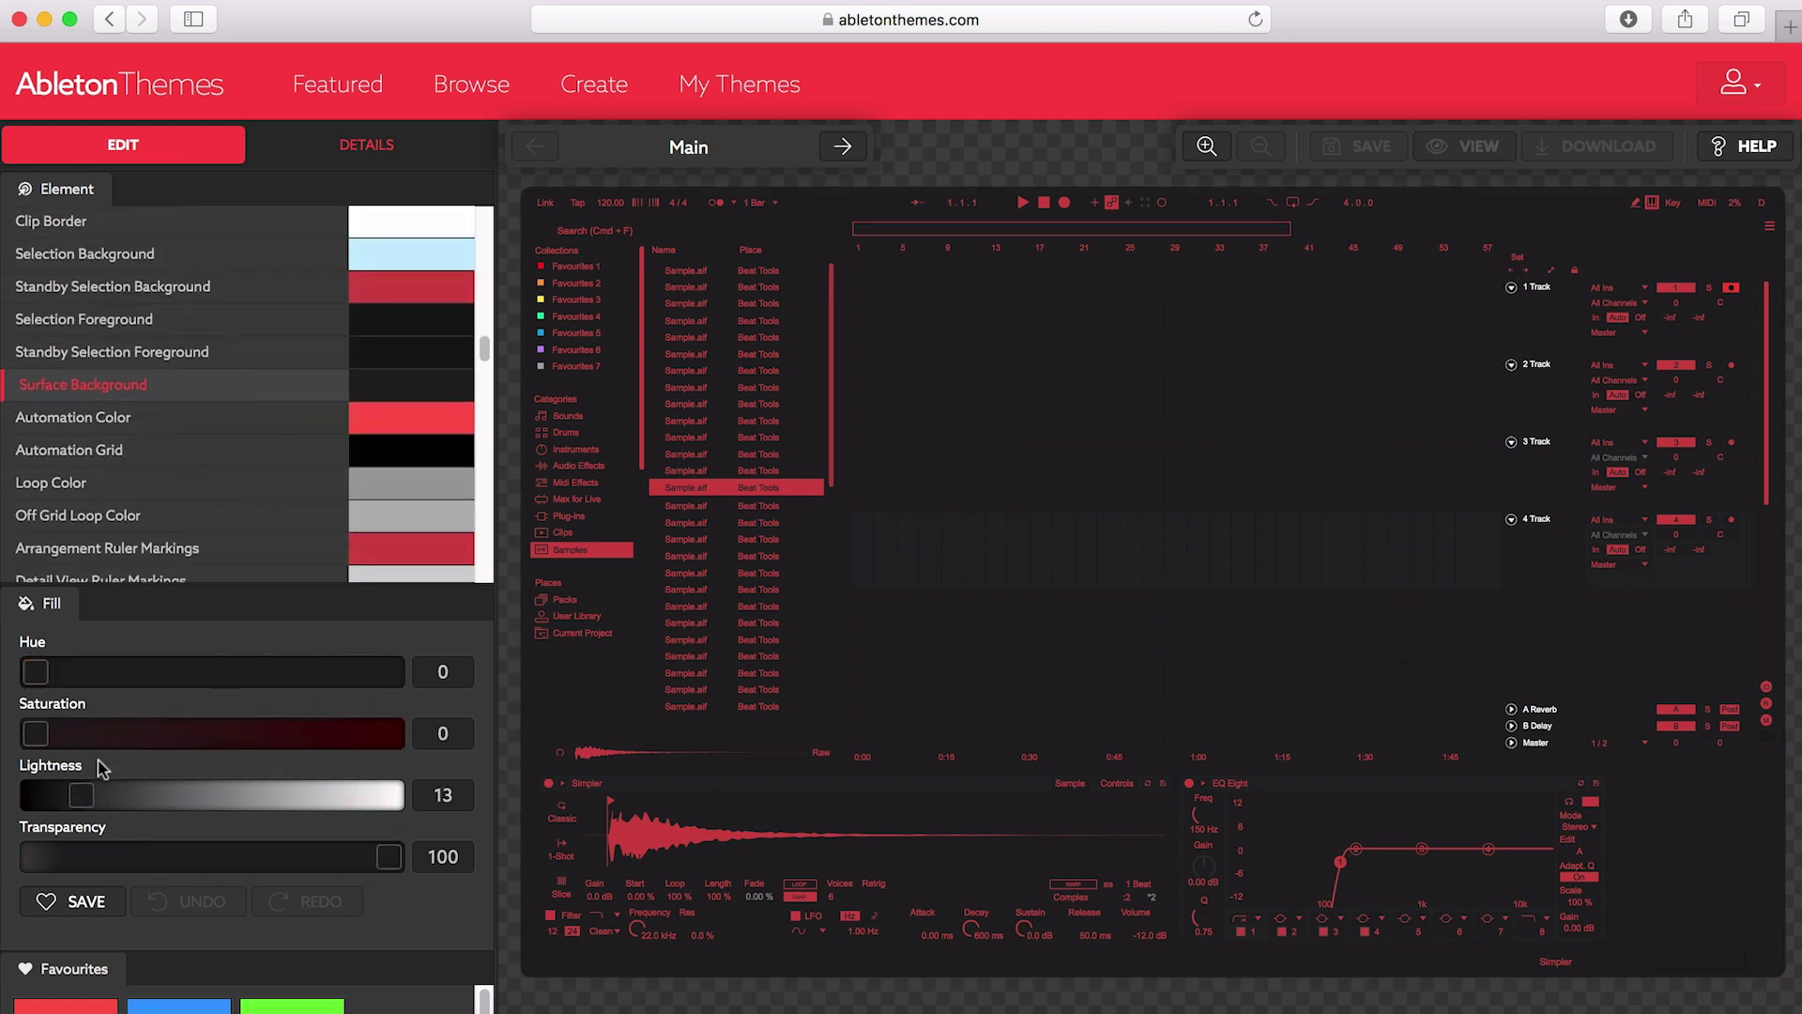
drag(81, 795, 104, 796)
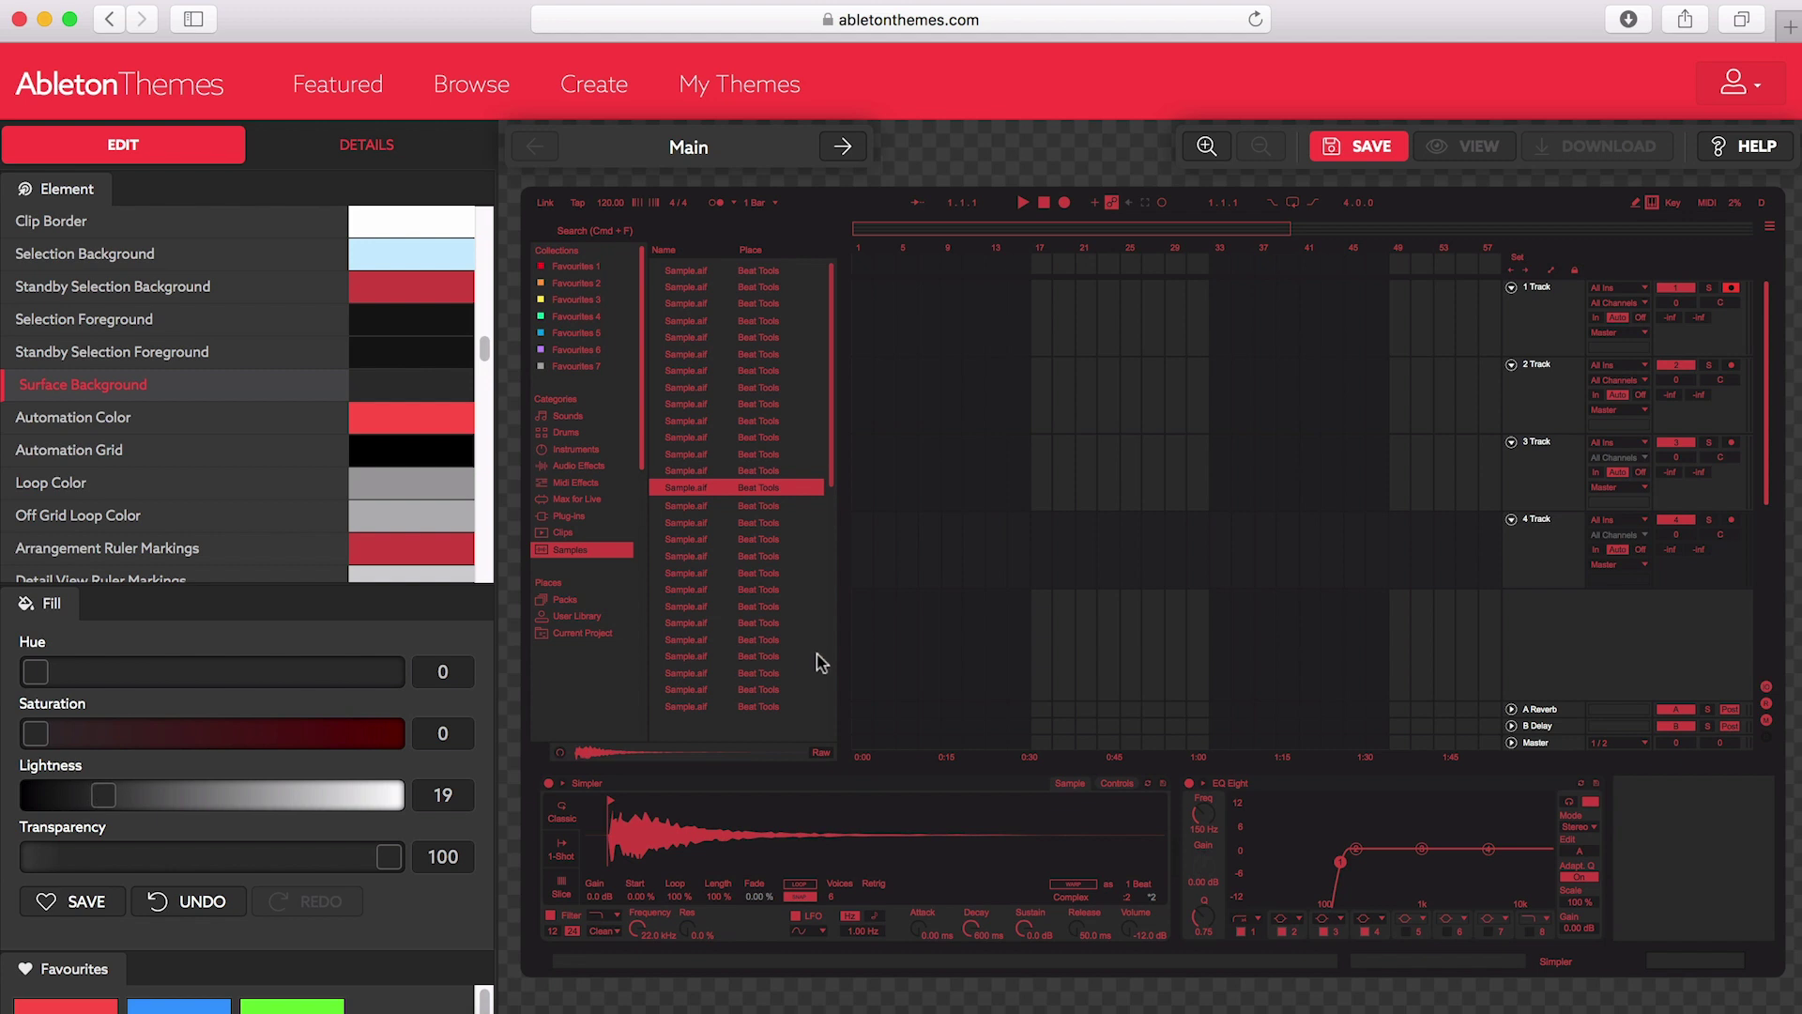
click(1005, 623)
drag(78, 795, 96, 796)
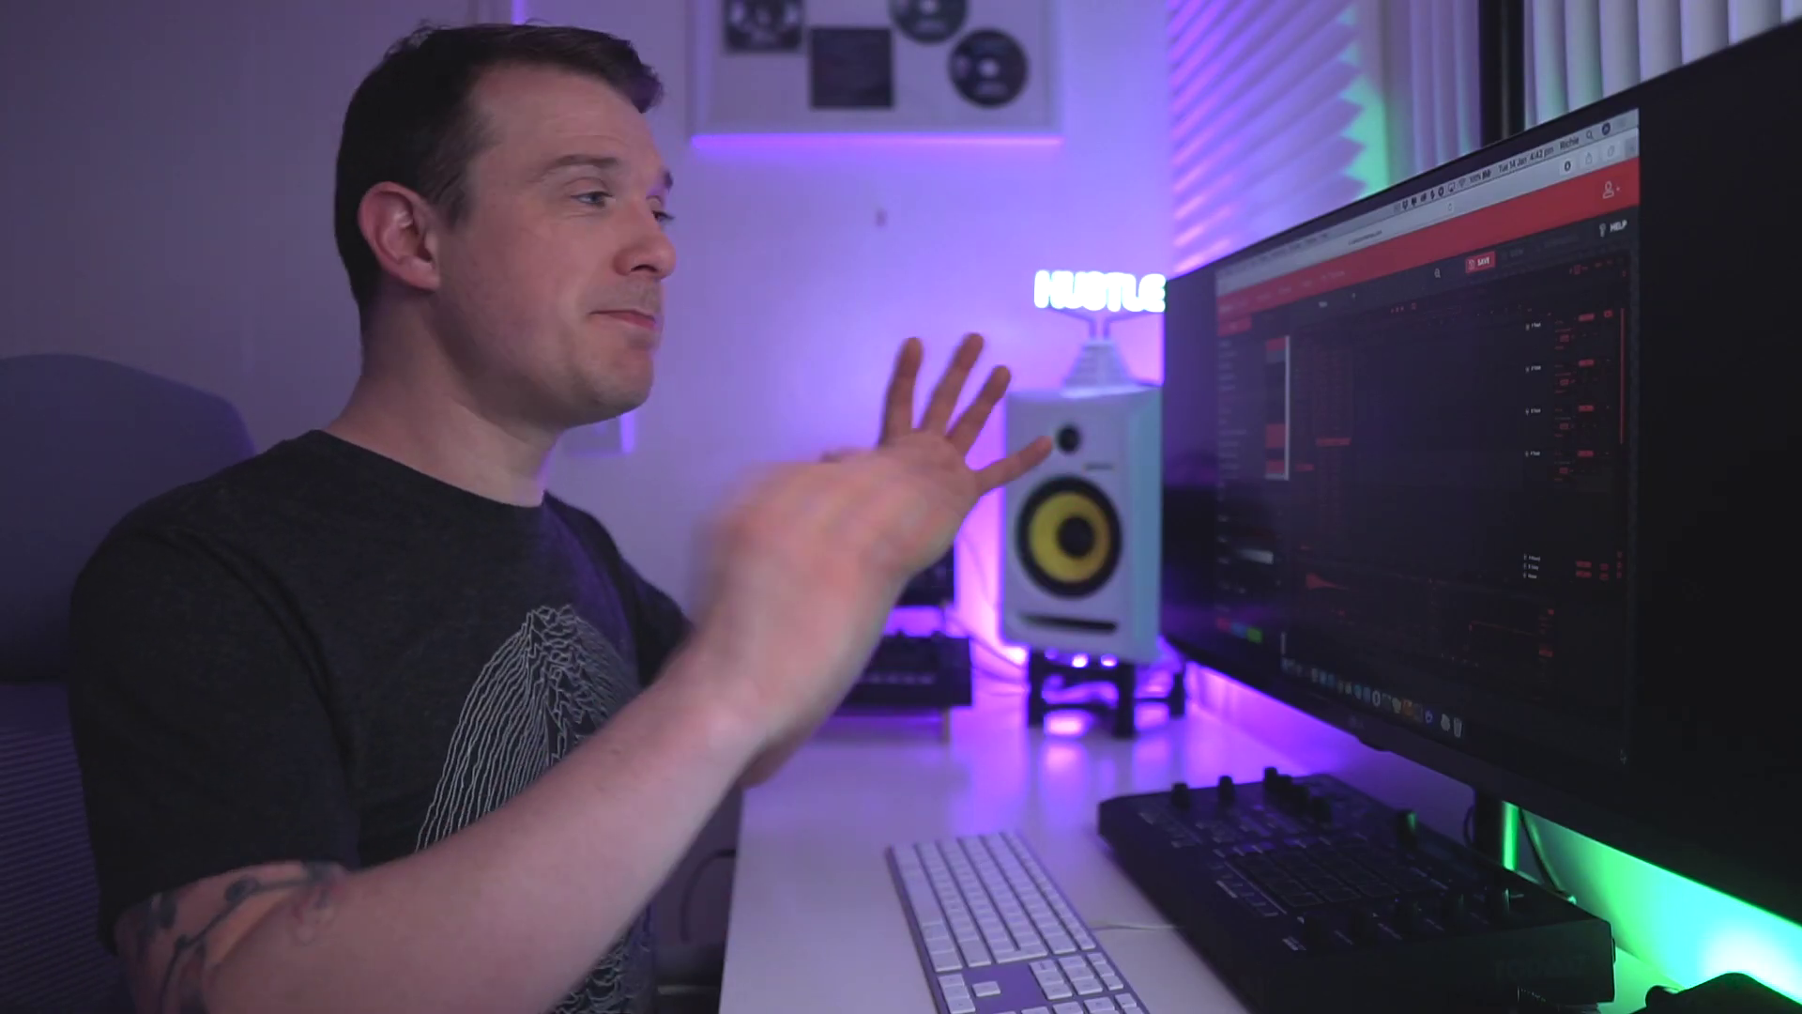